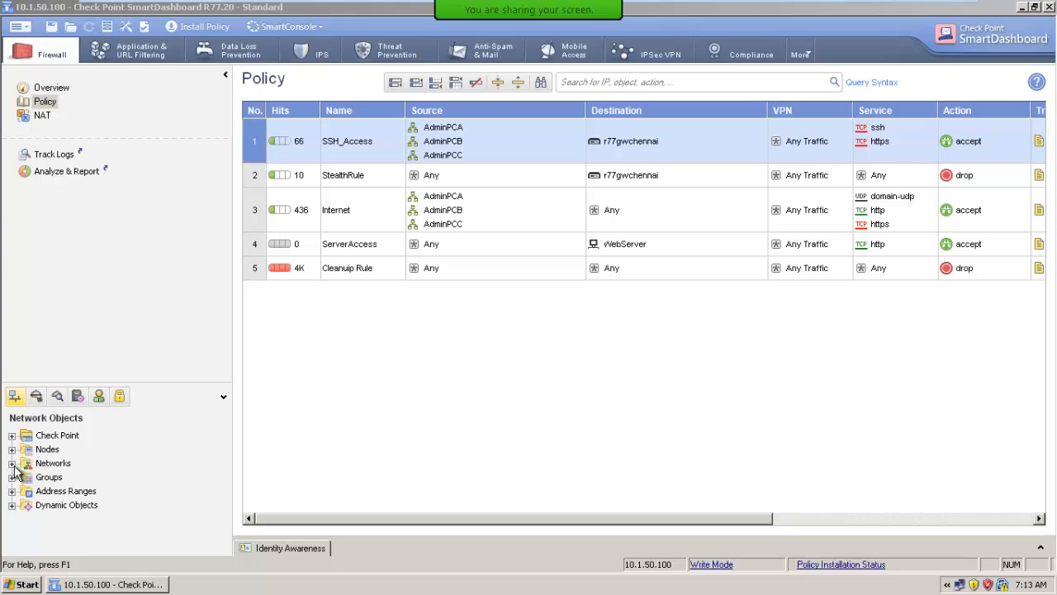
Expand the Networks objects and check the properties of the existing NetA network
double_click(24, 464)
scroll(111, 446, "down", 1)
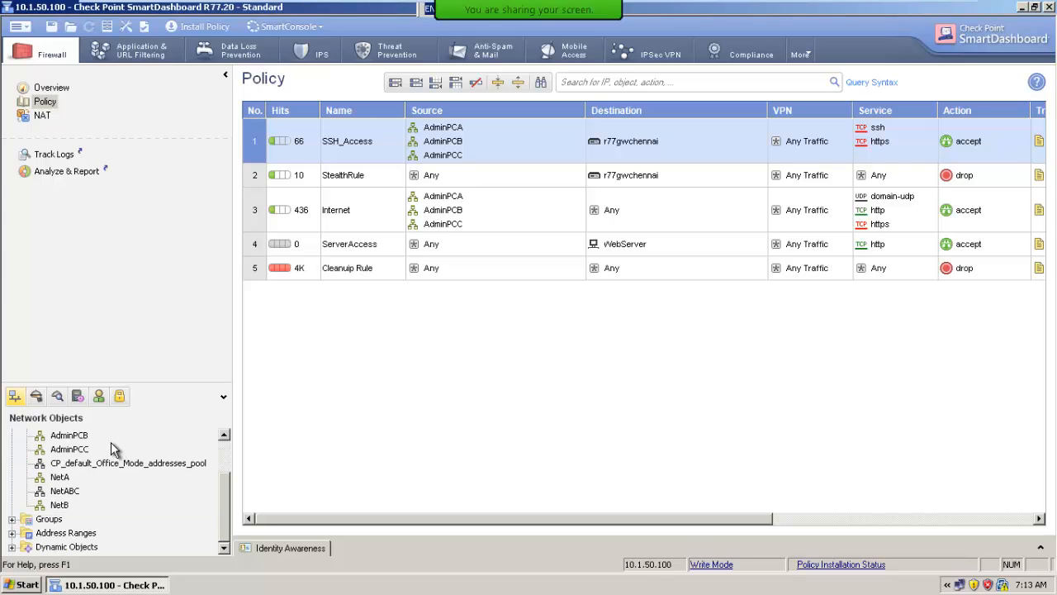
double_click(69, 480)
key("Escape")
scroll(56, 446, "up", 1)
Create a new network object named Internal_10.1.50.0
right_click(58, 457)
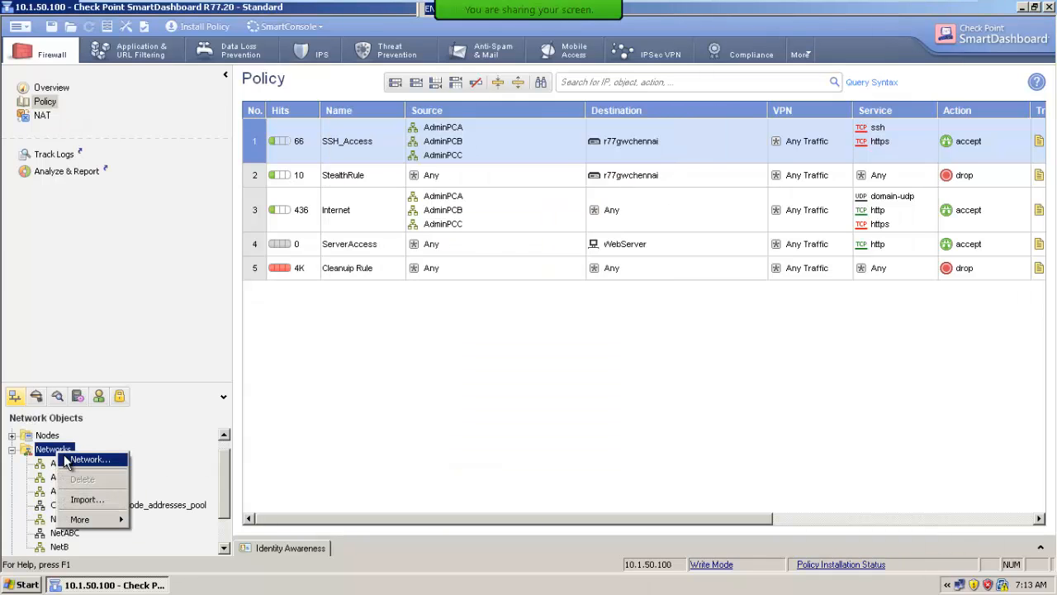
left_click(93, 459)
type("10")
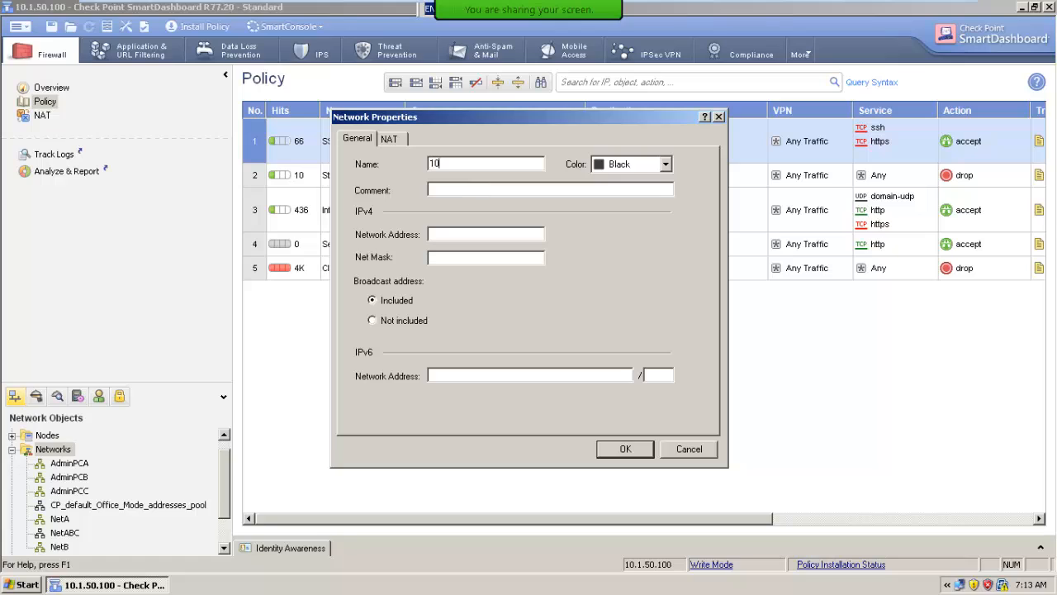
type(".1.")
key("BackSpace")
key("BackSpace")
key("BackSpace")
key("BackSpace")
key("BackSpace")
type("Internal_10.1.50.0")
key("Tab")
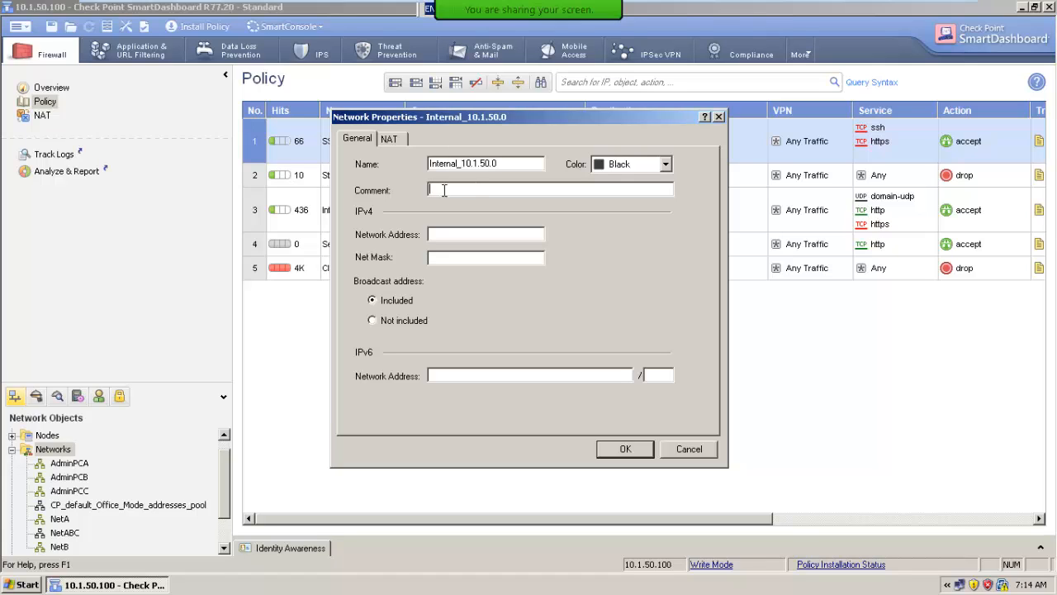
Set the new network's color to Olive, its IPv4 network address to 10.1.50.0 and its net mask to 255.255.255.0
left_click(620, 171)
left_click(614, 223)
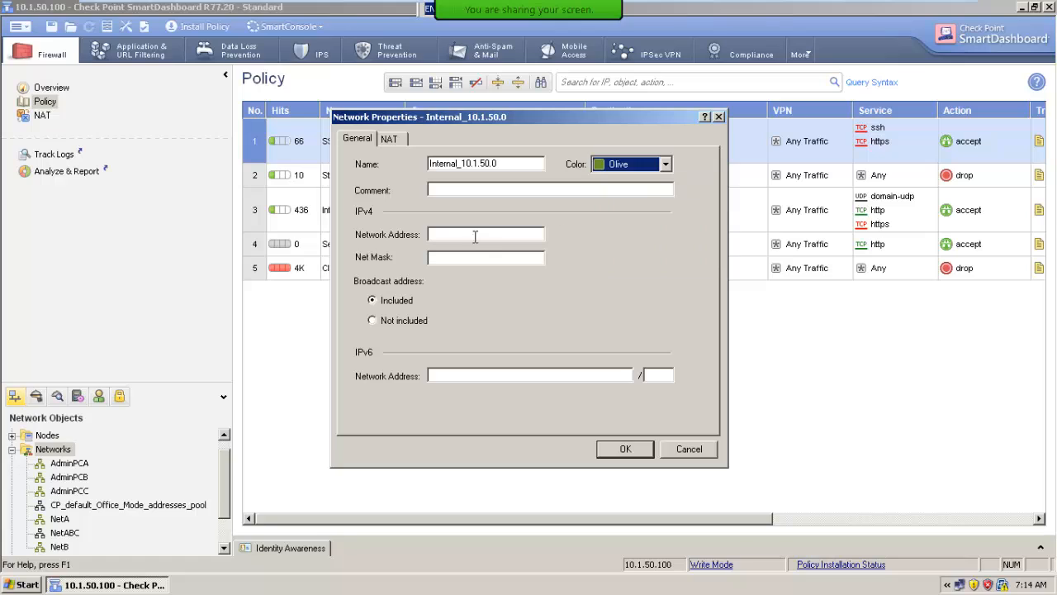
left_click(474, 235)
type("10.1.")
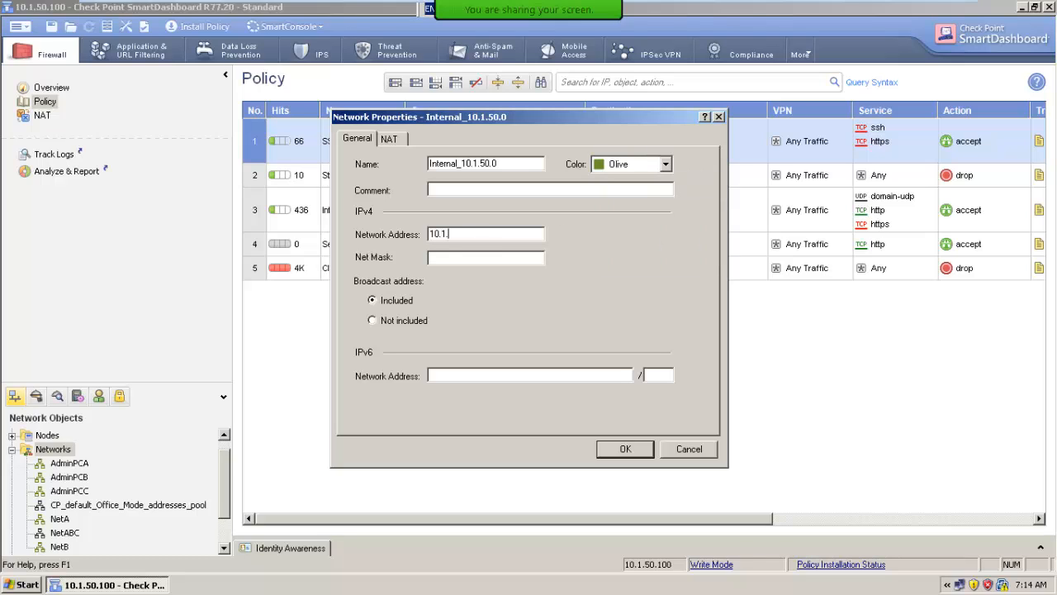
type("50.0")
key("Tab")
type("255.255.255.0")
Add automatic address translation rules to the new network using Hide behind Gateway, and save the object
left_click(389, 140)
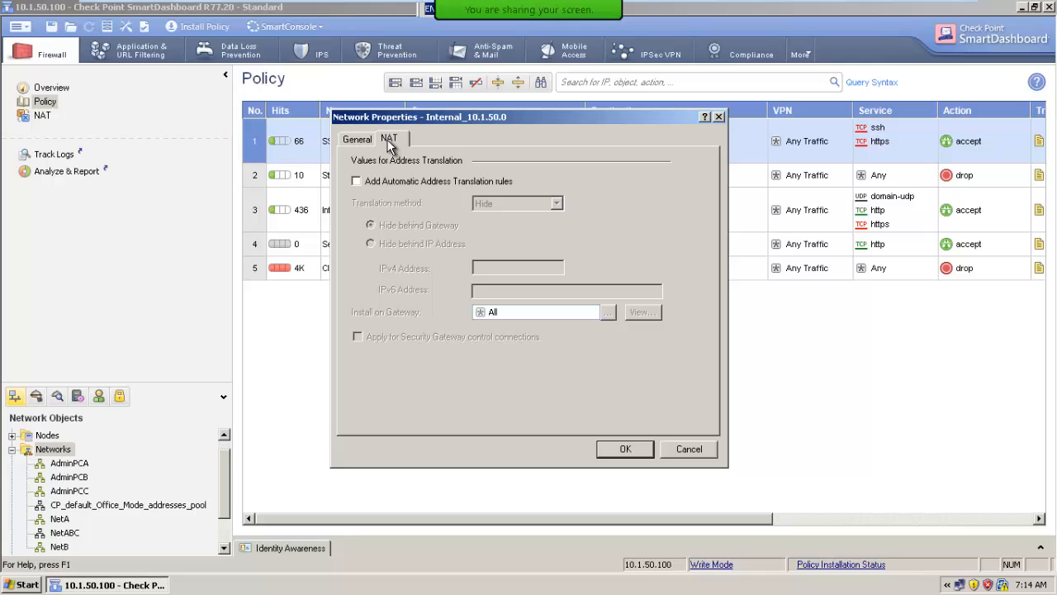
left_click(367, 183)
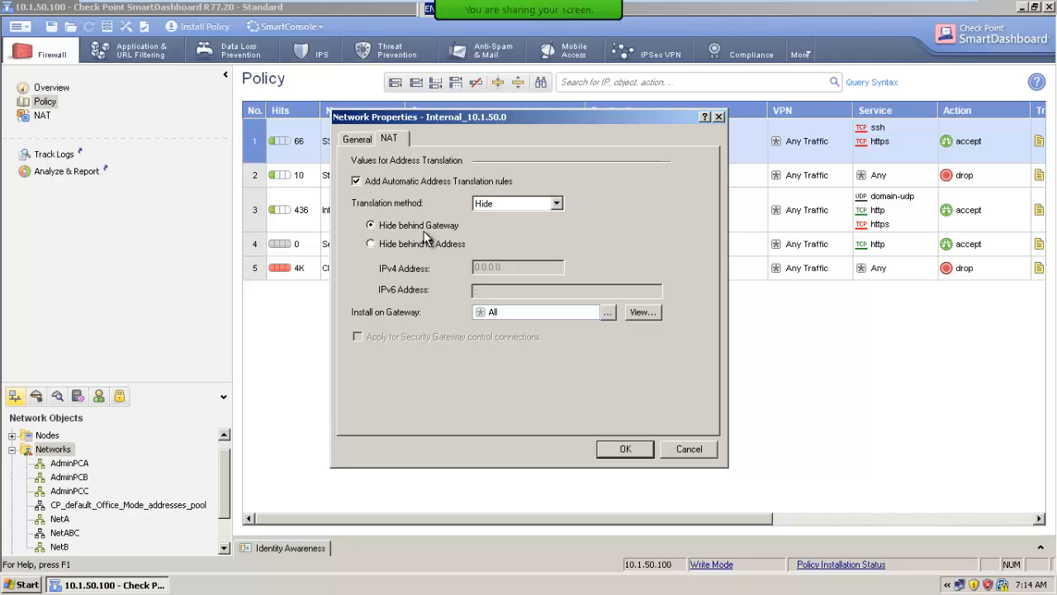
left_click(631, 451)
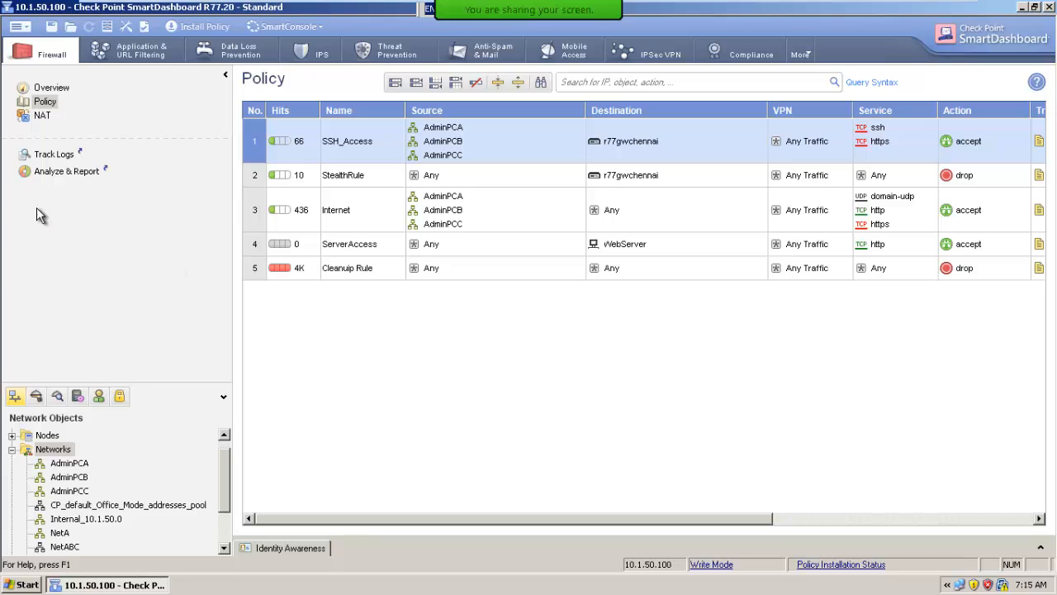
Review the NAT rule base, the AdminPCA network's address translation settings and the firewall policy rules
left_click(40, 117)
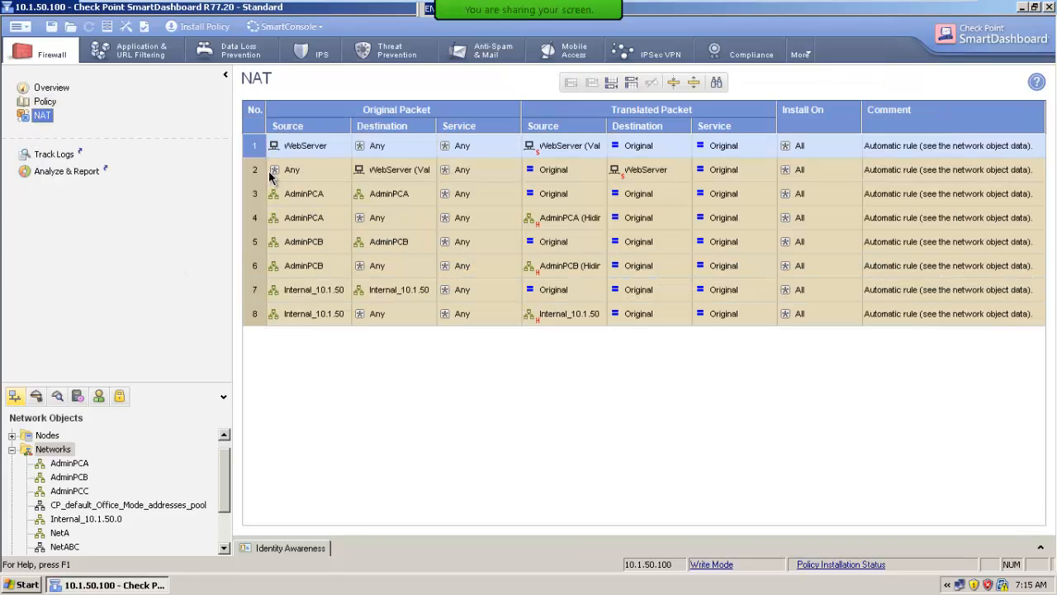
double_click(81, 463)
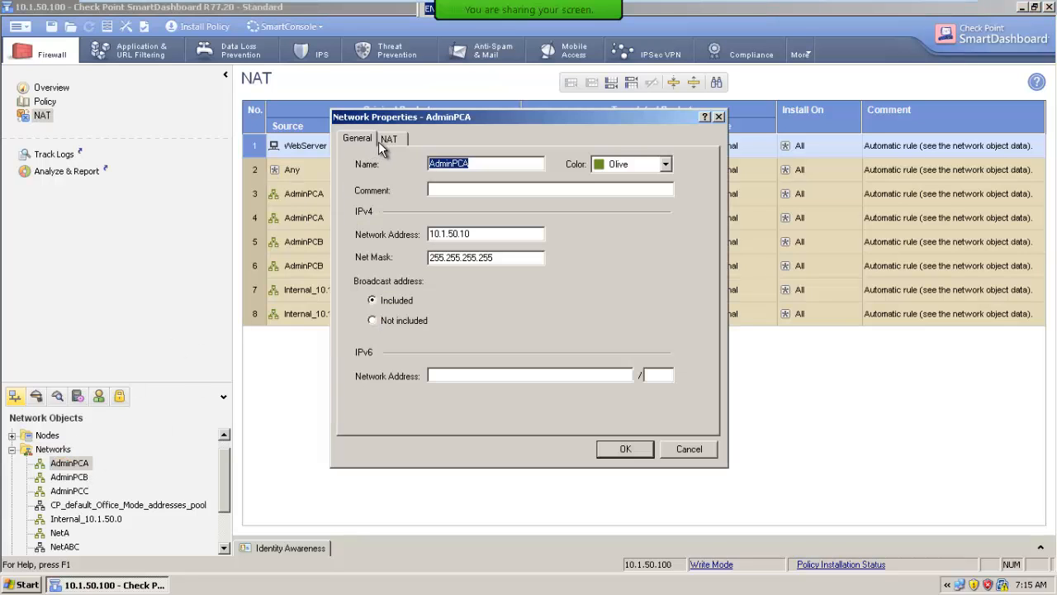
left_click(380, 142)
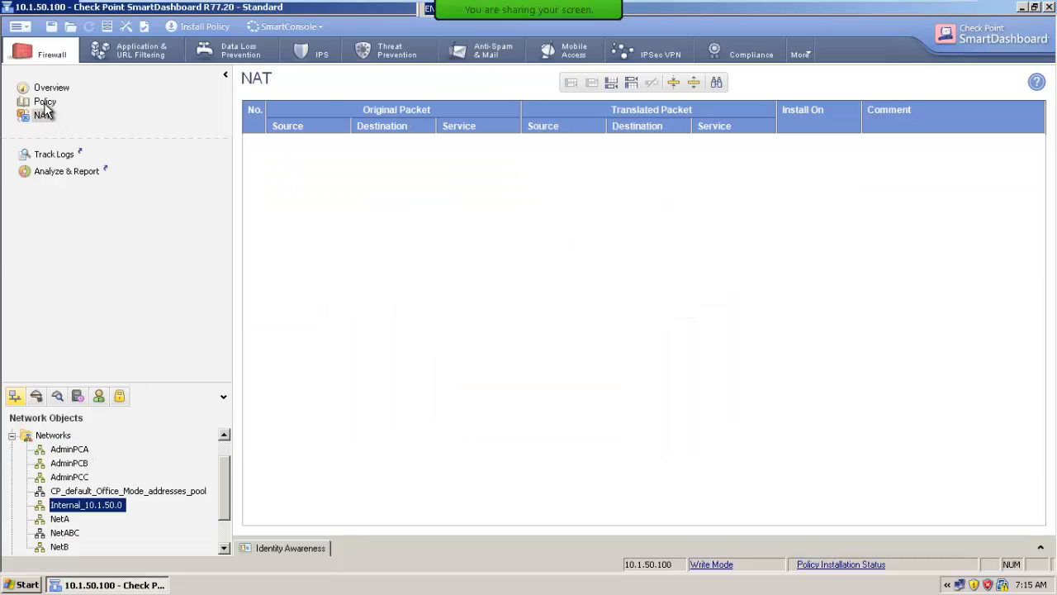
left_click(45, 102)
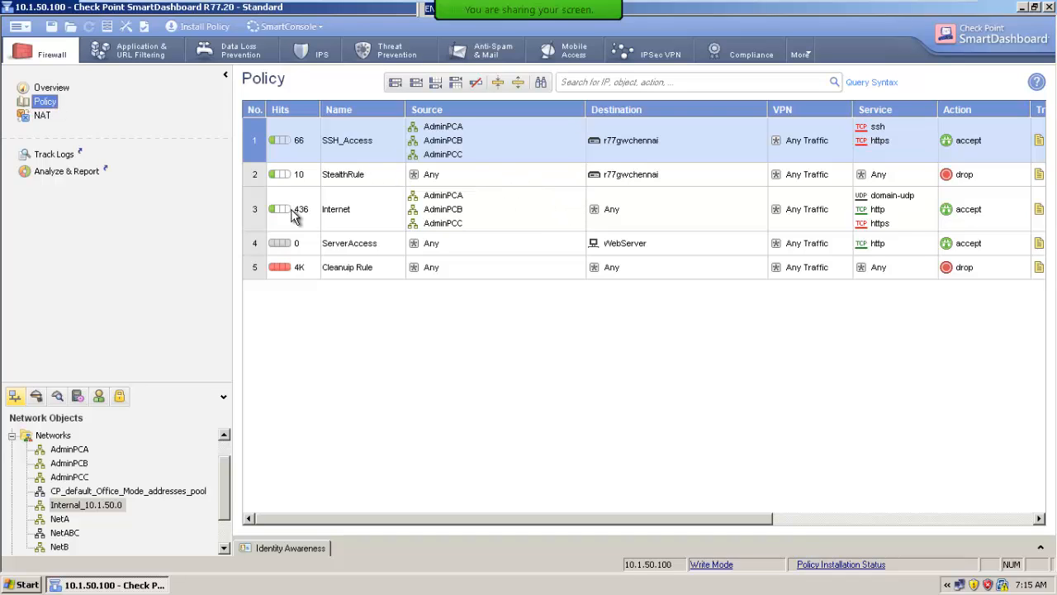
From the NAT rule base, enable automatic address translation for Internal_10.1.50.0 with the Hide method behind the gateway
left_click(42, 116)
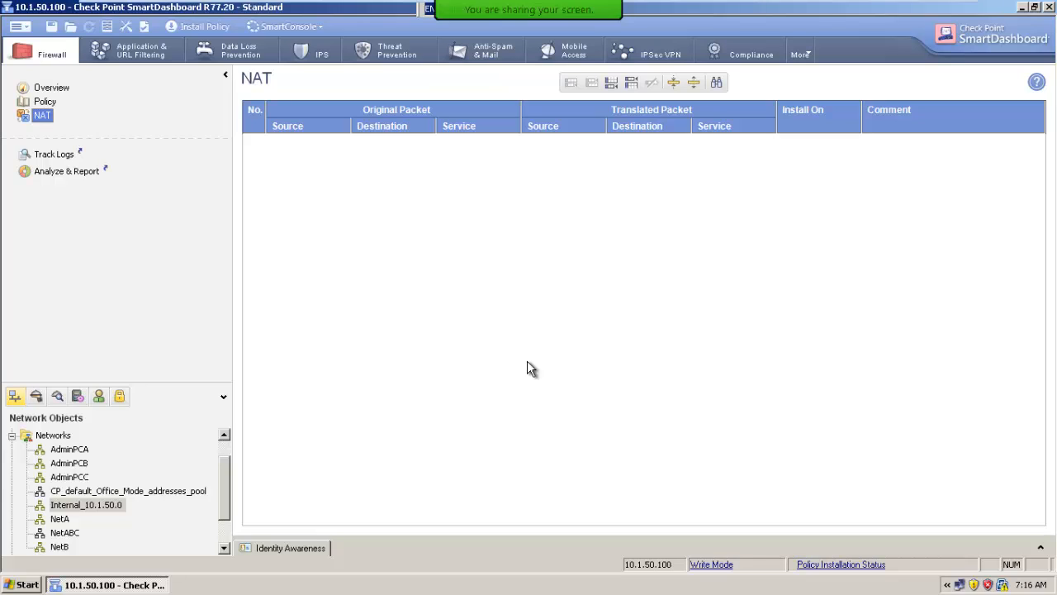
double_click(71, 506)
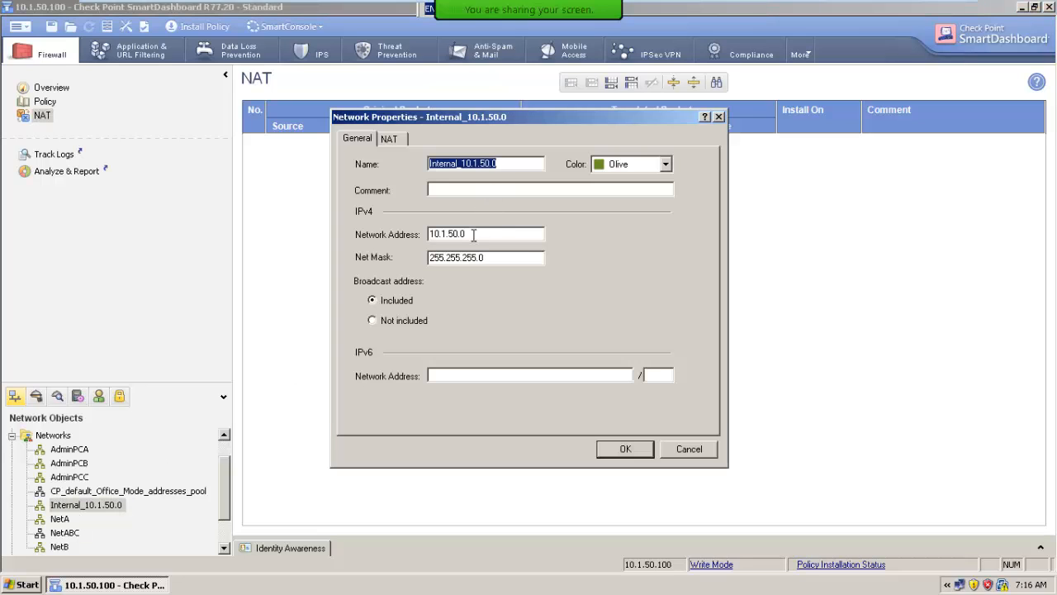
left_click_drag(463, 235, 421, 238)
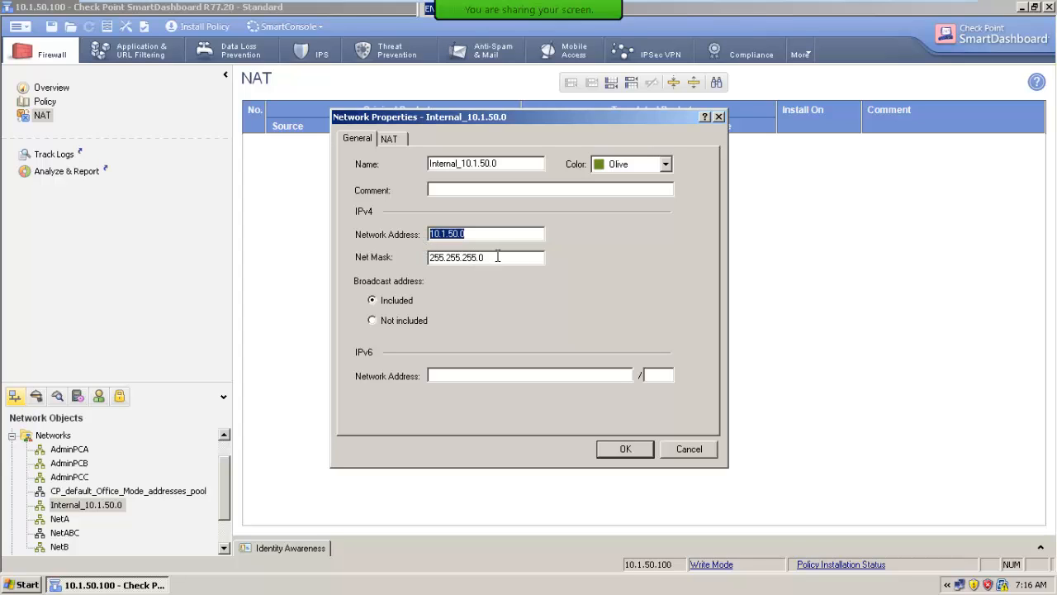
left_click(390, 139)
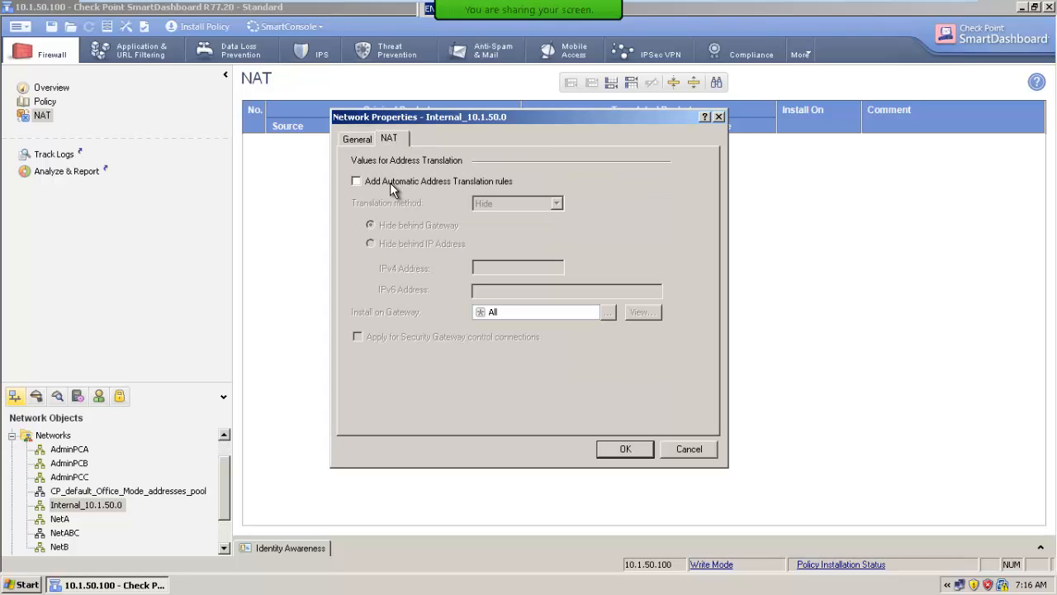
left_click(389, 183)
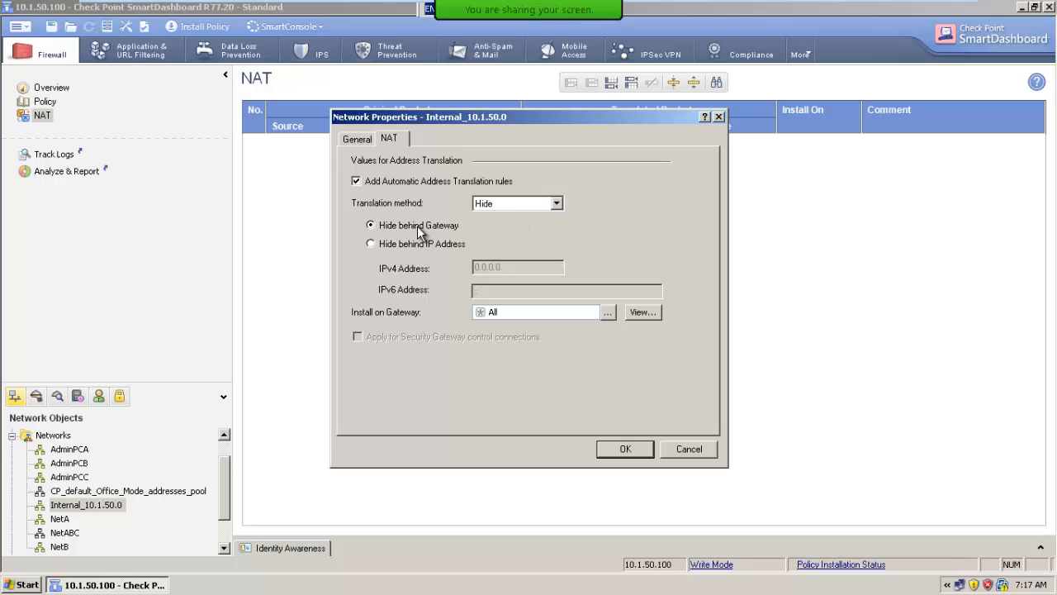
left_click(631, 451)
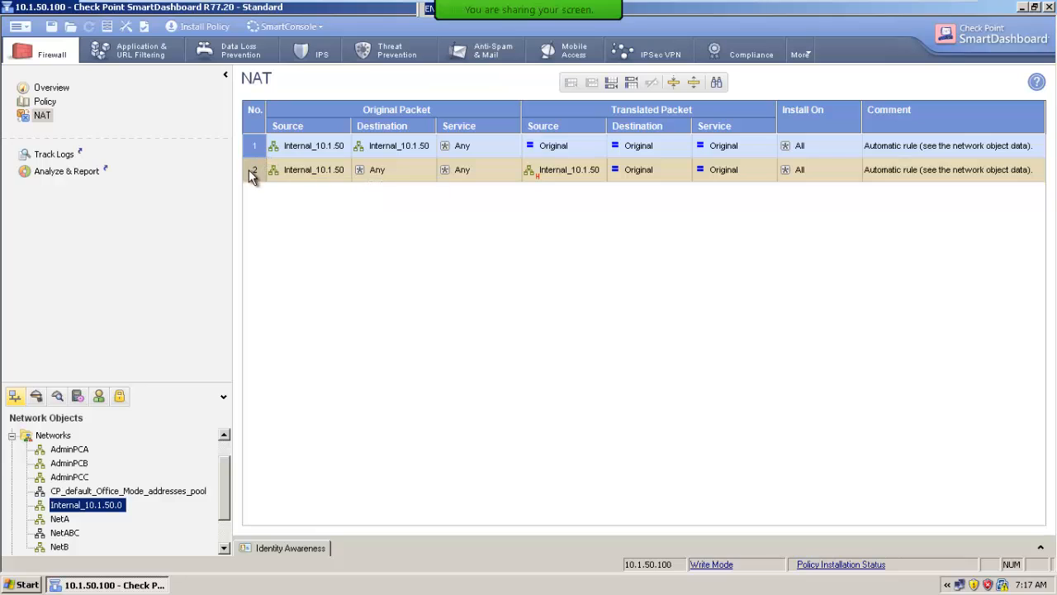
Save the configuration and install the policy on the r77gwchennai gateway
left_click(52, 27)
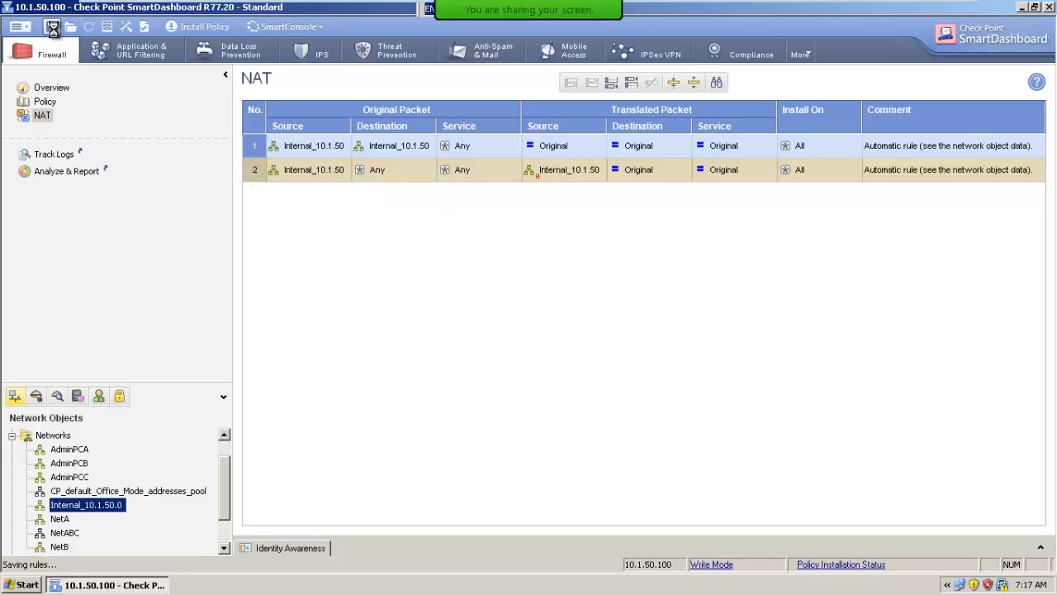
left_click(186, 35)
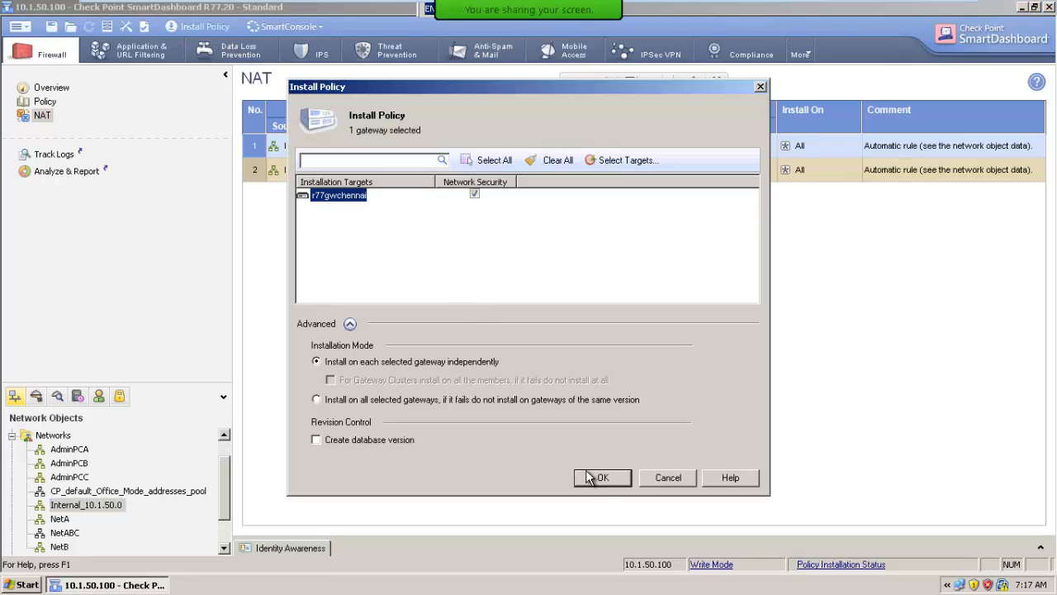
left_click(600, 477)
left_click(657, 437)
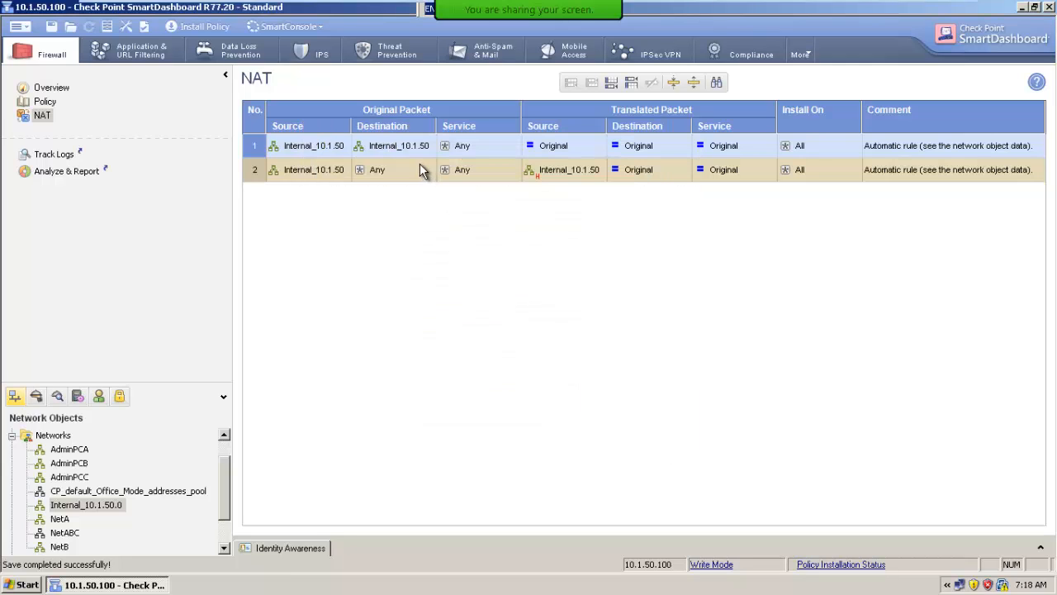
Launch SmartView Tracker and turn on automatic scrolling for the log records
left_click(289, 27)
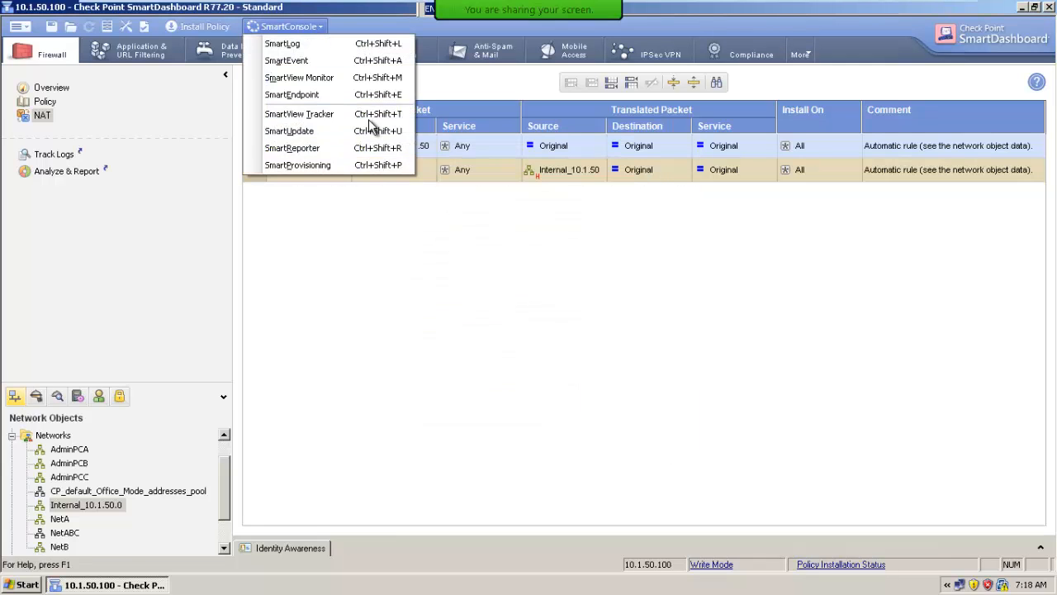
left_click(306, 116)
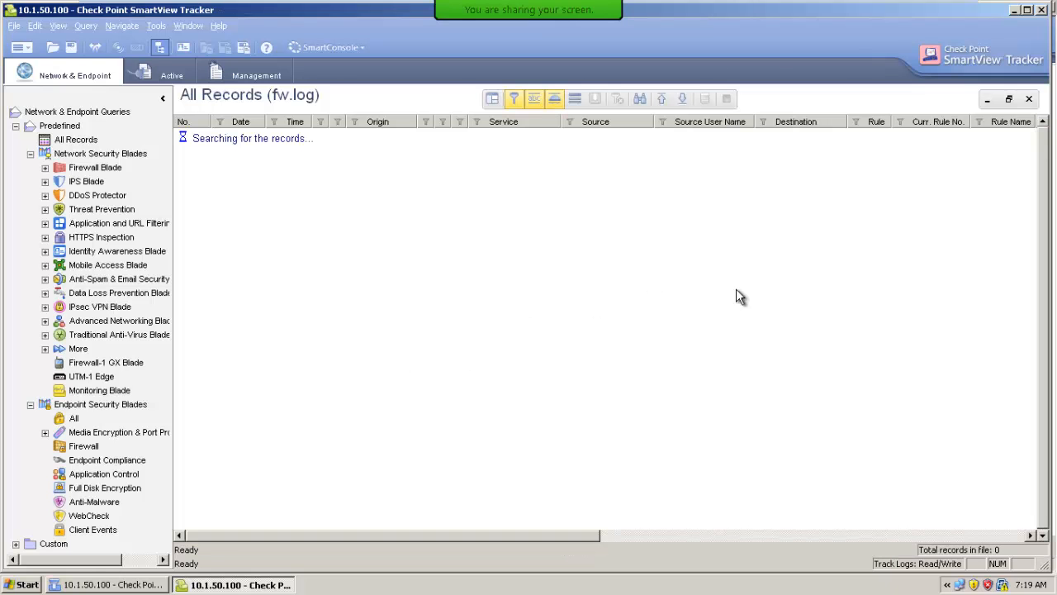
left_click(596, 100)
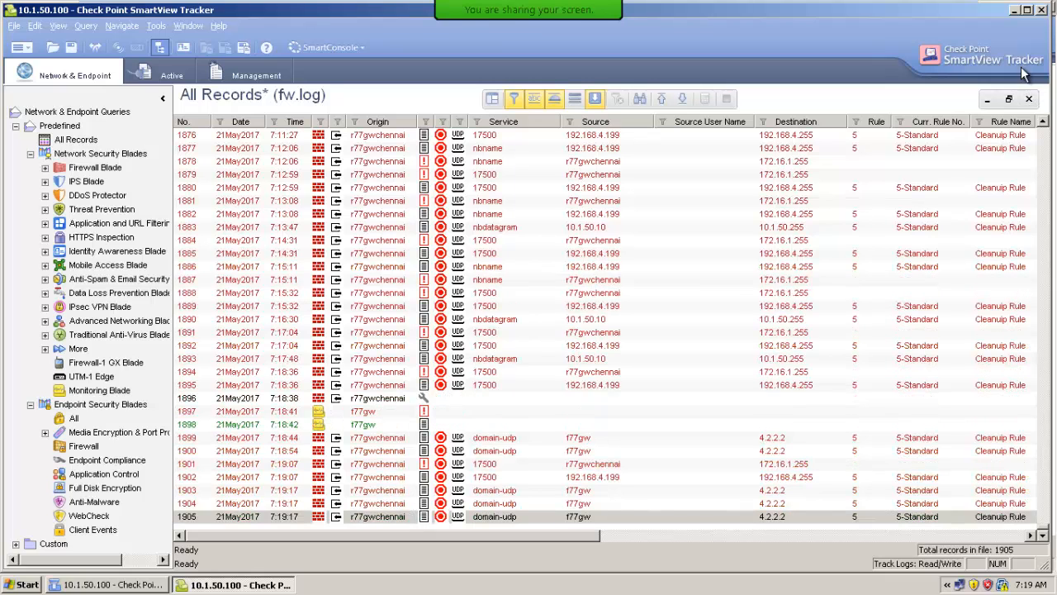
Minimize the Check Point windows, switch to Firefox and browse to facebook.com to generate traffic
left_click(1016, 12)
left_click(1022, 5)
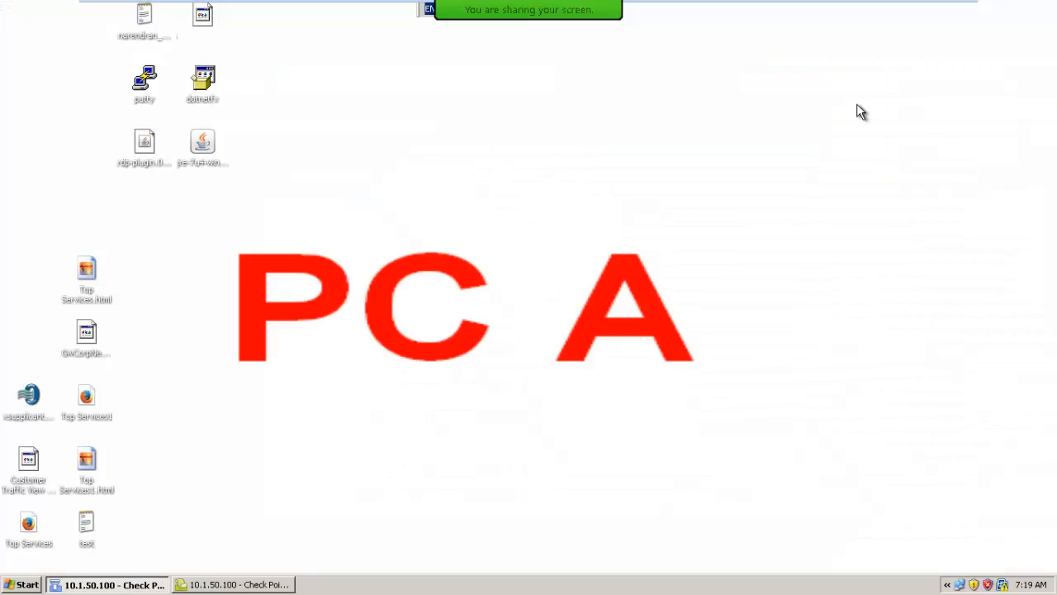
left_click(308, 21)
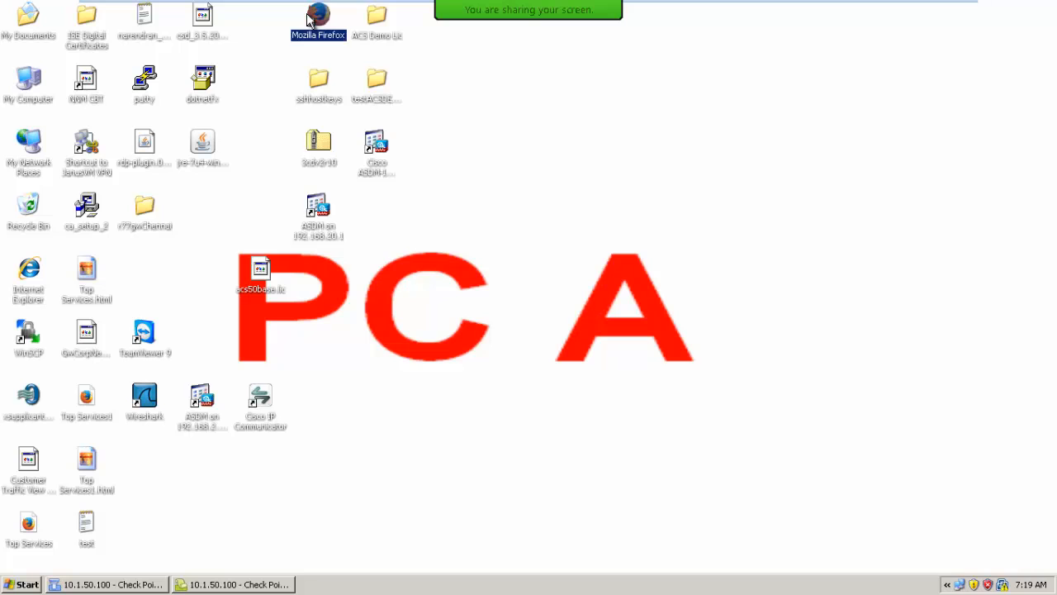
type("faceboo")
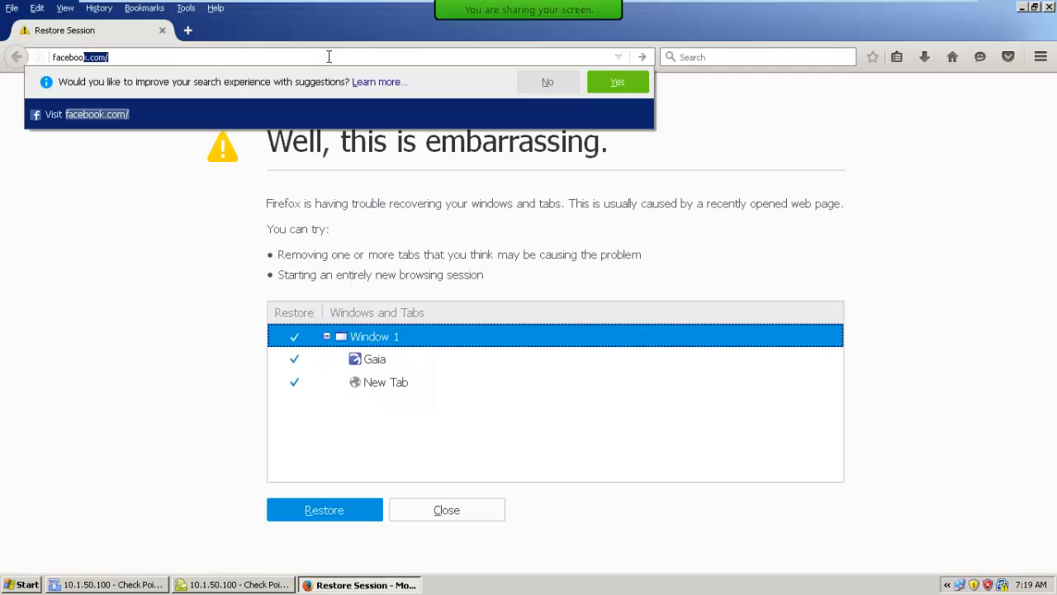
type("k")
key("Return")
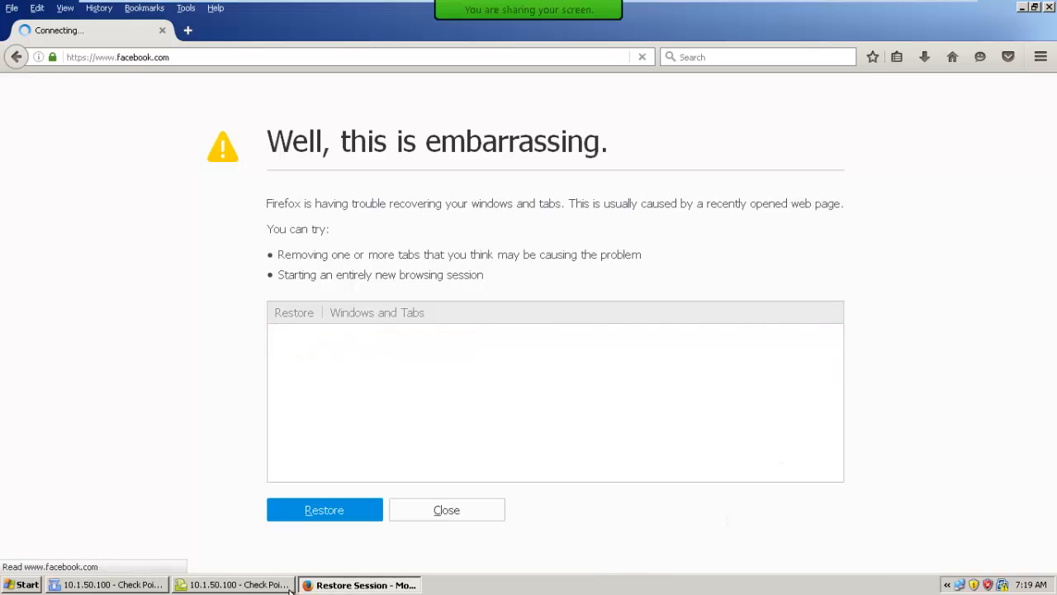
In SmartView Tracker, open the details of accepted http record 1937 and examine its translated source address, source port and translated source port
left_click(259, 585)
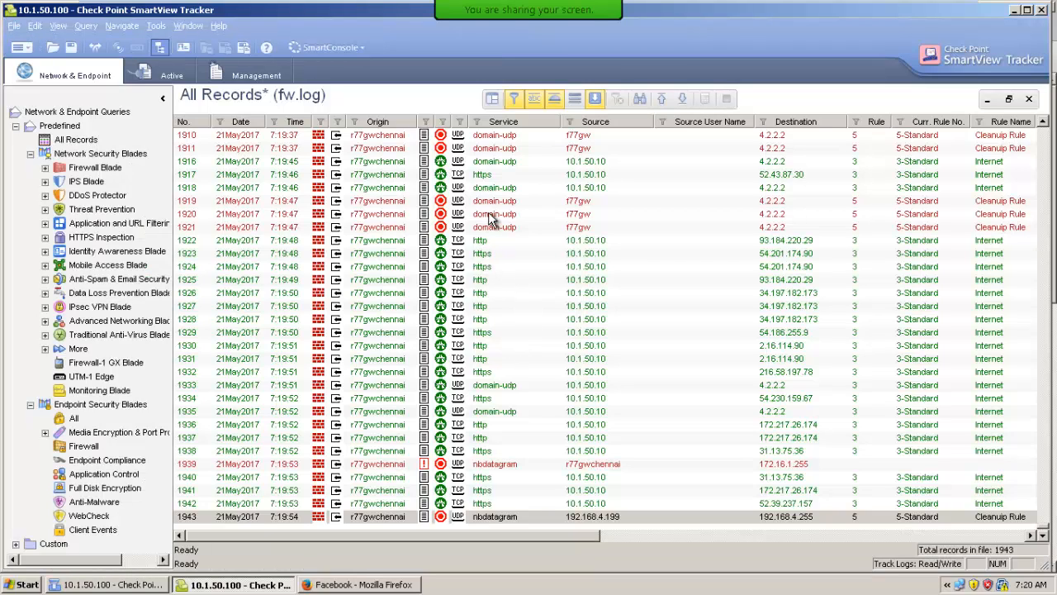
left_click(509, 164)
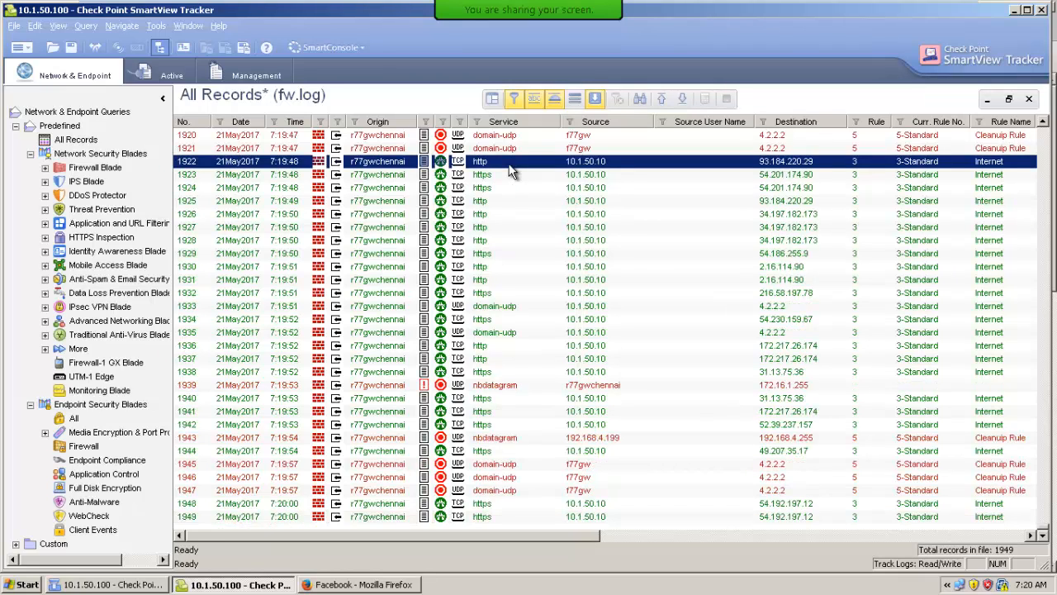
left_click(525, 307)
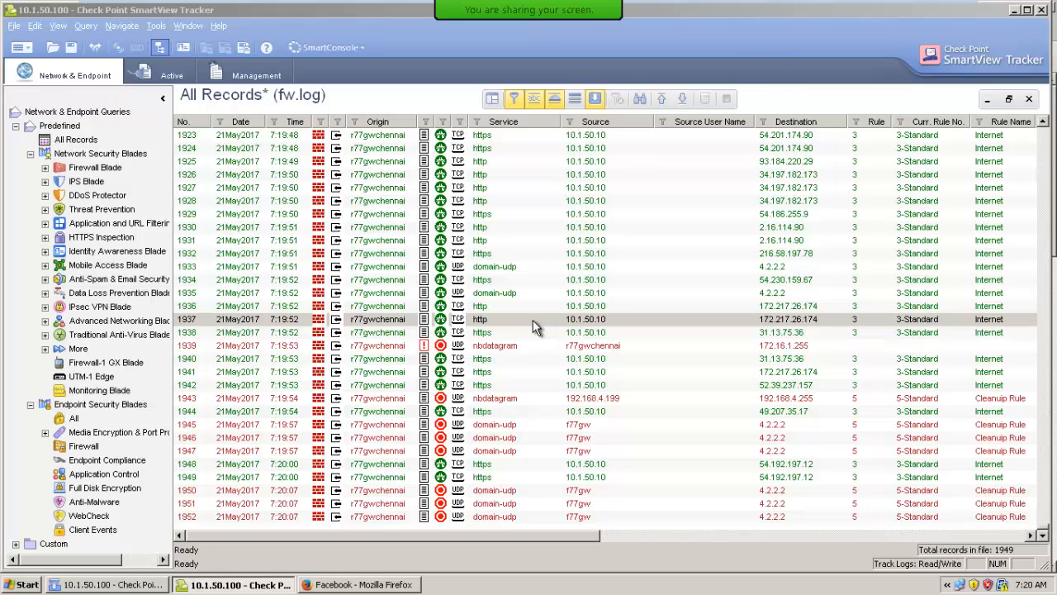
double_click(533, 320)
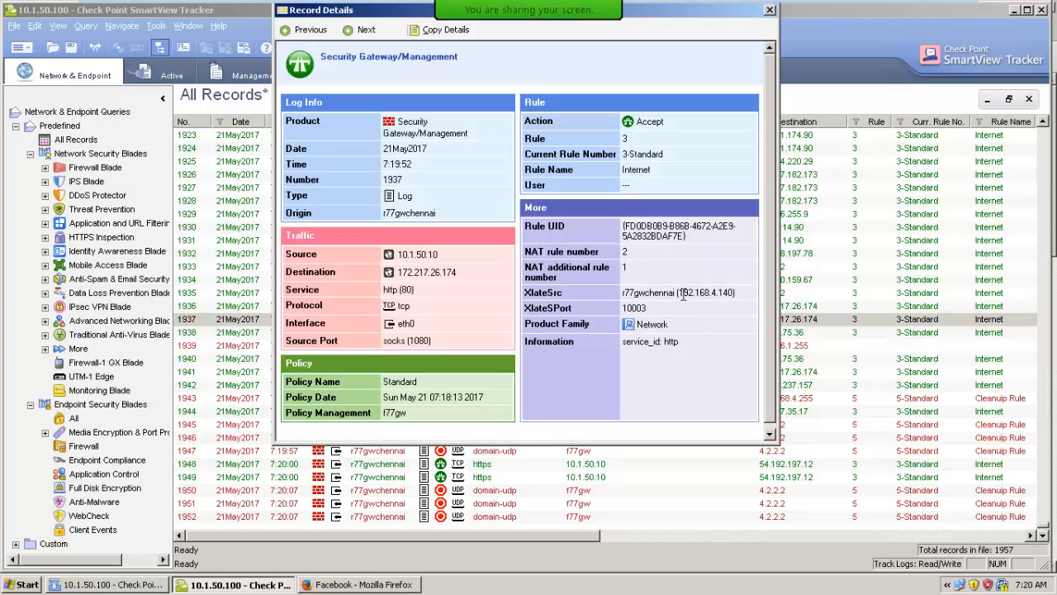
left_click_drag(678, 292, 730, 287)
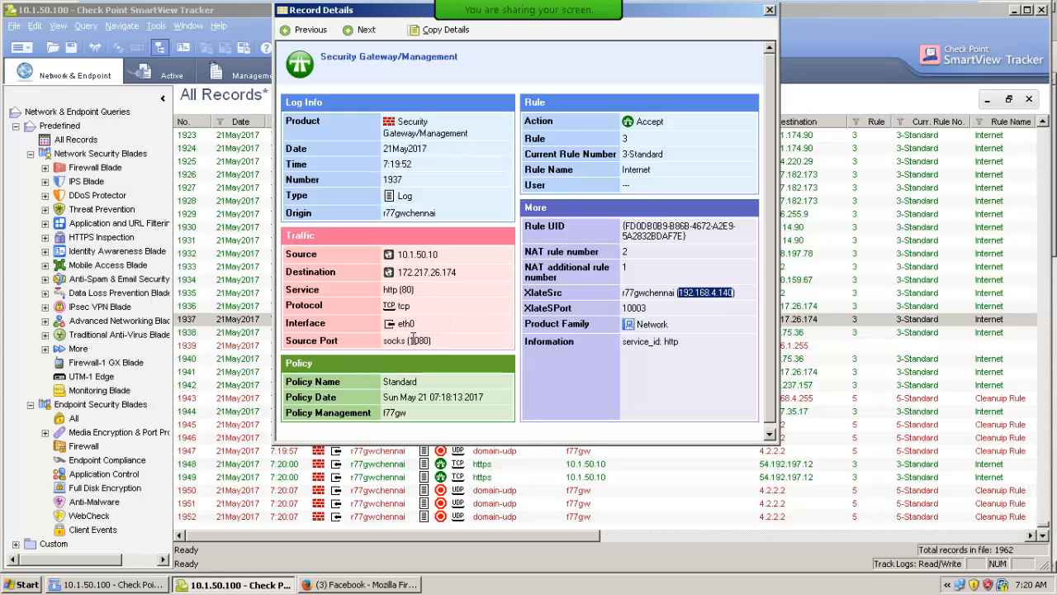
left_click_drag(409, 340, 435, 340)
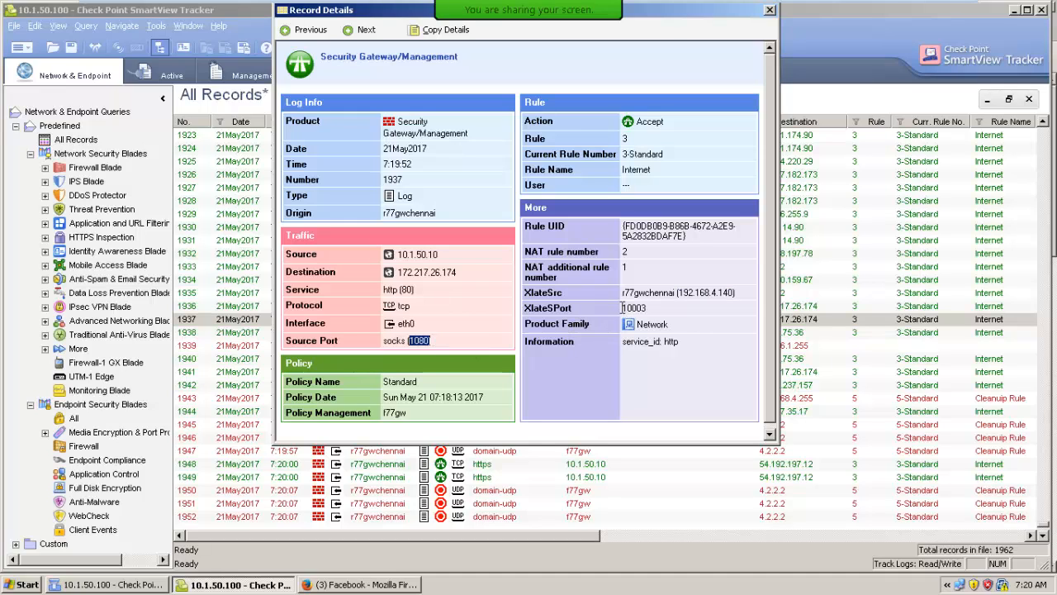
left_click_drag(622, 307, 652, 307)
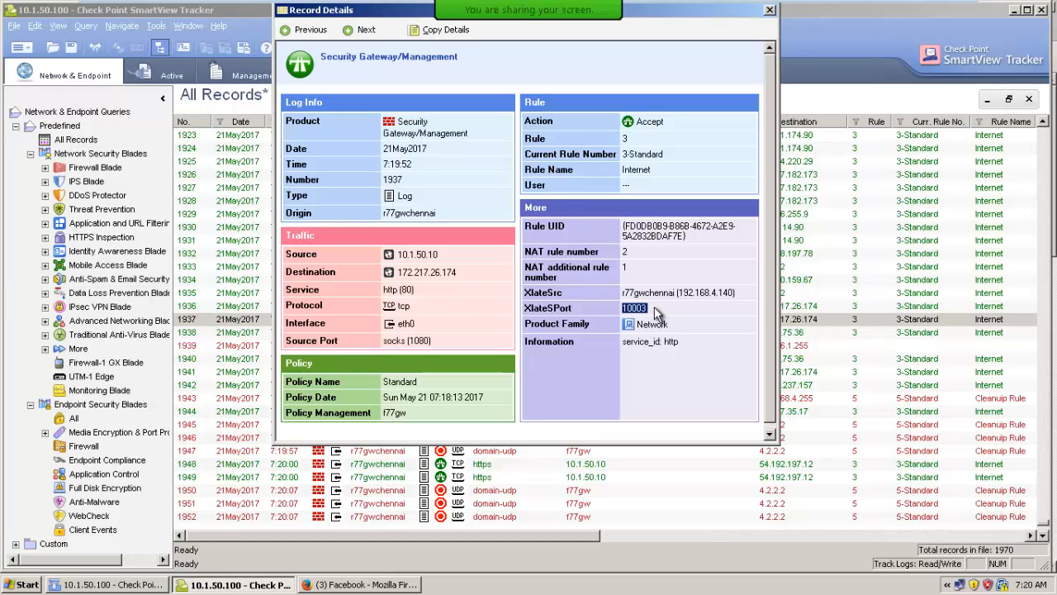
Close the log record and set the Internal_10.1.50.0 network in SmartDashboard to hide behind IP address 192.168.4.141
left_click(768, 12)
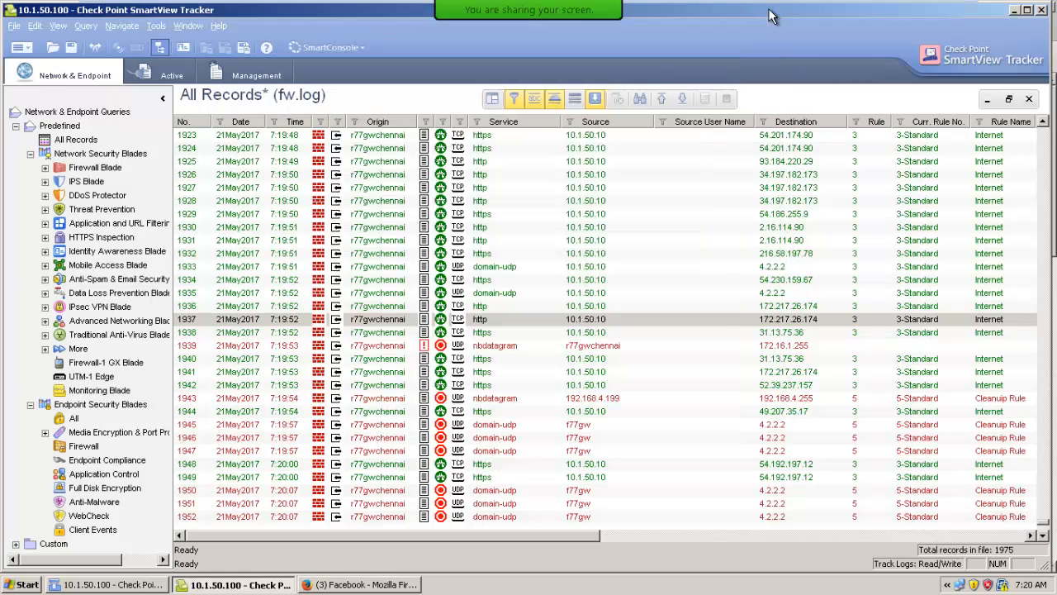
left_click(107, 584)
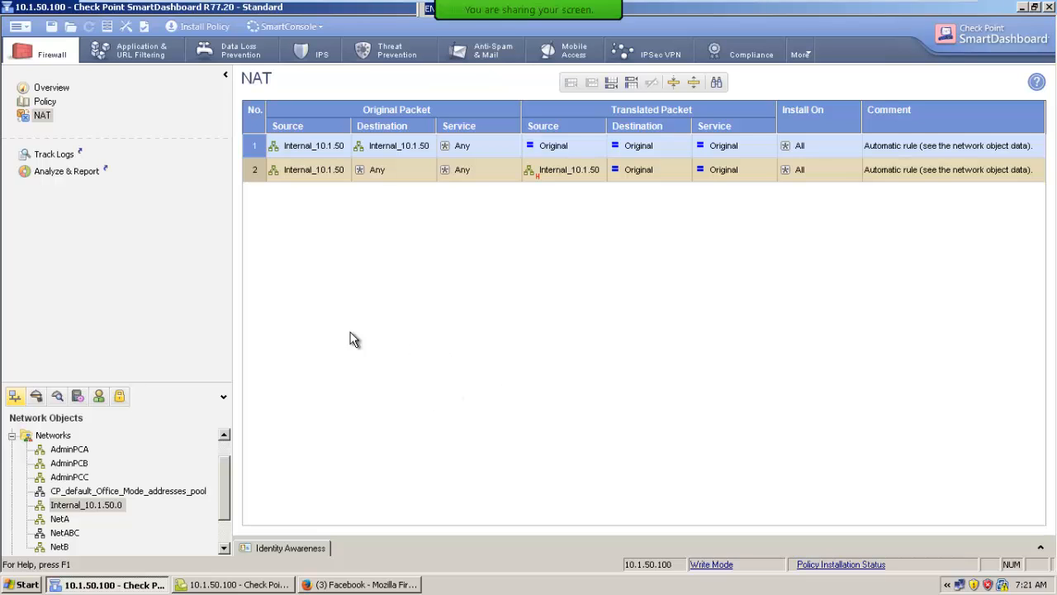
double_click(78, 504)
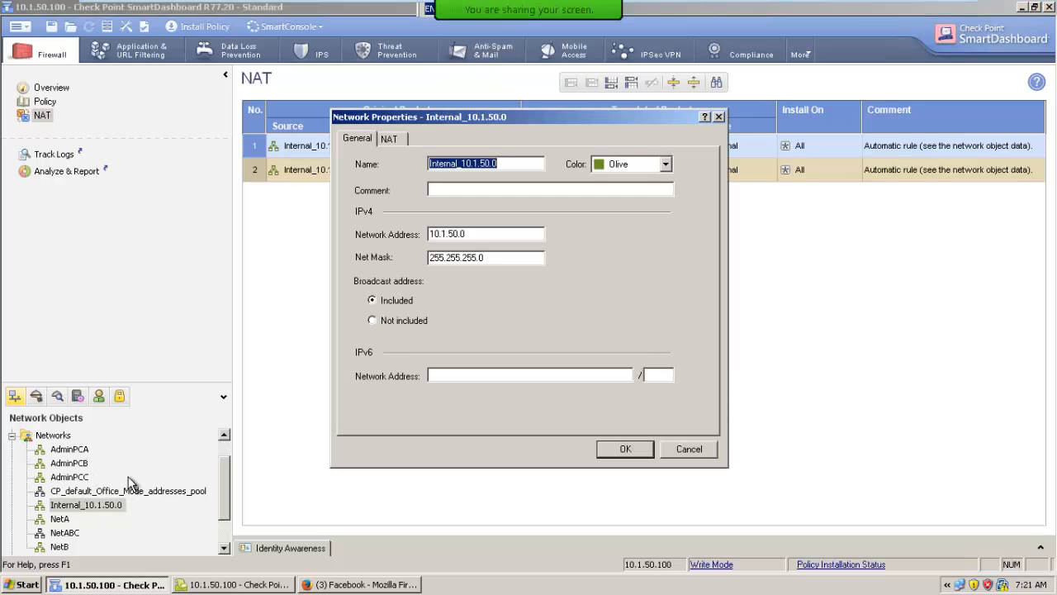
left_click(392, 139)
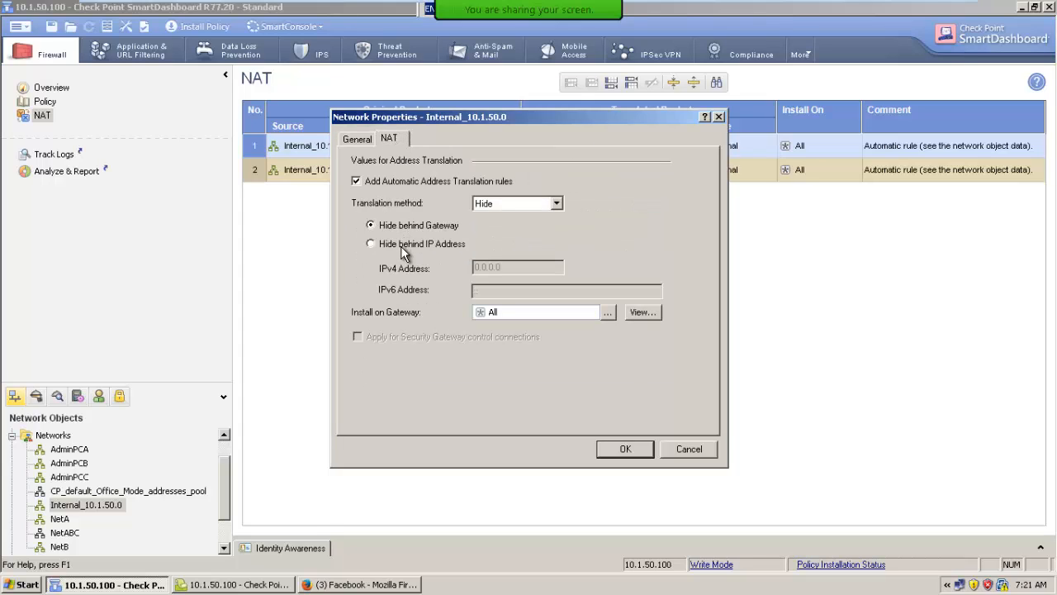
left_click(403, 246)
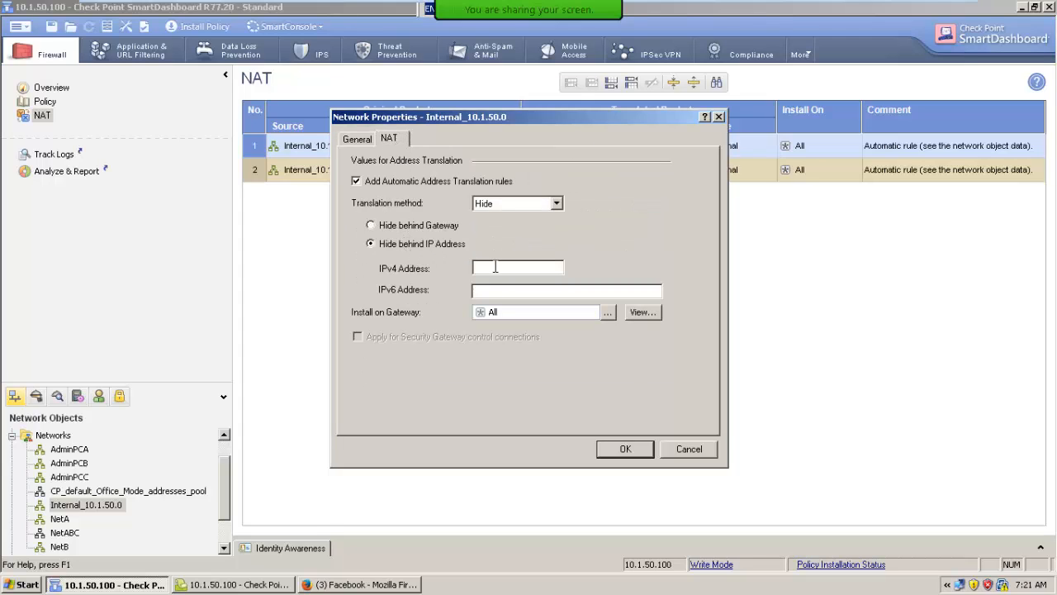
type("192.168.4.141")
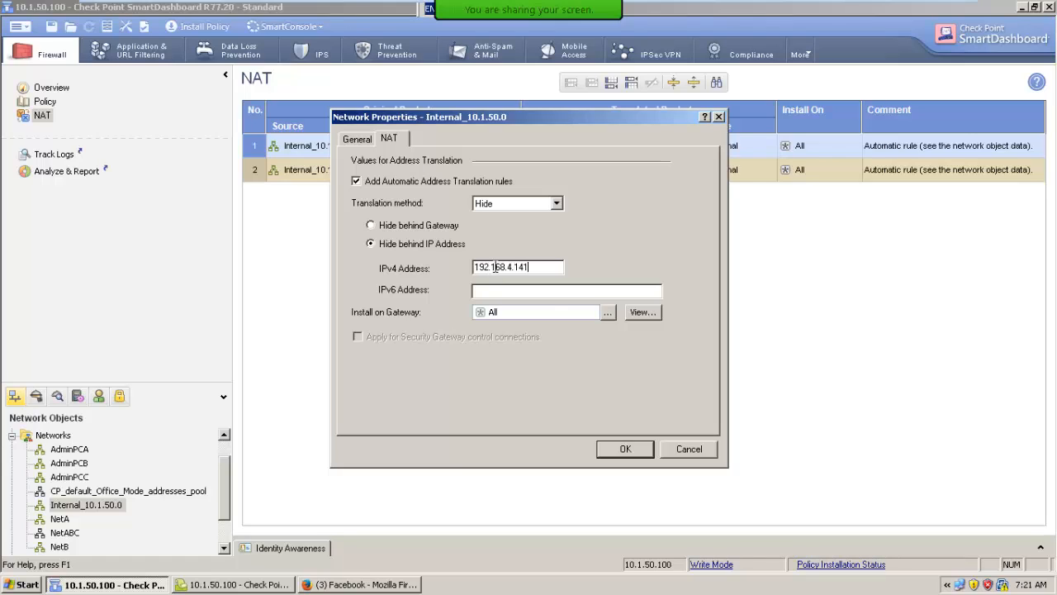
left_click(626, 448)
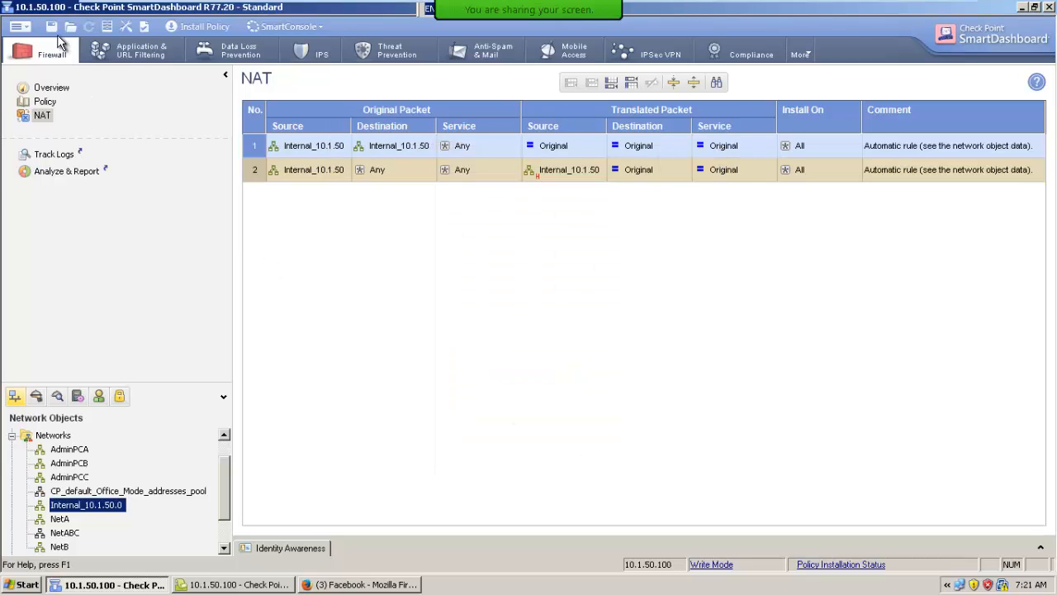
Save the changed NAT settings and install the Standard policy on r77gwchennai again
left_click(51, 27)
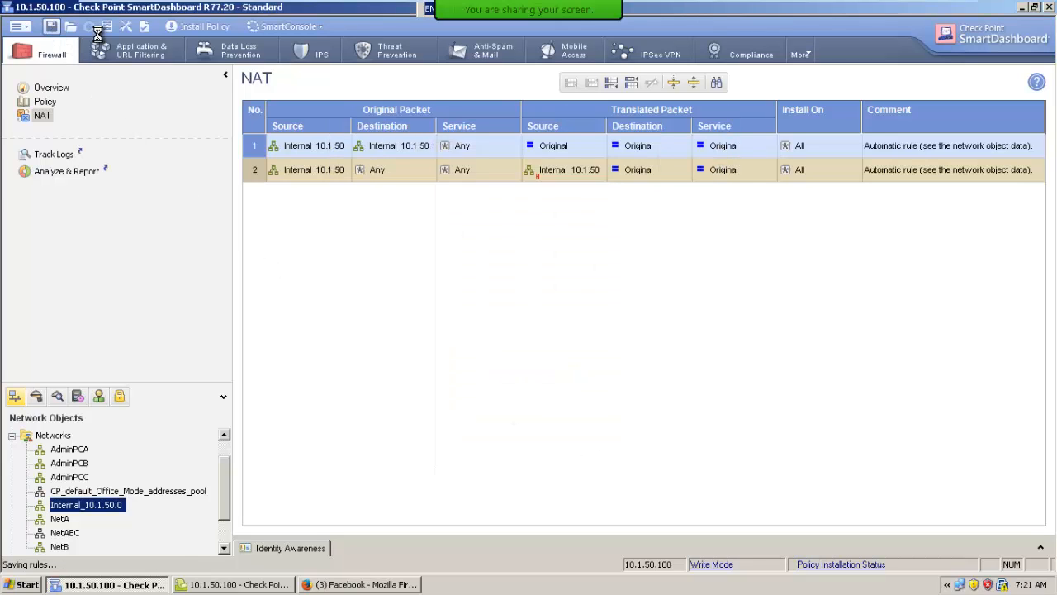
left_click(195, 30)
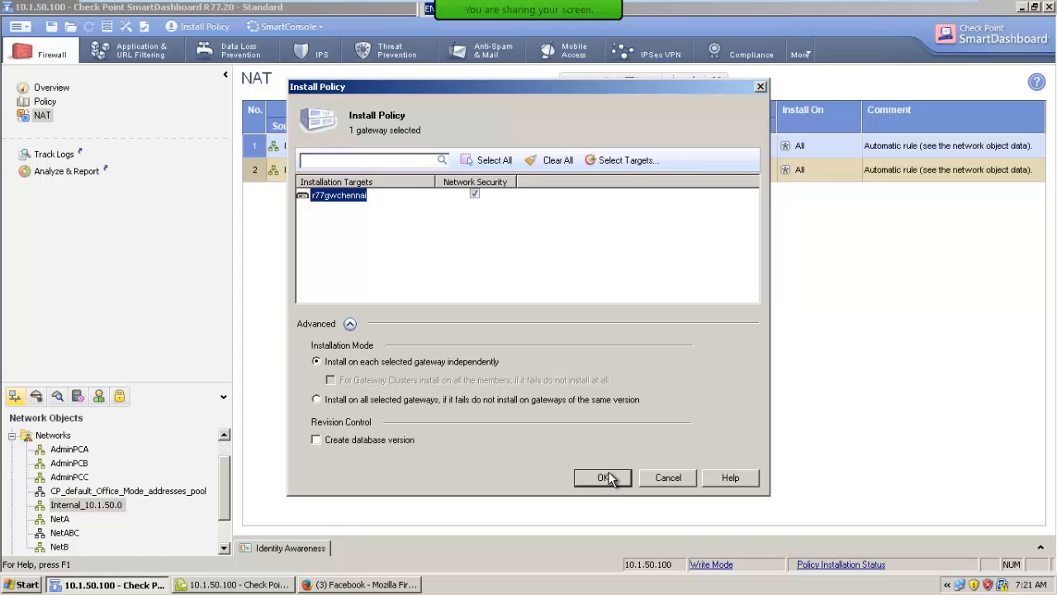
left_click(604, 477)
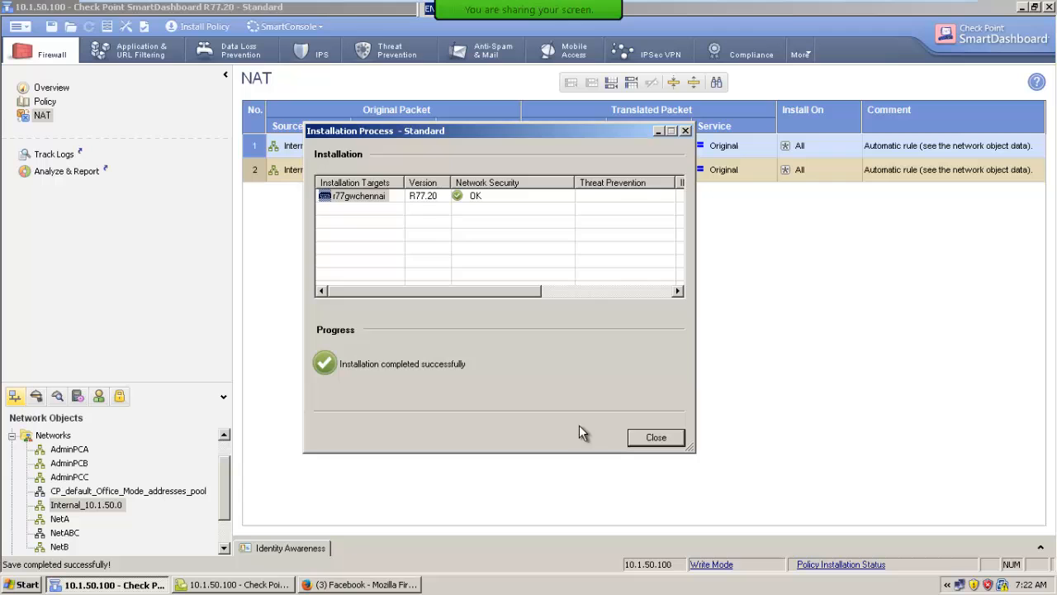
left_click(649, 437)
Switch to Firefox, open mail.google.com in a new tab and sign in with the account password to generate traffic
left_click(339, 586)
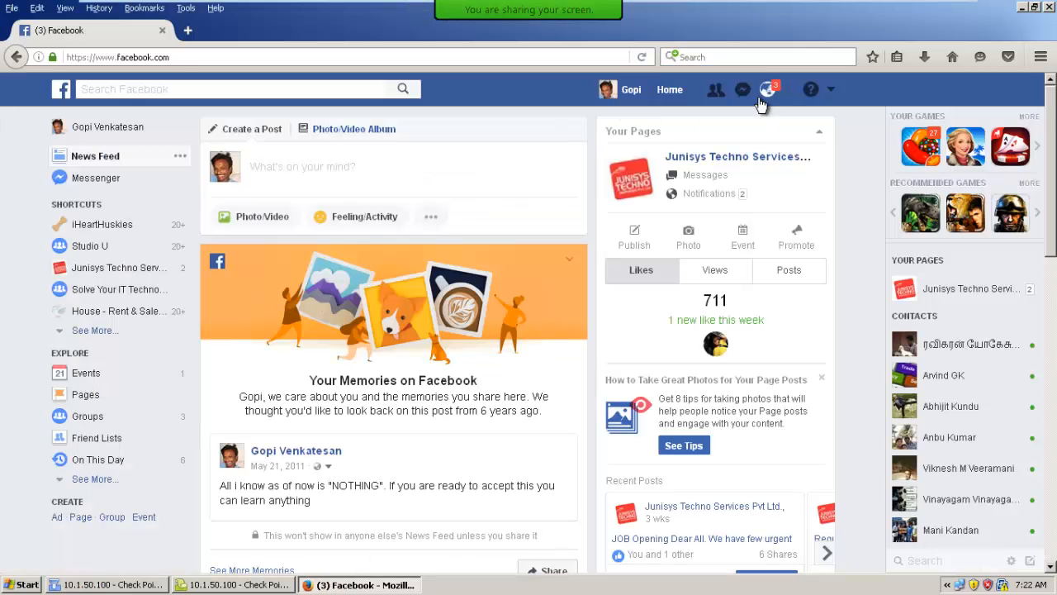
left_click(188, 33)
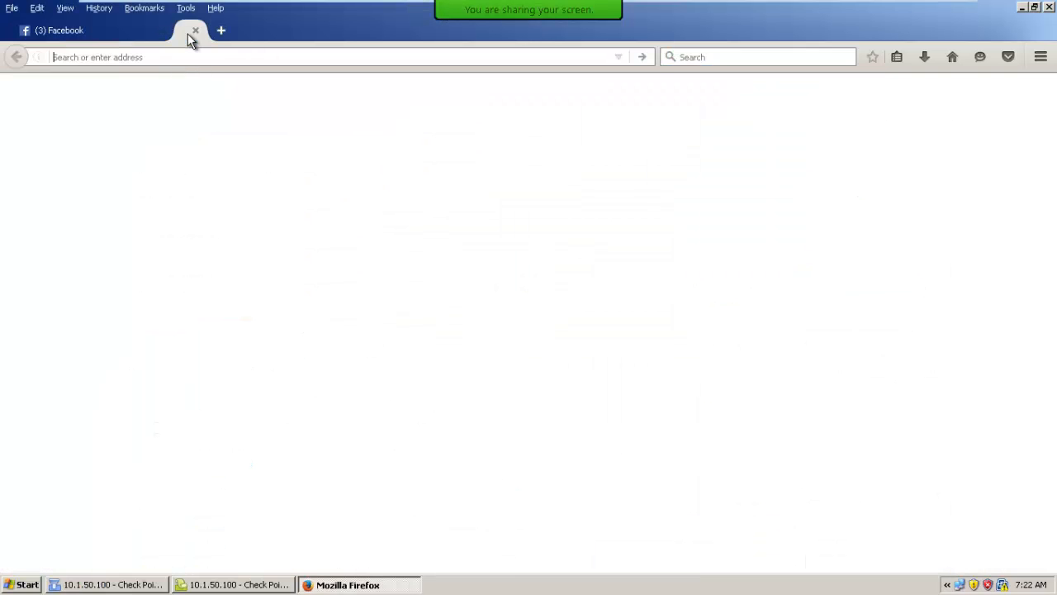
type("mail.google.com/")
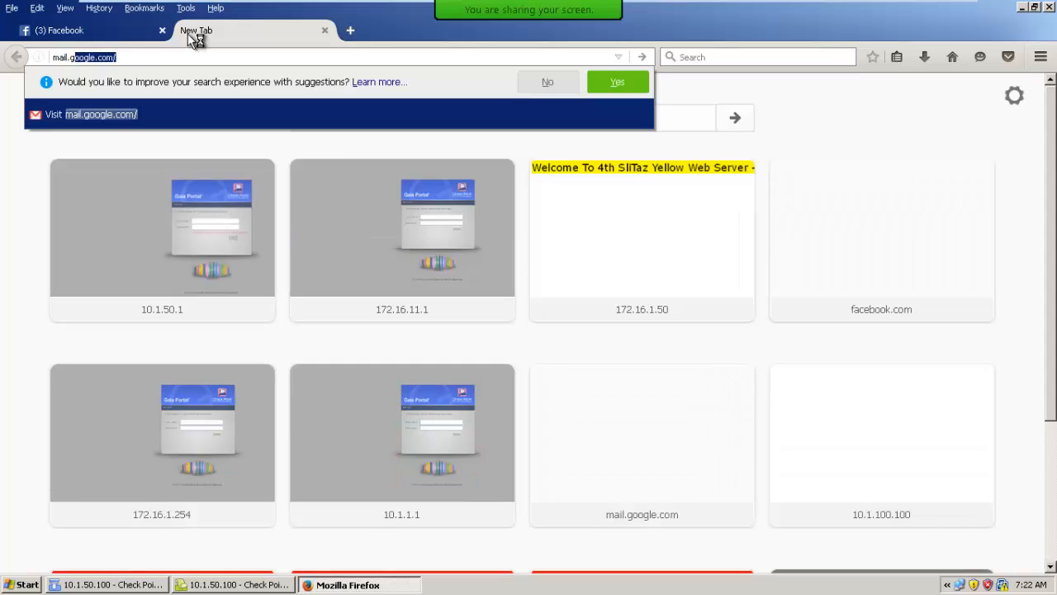
key("Return")
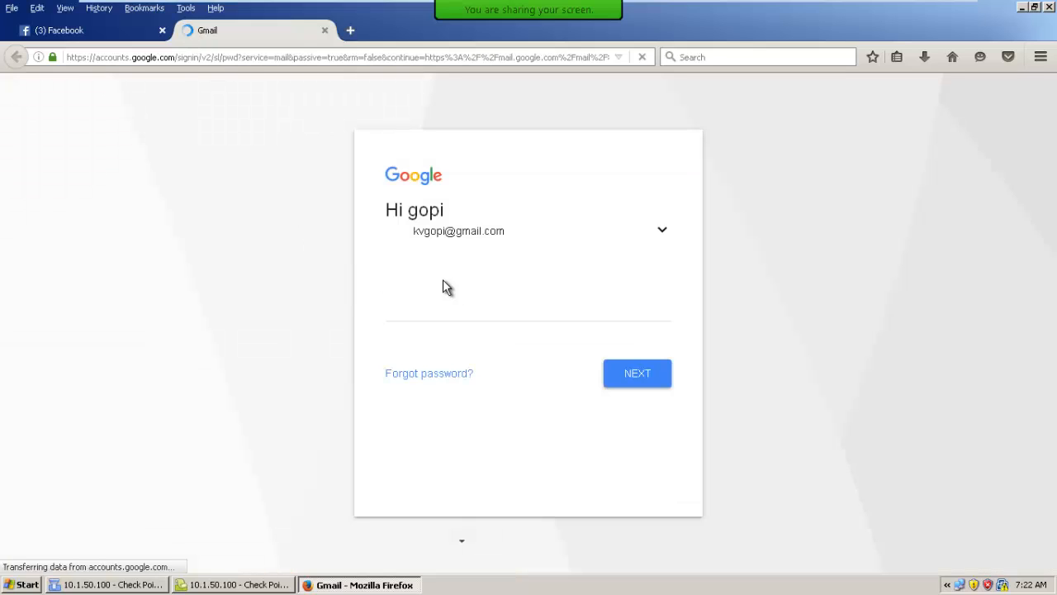
type("•••••••")
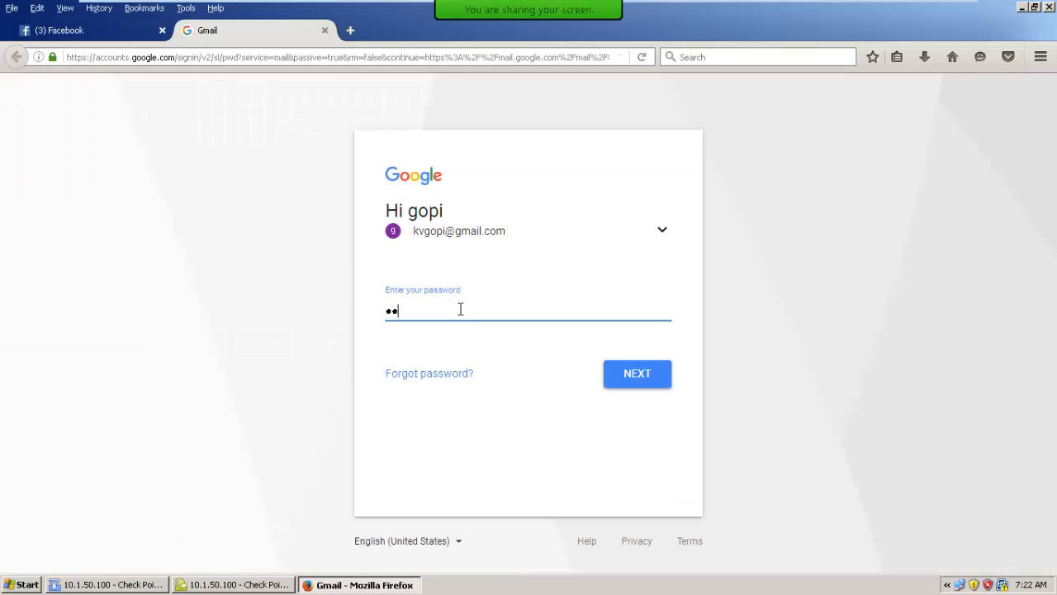
type("••")
key("Return")
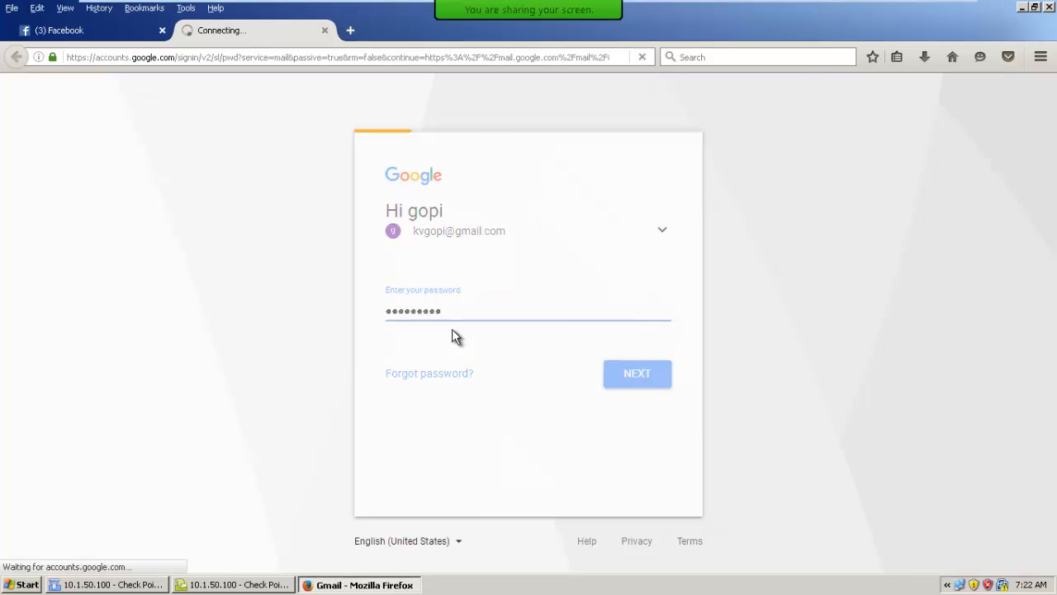
In SmartView Tracker, examine the translated source address, source port and translated source port of domain-udp record 2028, then close its details
left_click(227, 586)
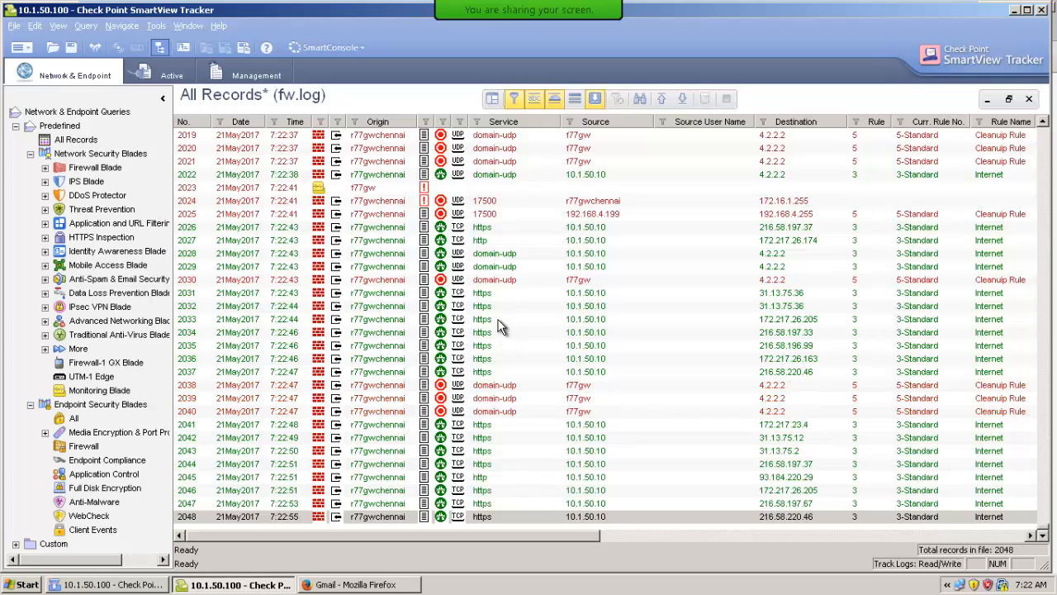
left_click(499, 256)
double_click(495, 255)
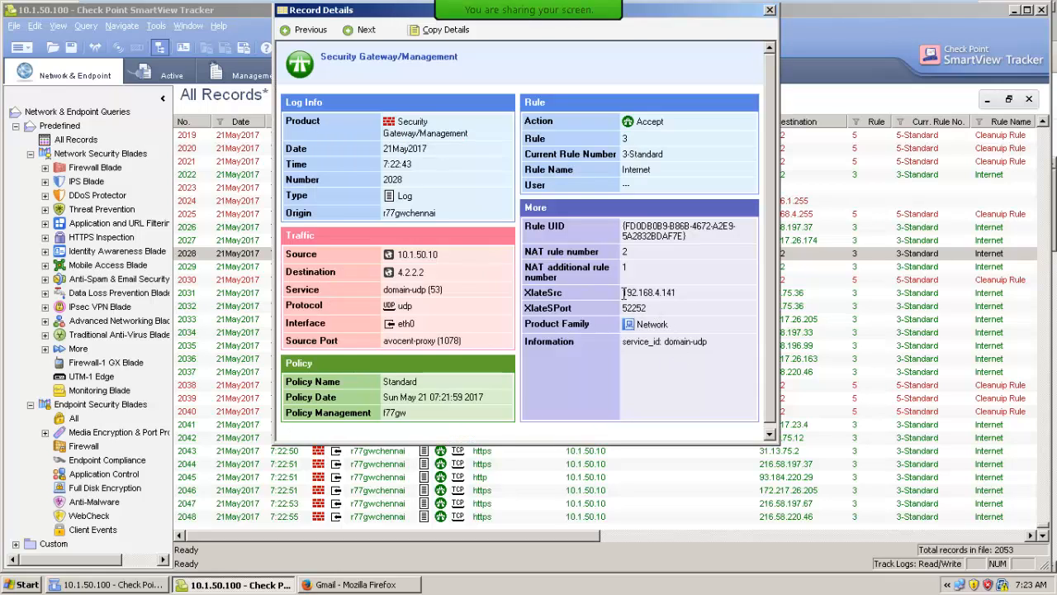
left_click_drag(624, 292, 678, 294)
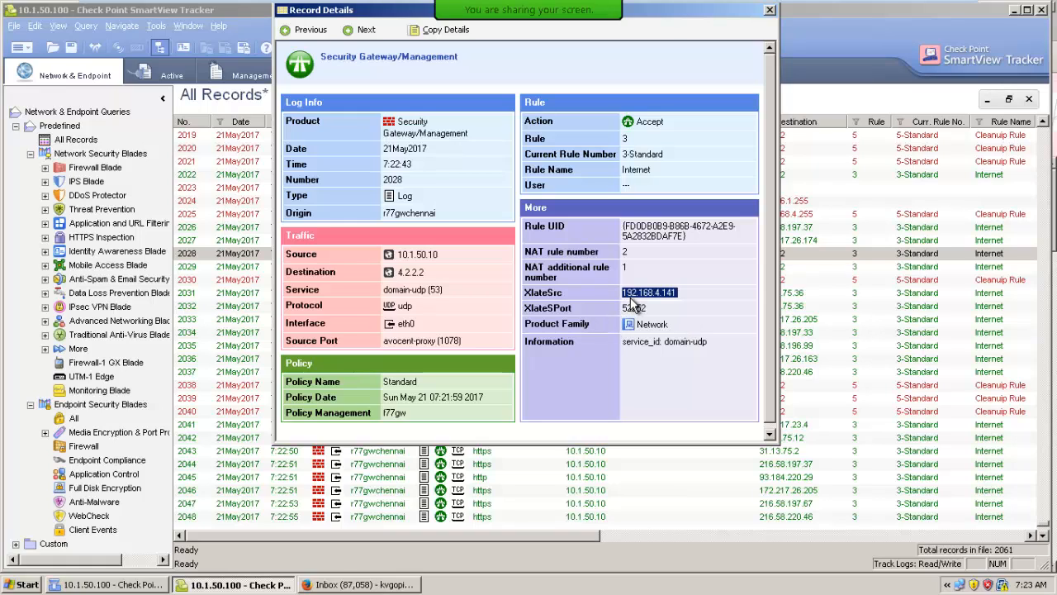
double_click(446, 340)
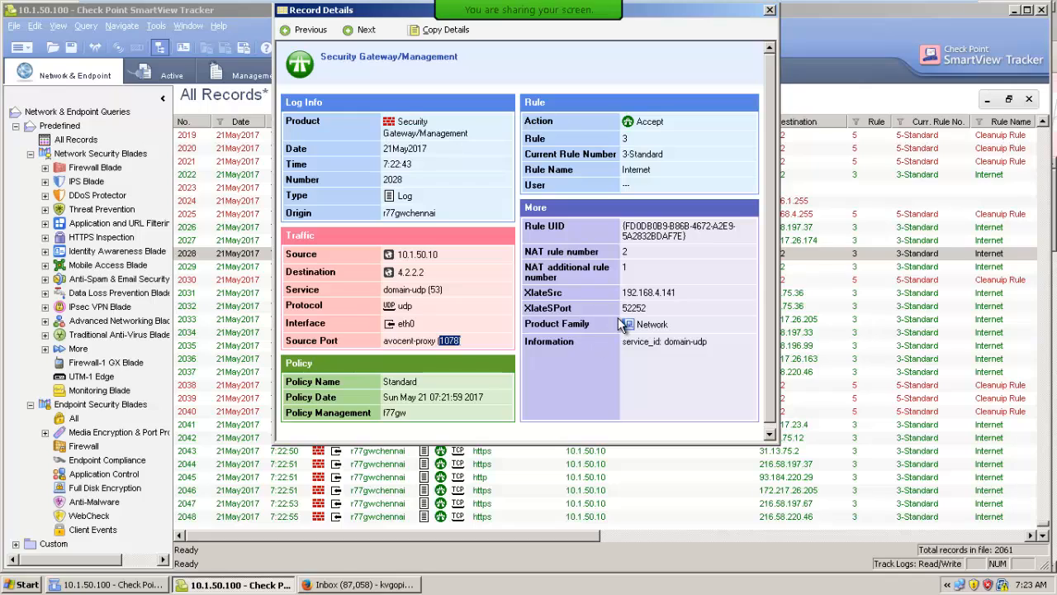
left_click_drag(628, 307, 651, 308)
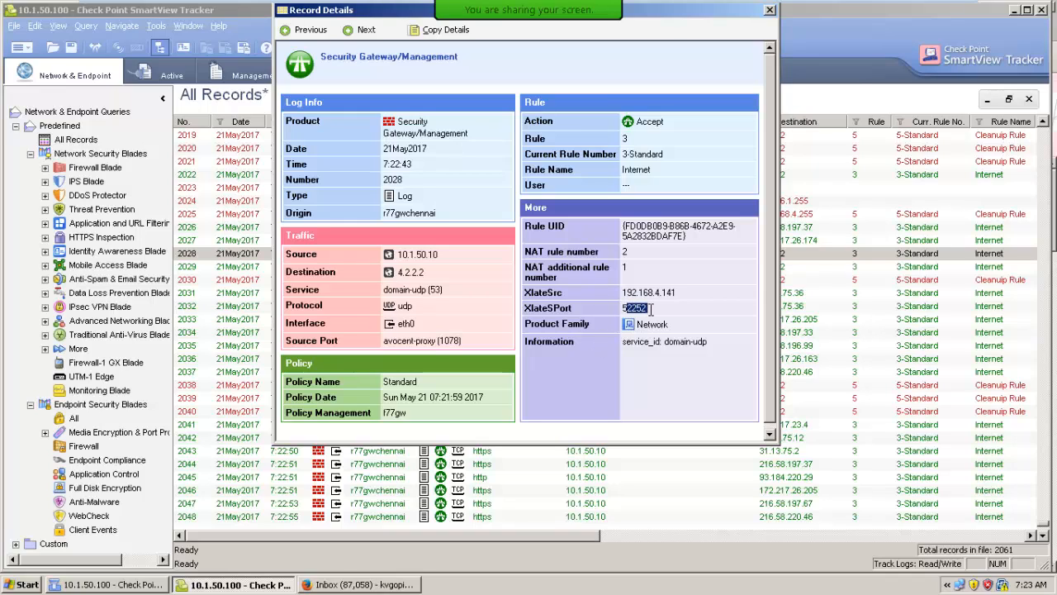
left_click(678, 315)
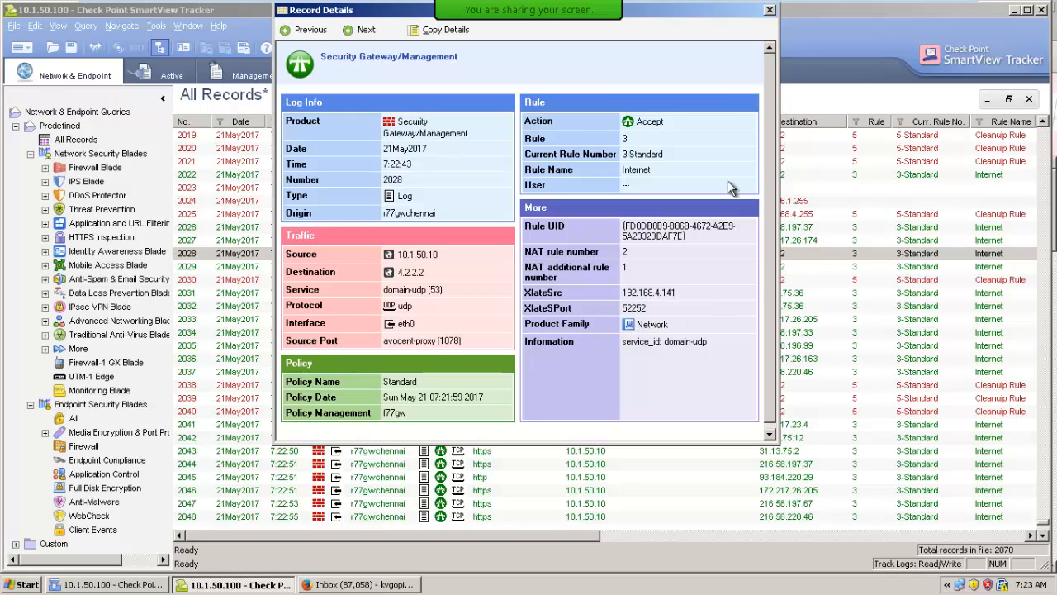
left_click(770, 11)
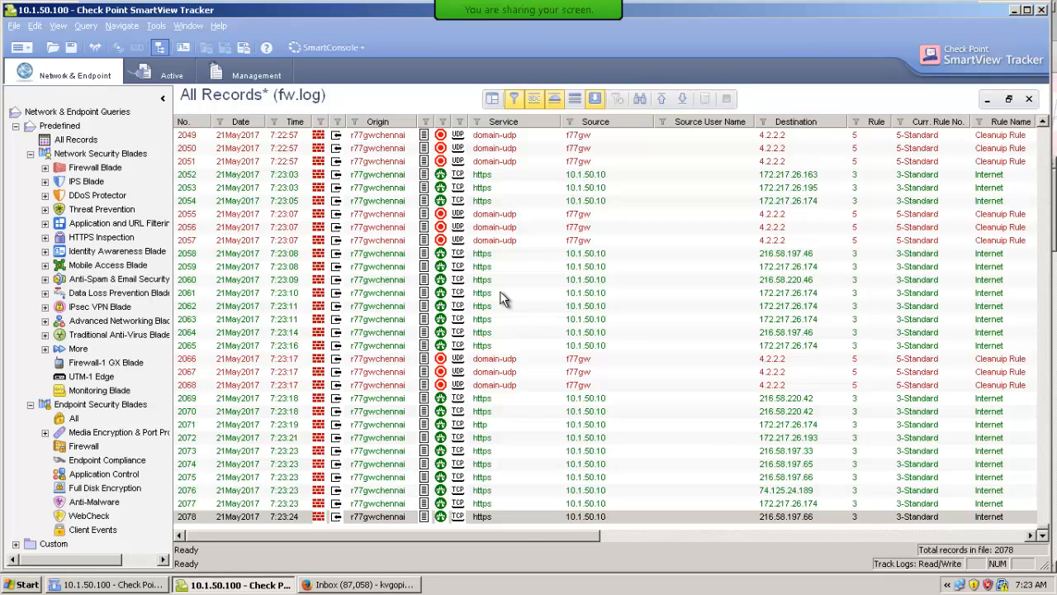
Switch to the Paint network diagram, draw a square about 44 × 48 px above the gateway and label it 172.16.10.10
mouse_move(811, 2)
left_click(917, 10)
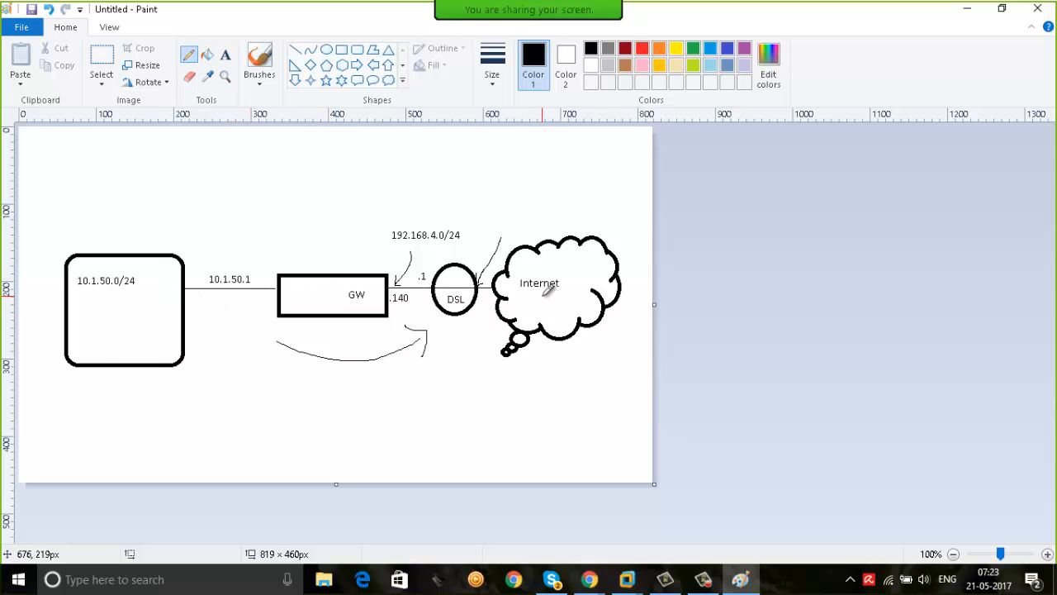
left_click(342, 52)
left_click_drag(311, 146, 348, 184)
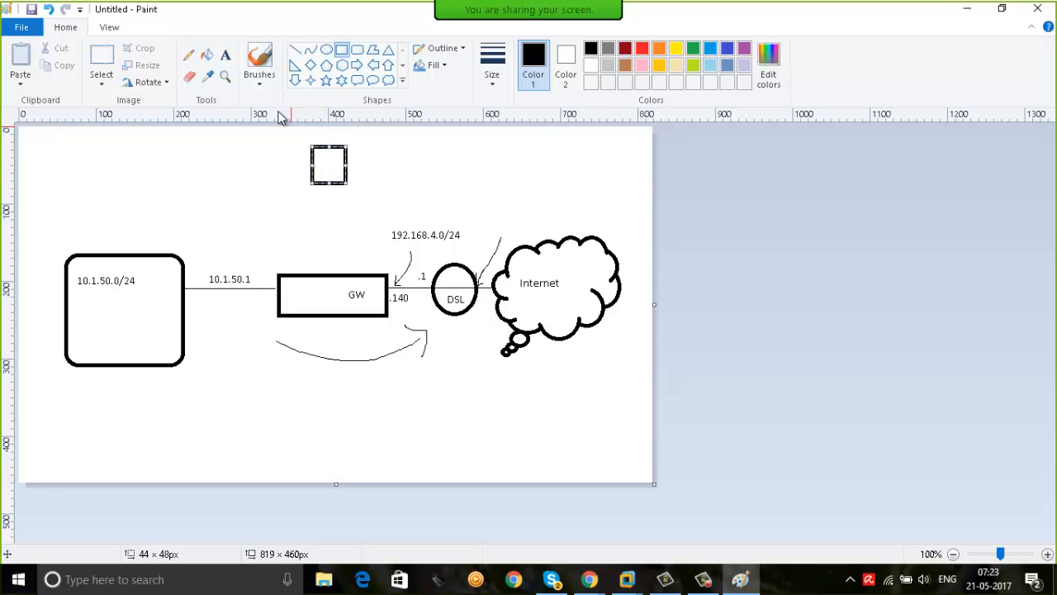
left_click(225, 55)
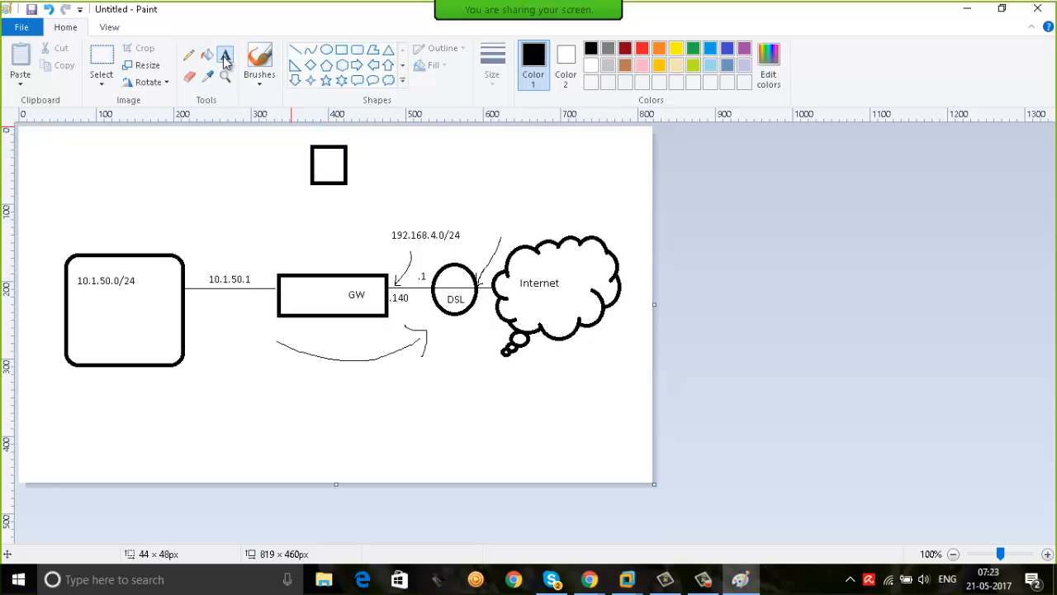
left_click(349, 141)
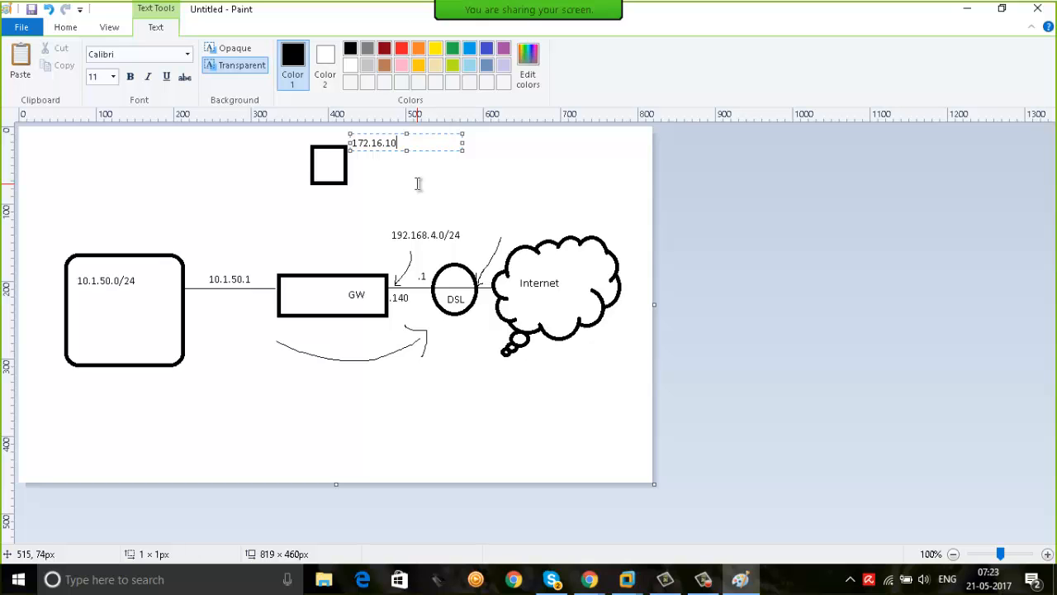
type("172.16.10.10")
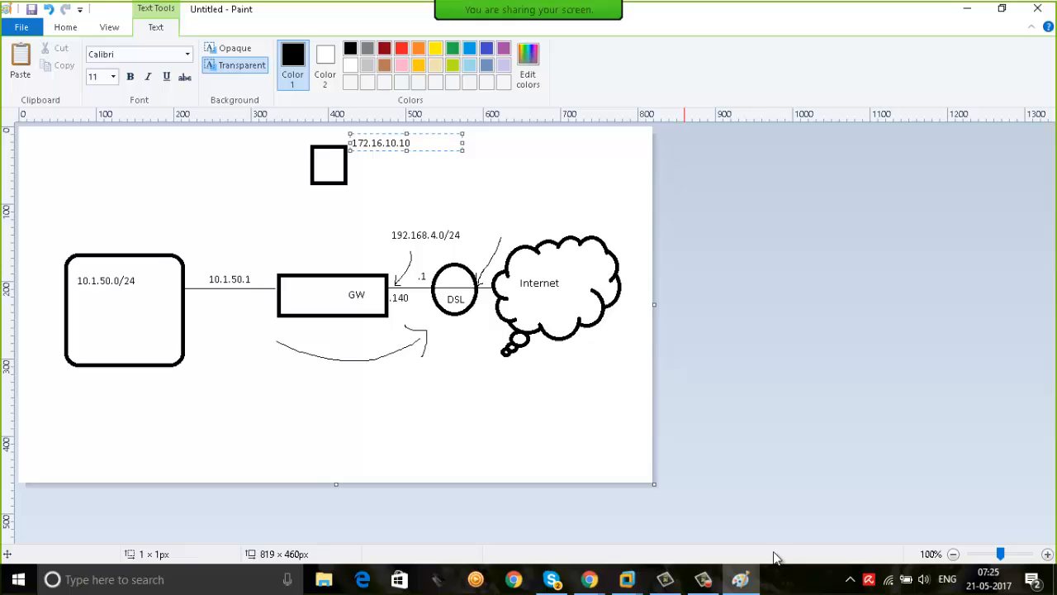
Switch to the SliTaz virtual machine and log in with the user account and its password
left_click(628, 579)
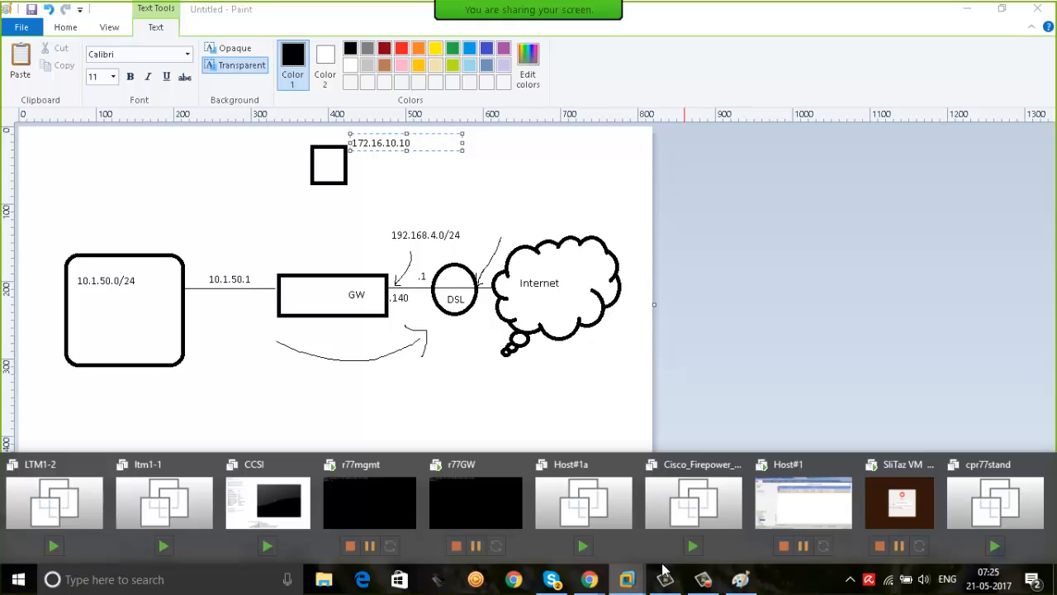
left_click(899, 502)
left_click(522, 358)
key("Return")
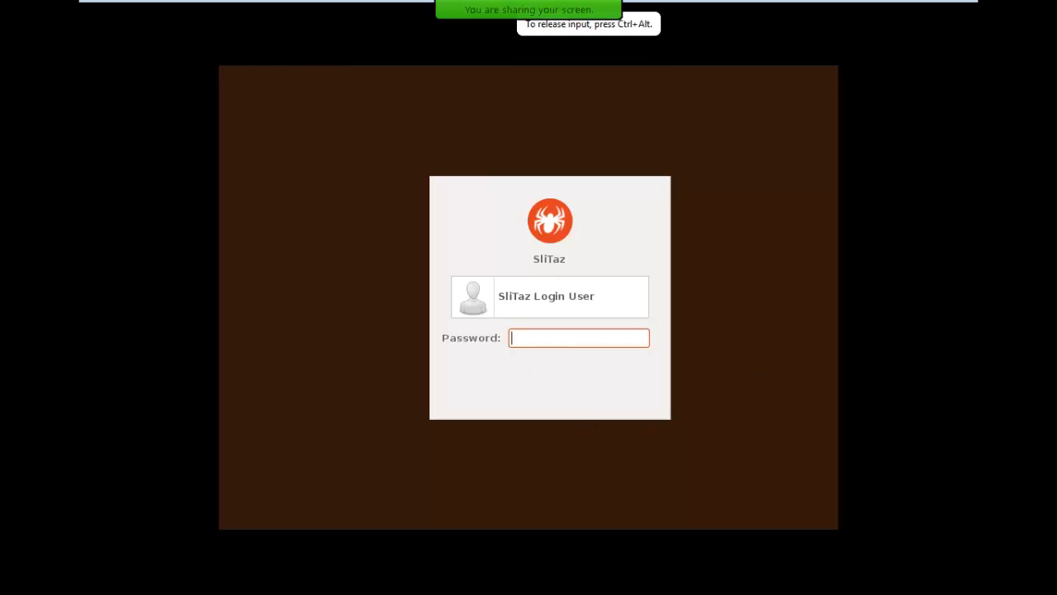
key("Return")
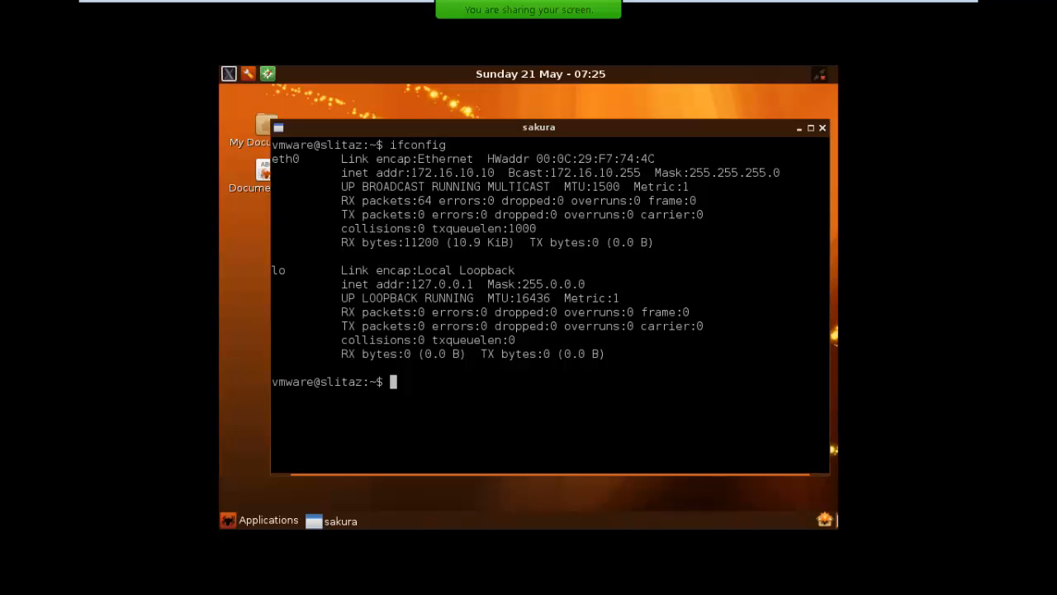
left_click(522, 348)
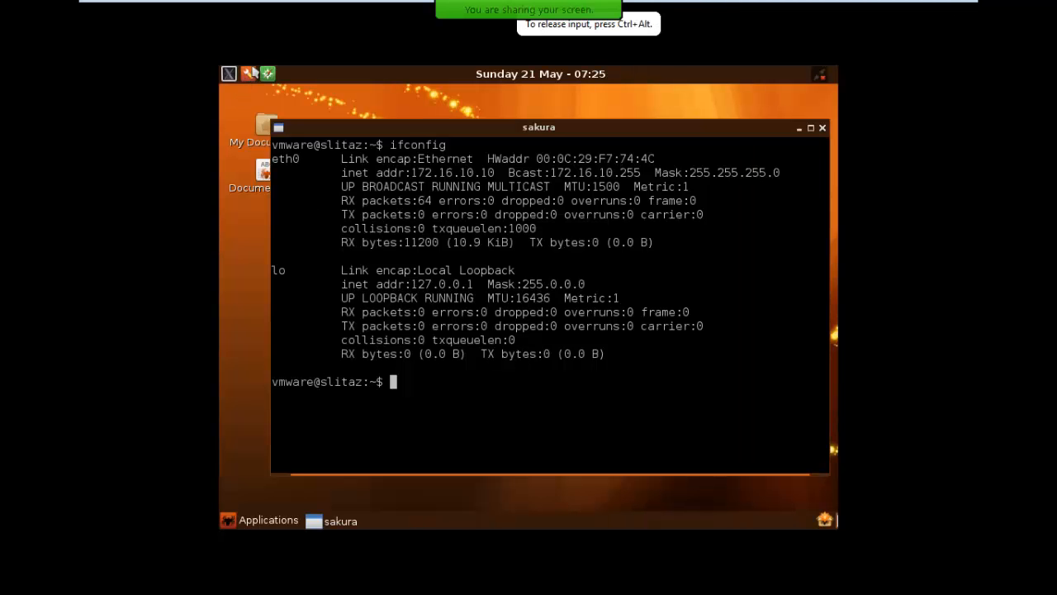
Open the TazPanel administration panel and authenticate with the administrator username and password
left_click(251, 73)
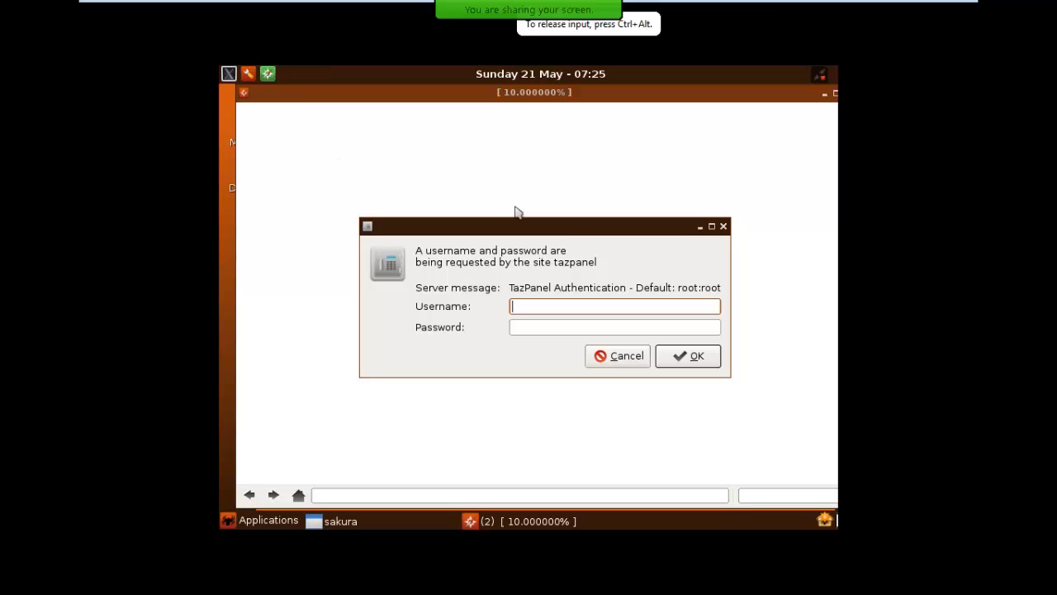
key("Tab")
key("Tab")
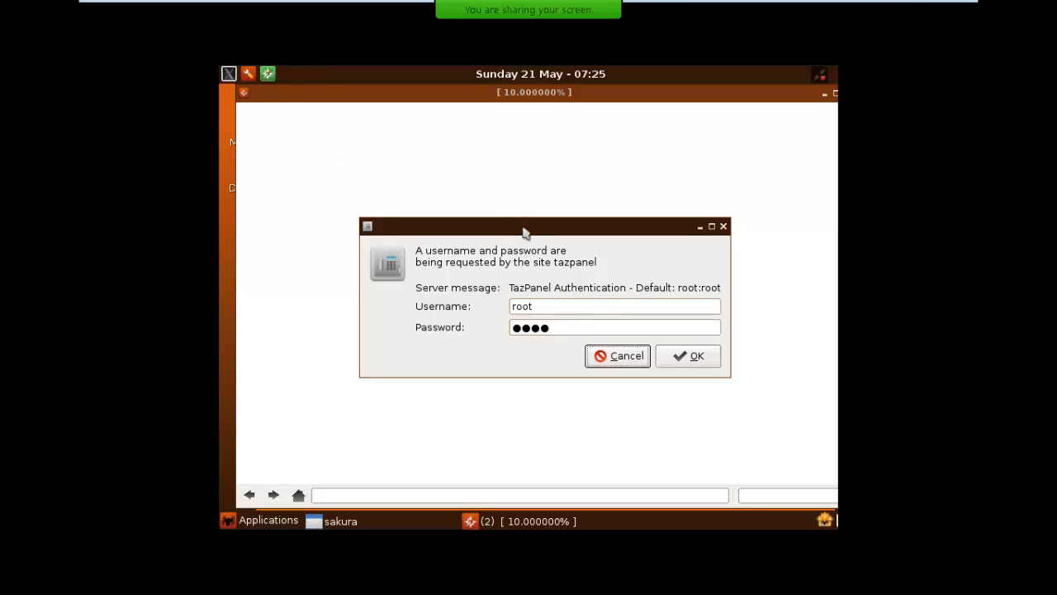
key("Tab")
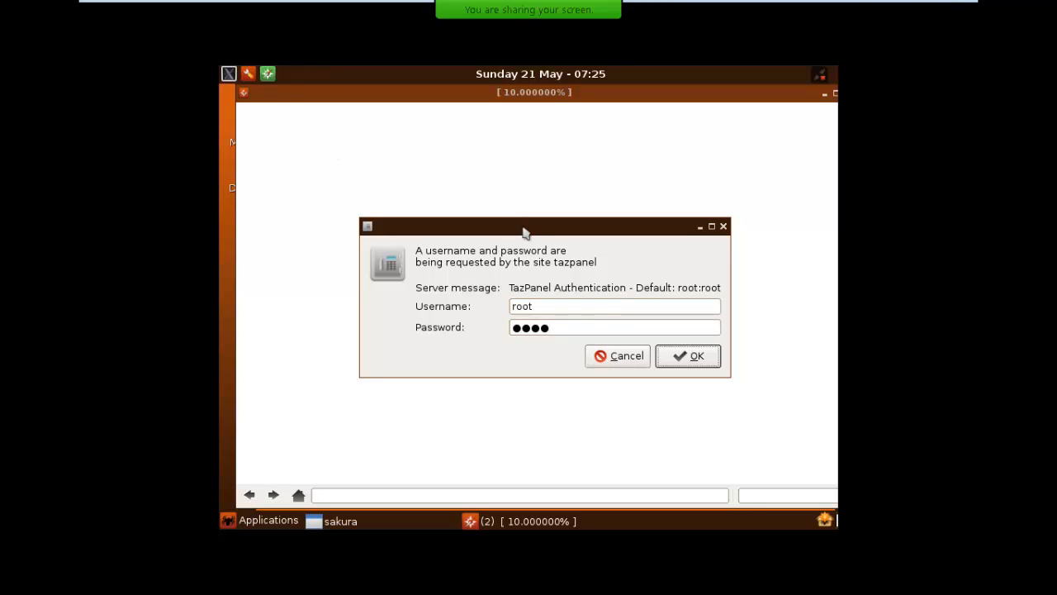
left_click(705, 358)
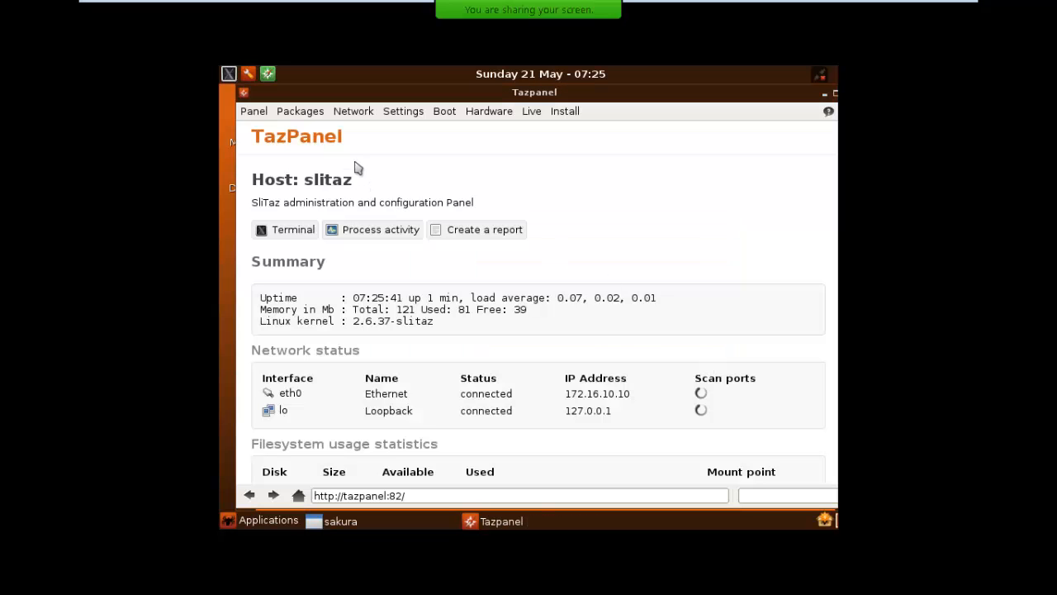
In the Ethernet connection settings, set the IP address to 172.16.1.10 and the gateway to 172.16.1.1, and activate the static configuration
mouse_move(356, 111)
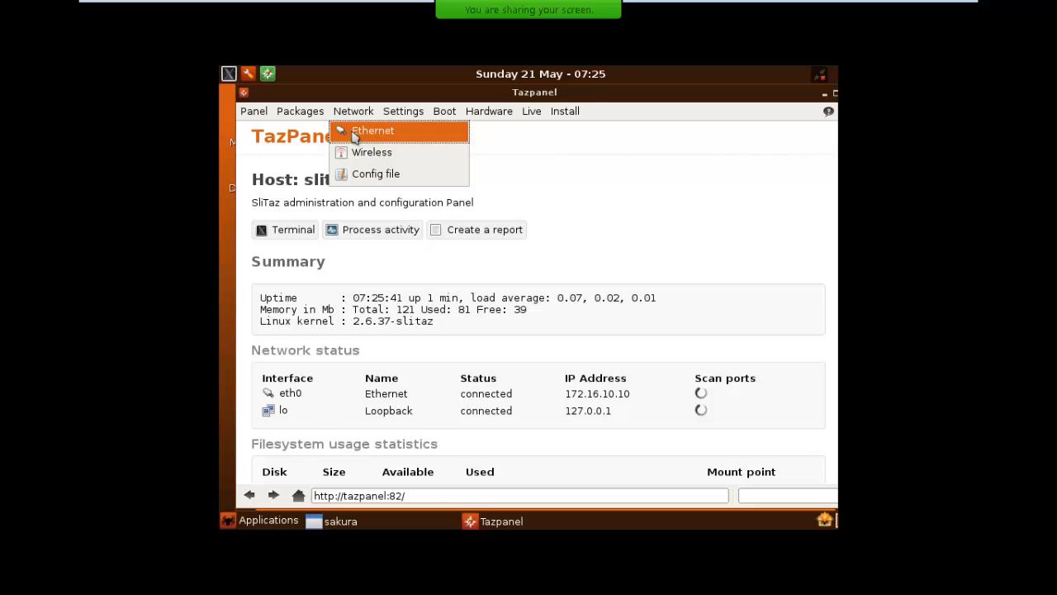
left_click(355, 138)
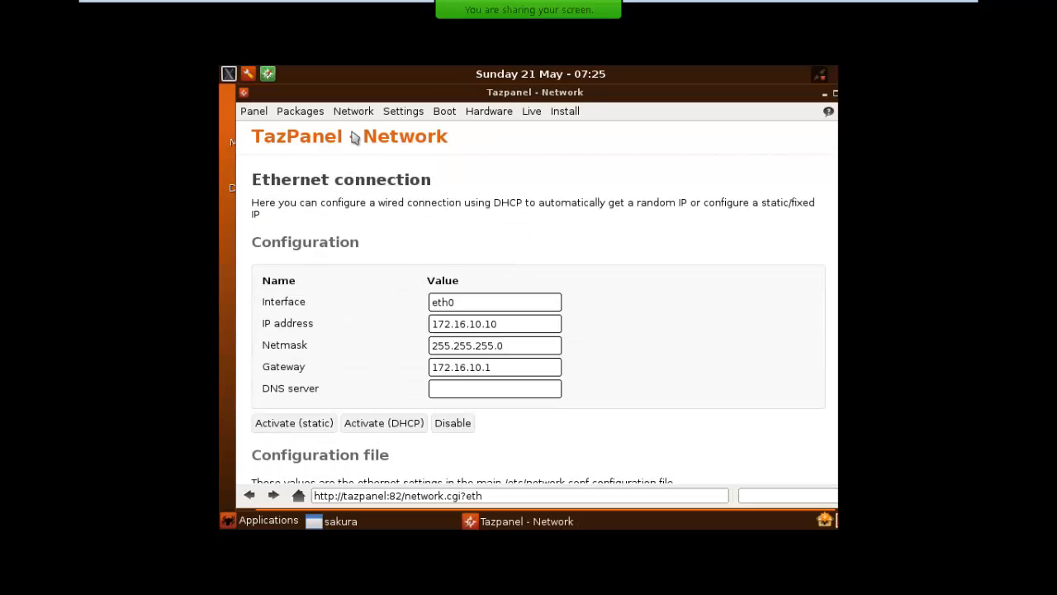
left_click(534, 320)
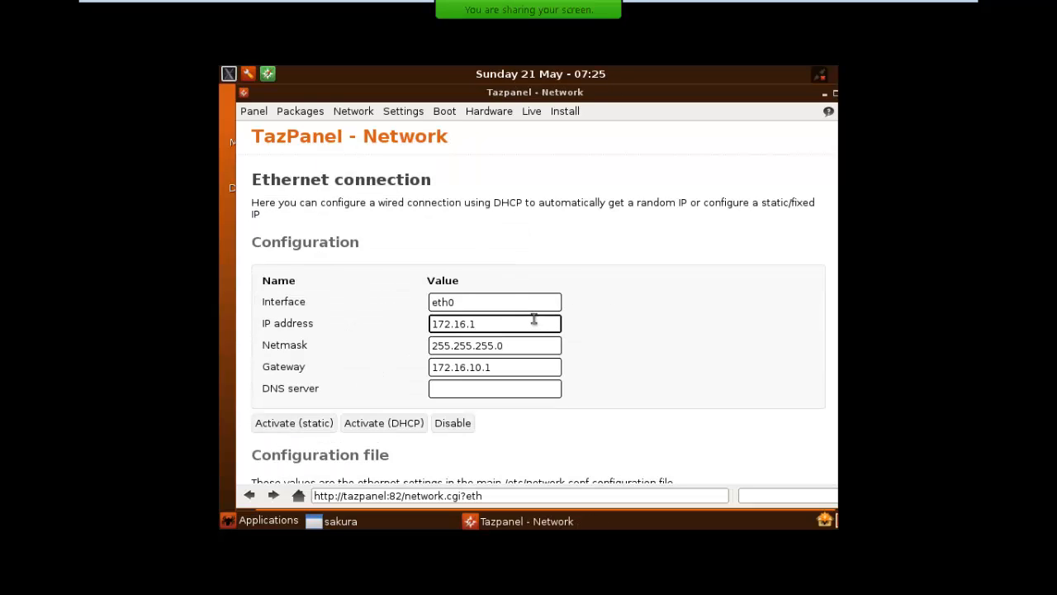
type("0")
key("Tab")
key("Tab")
scroll(534, 319, "down", 5)
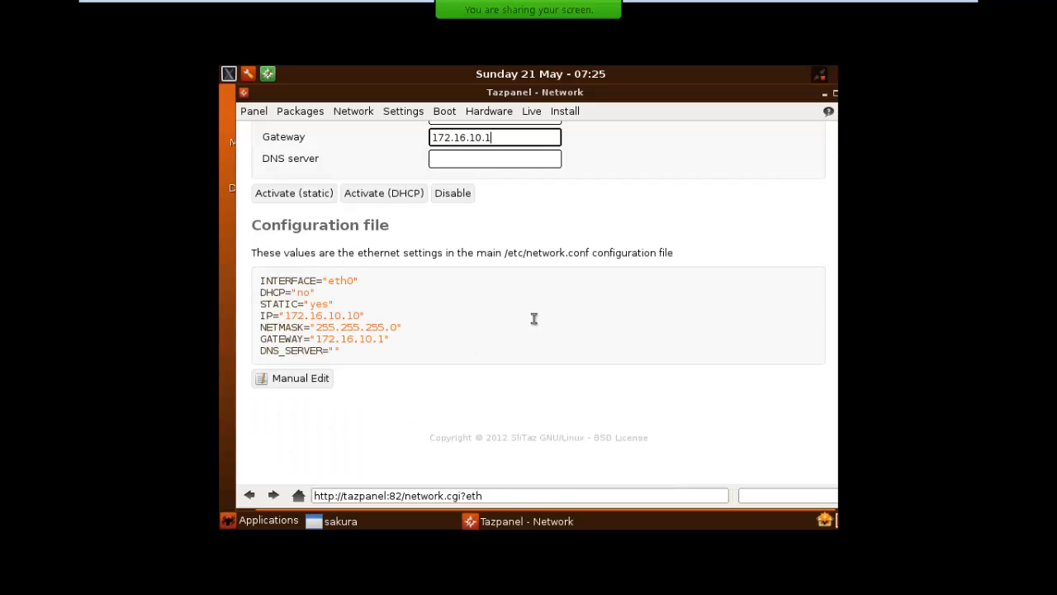
scroll(540, 213, "up", 2)
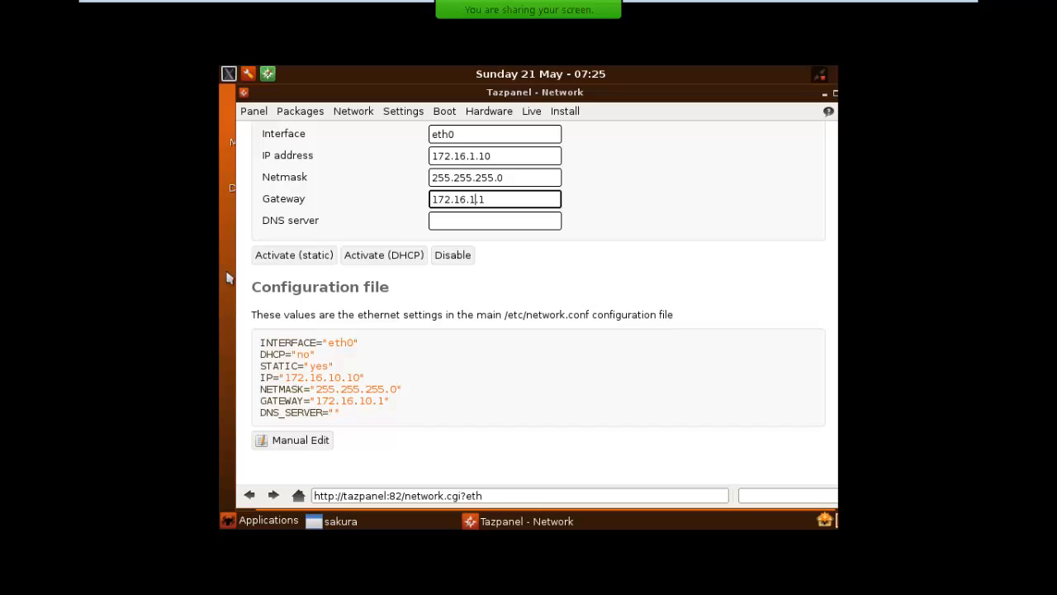
left_click(273, 256)
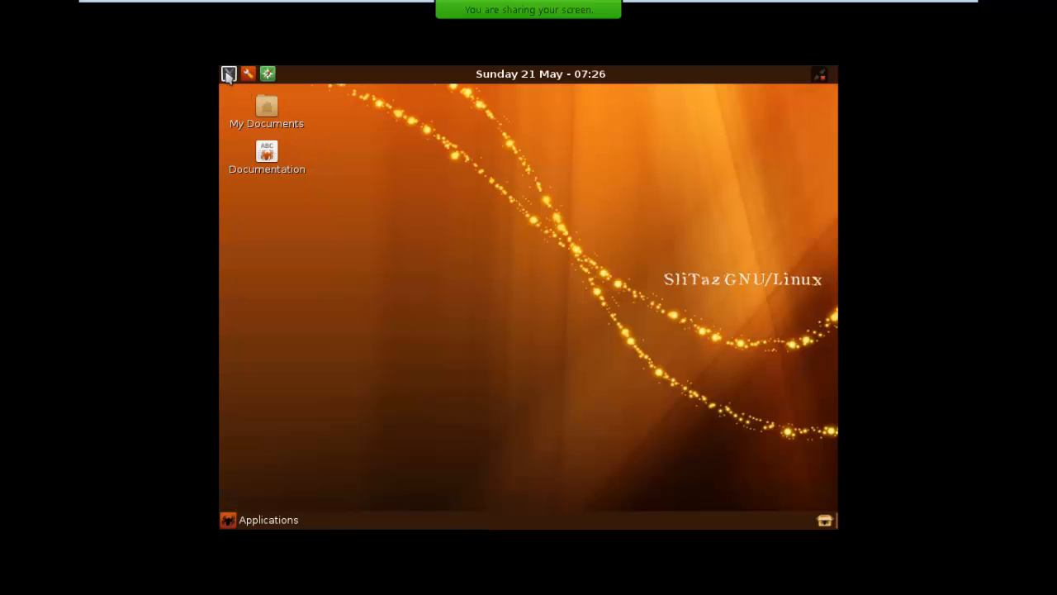
Open a terminal, run ifconfig and check the IP address of eth0
left_click(228, 73)
type("ifconfig")
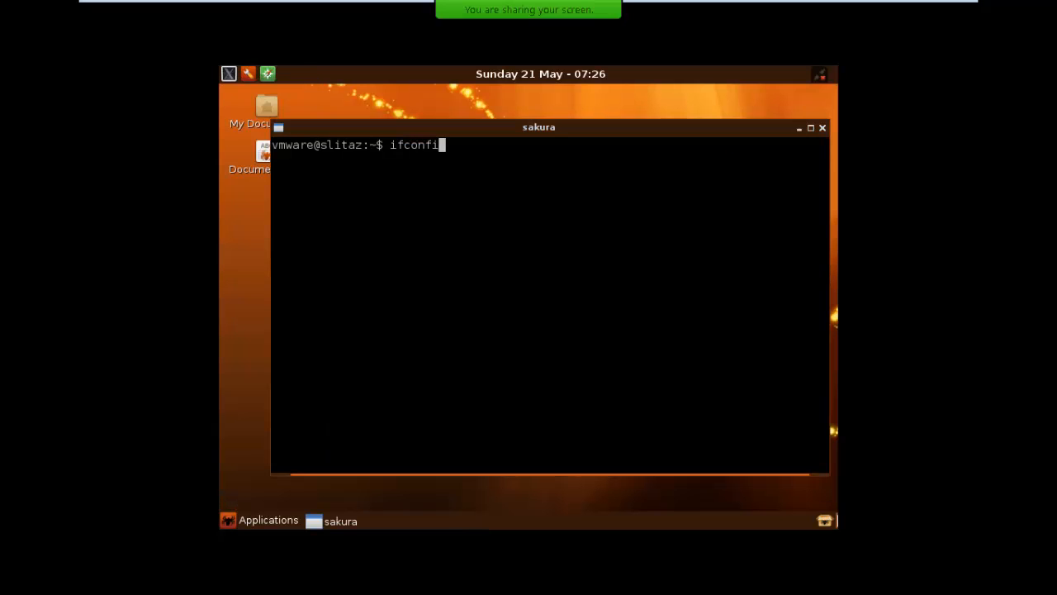
key("Return")
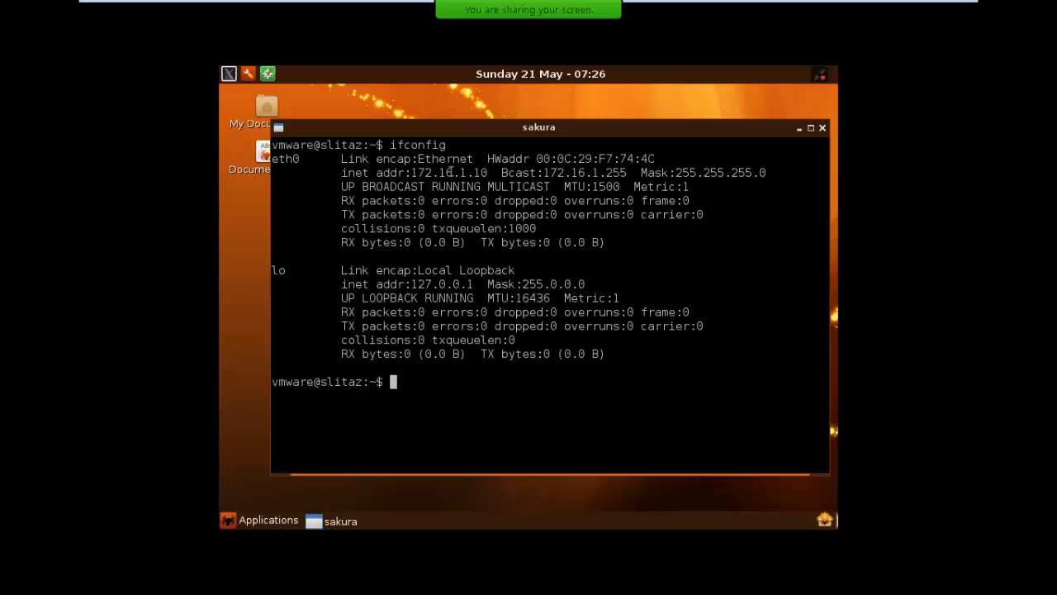
left_click_drag(446, 173, 493, 173)
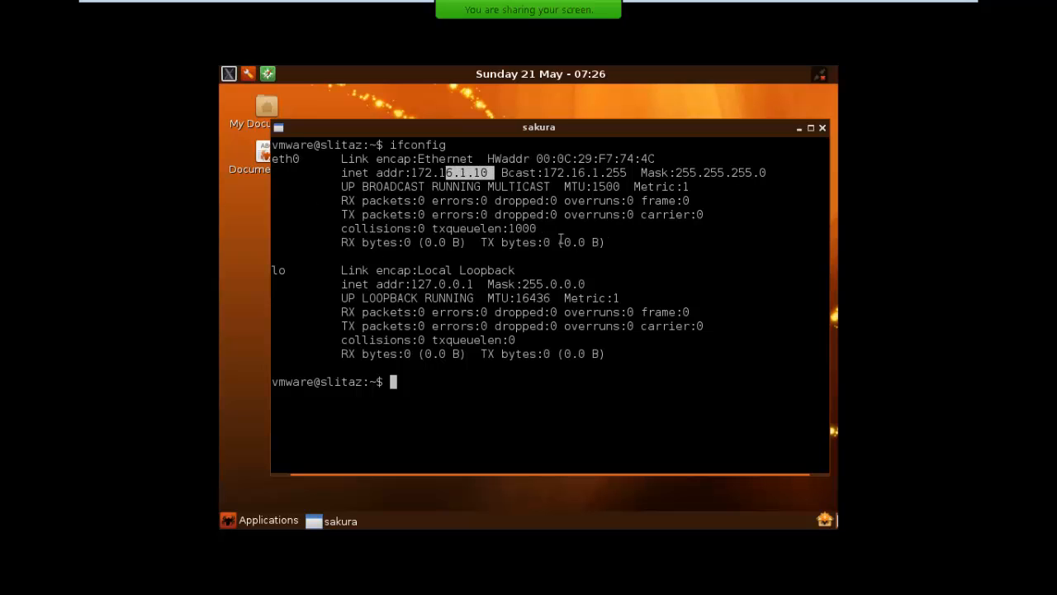
Switch to the Paint network diagram and change the label of the square above the gateway to 172.16.1.10/14
key("ctrl+alt")
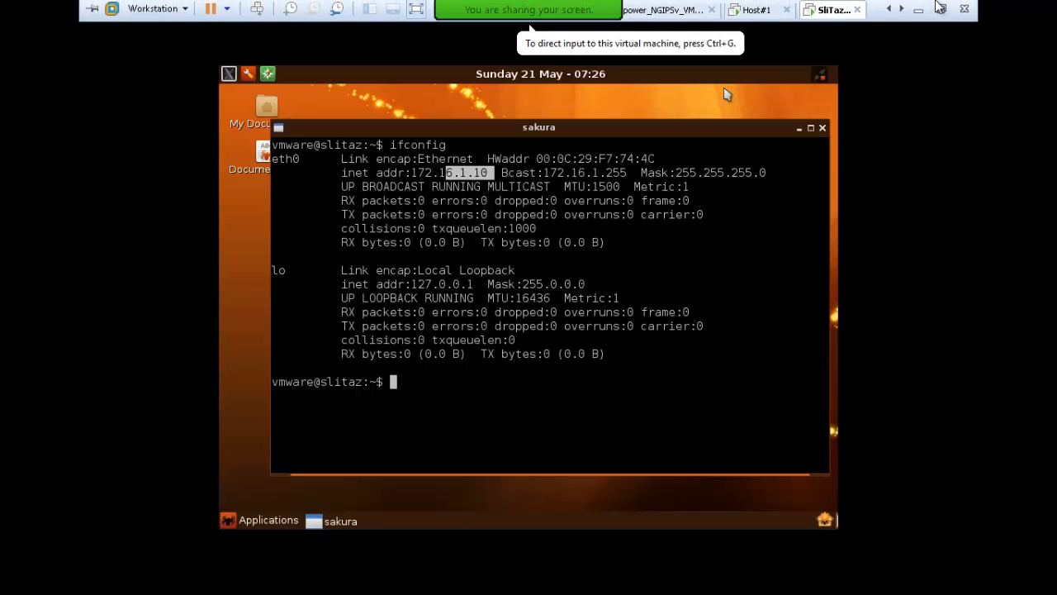
left_click(938, 10)
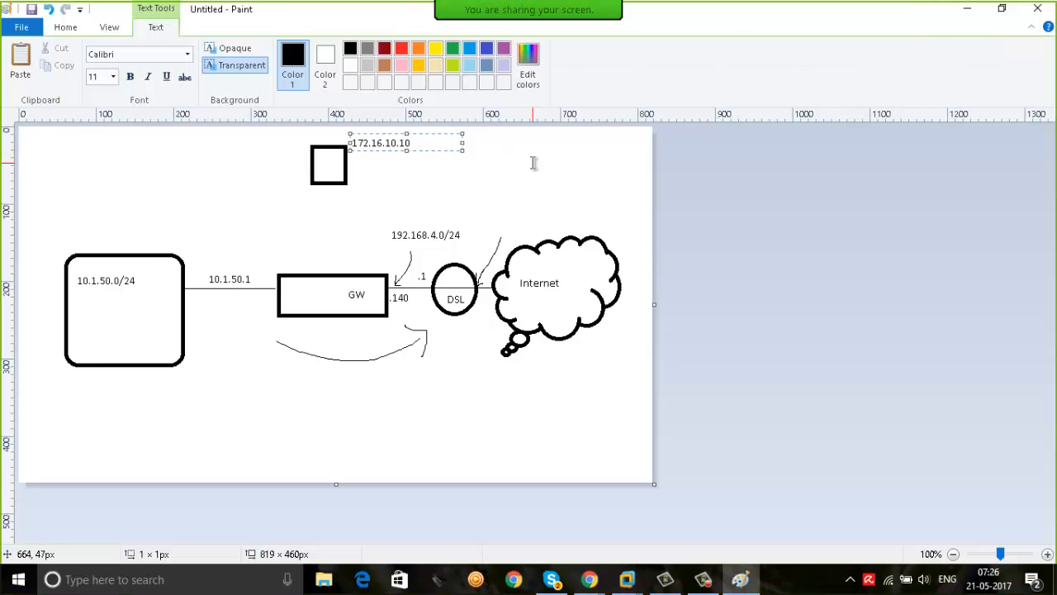
key("shift+Left")
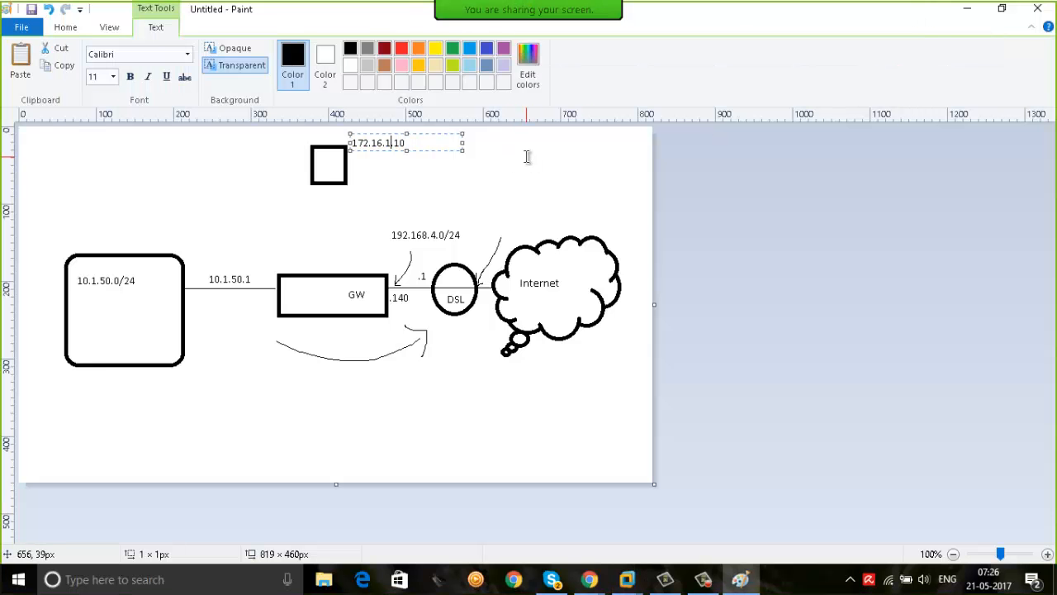
key("End")
type("/14")
left_click(410, 178)
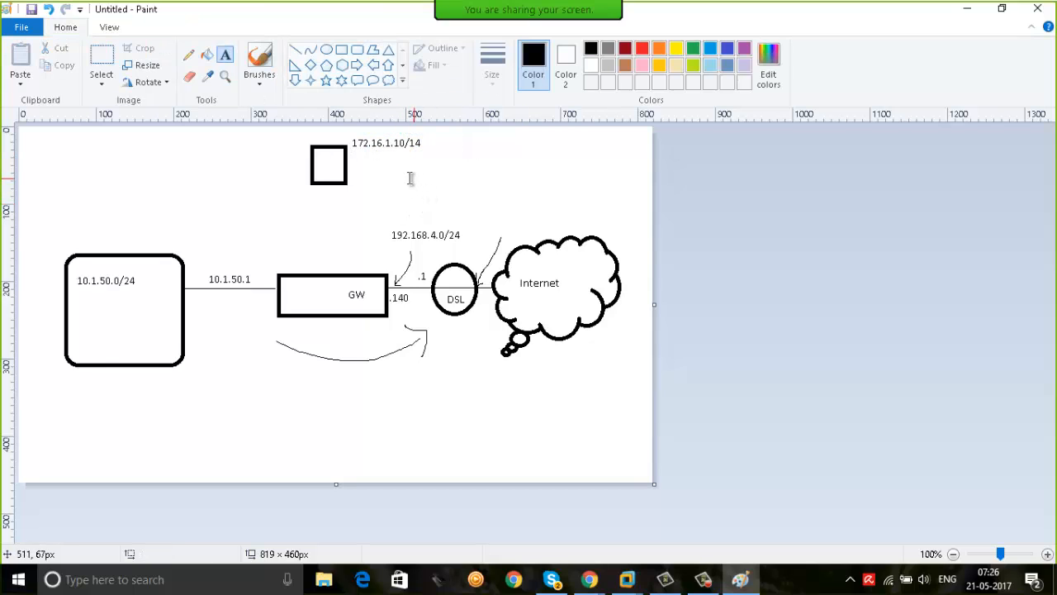
Undo the square's label and add a new label reading 172.16.1.10/24 beside the square
key("ctrl+z")
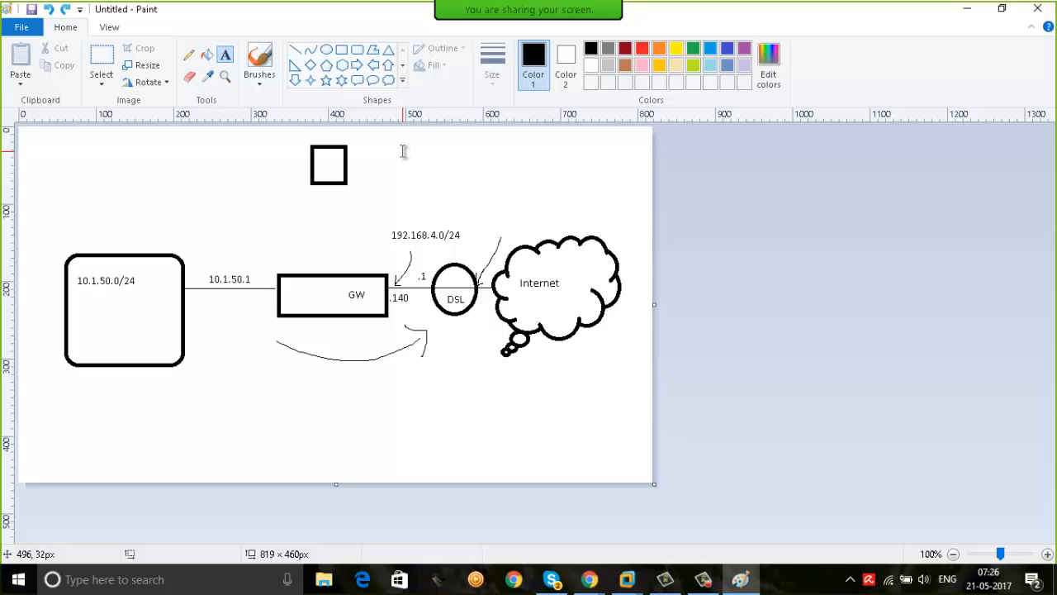
left_click(354, 147)
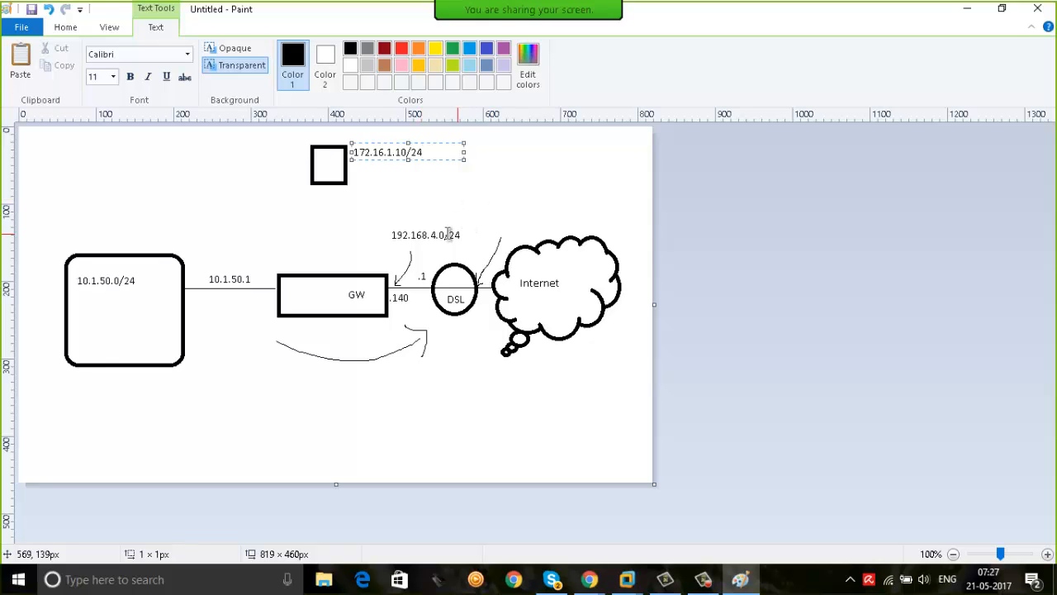
left_click(456, 208)
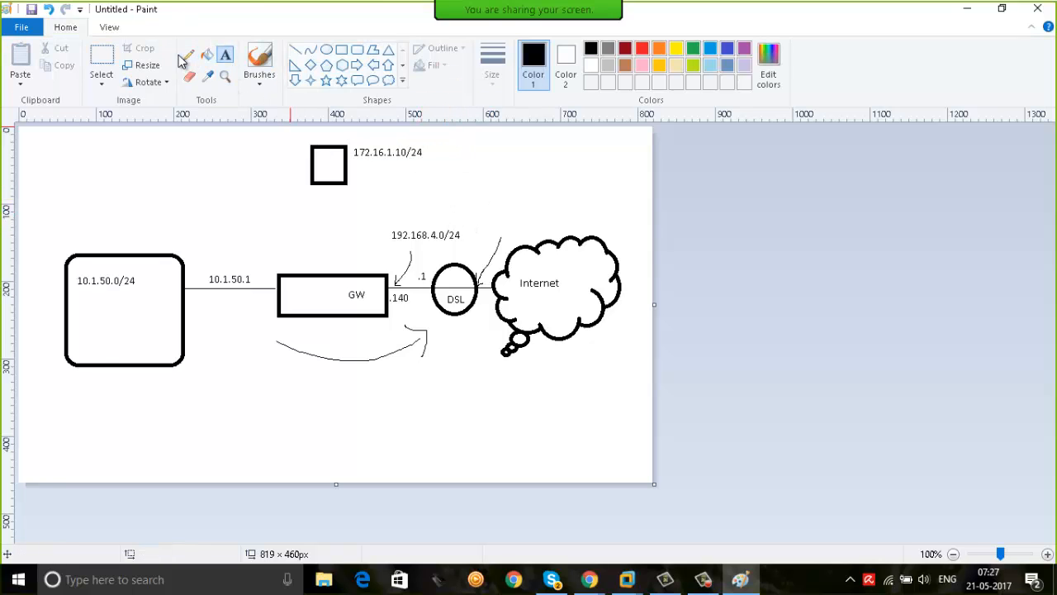
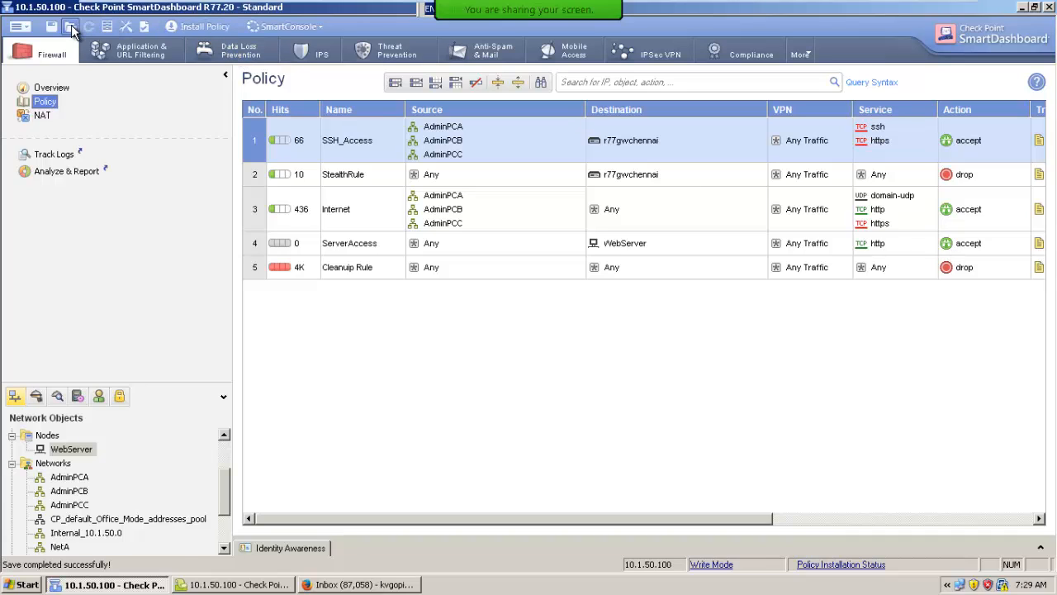
Switch to SmartDashboard, save the policy and install it on the r77gwchennai gateway
left_click(51, 26)
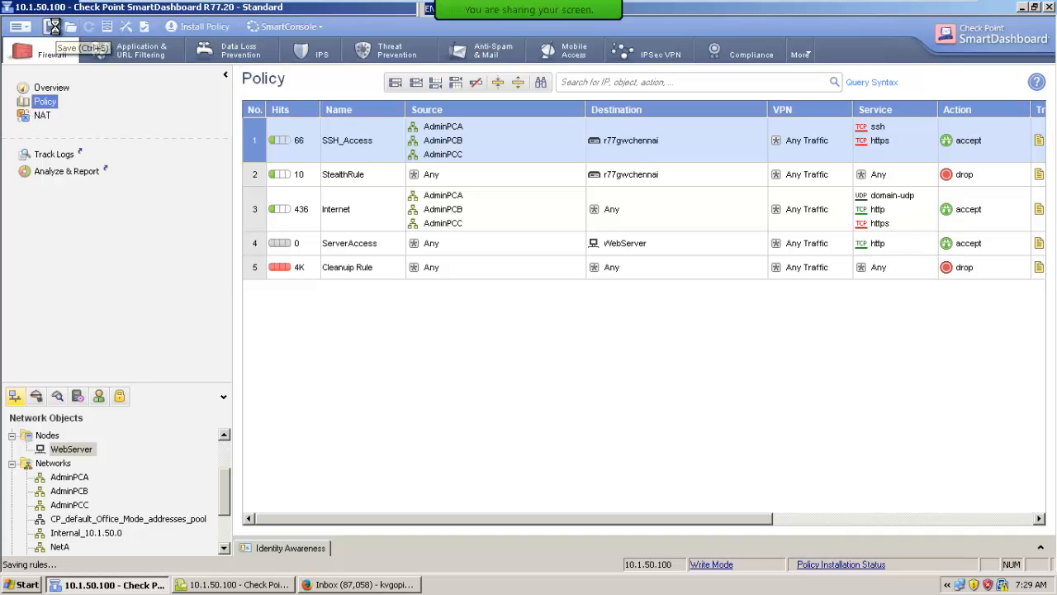
left_click(209, 29)
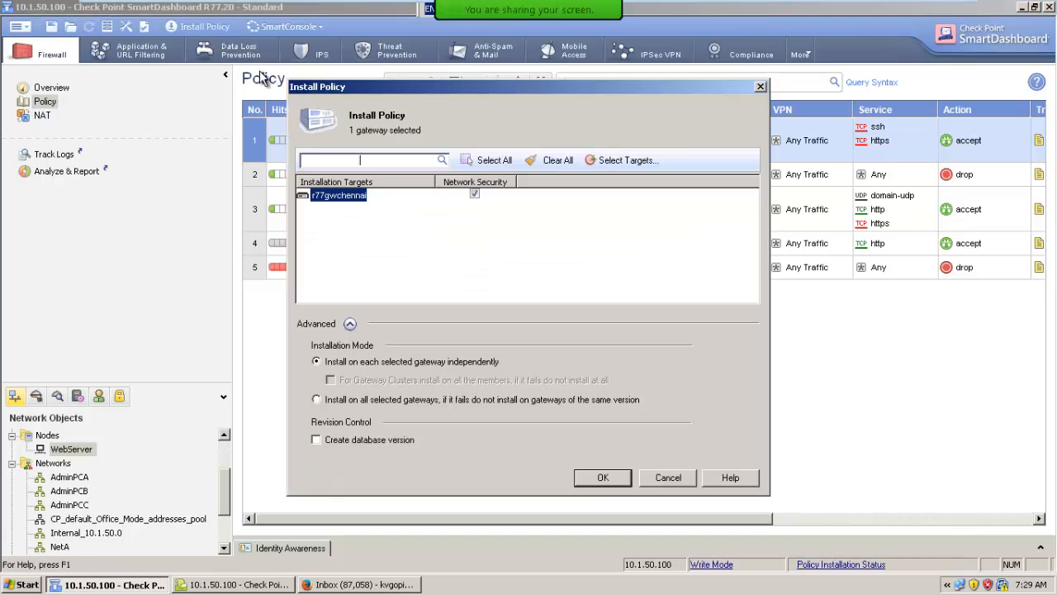
left_click(602, 476)
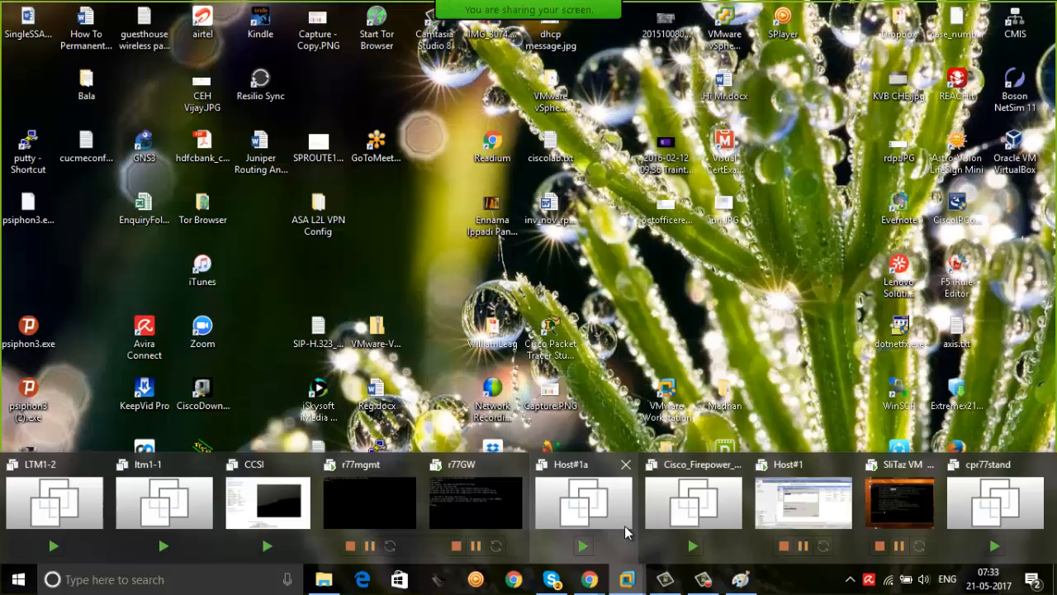
left_click(809, 507)
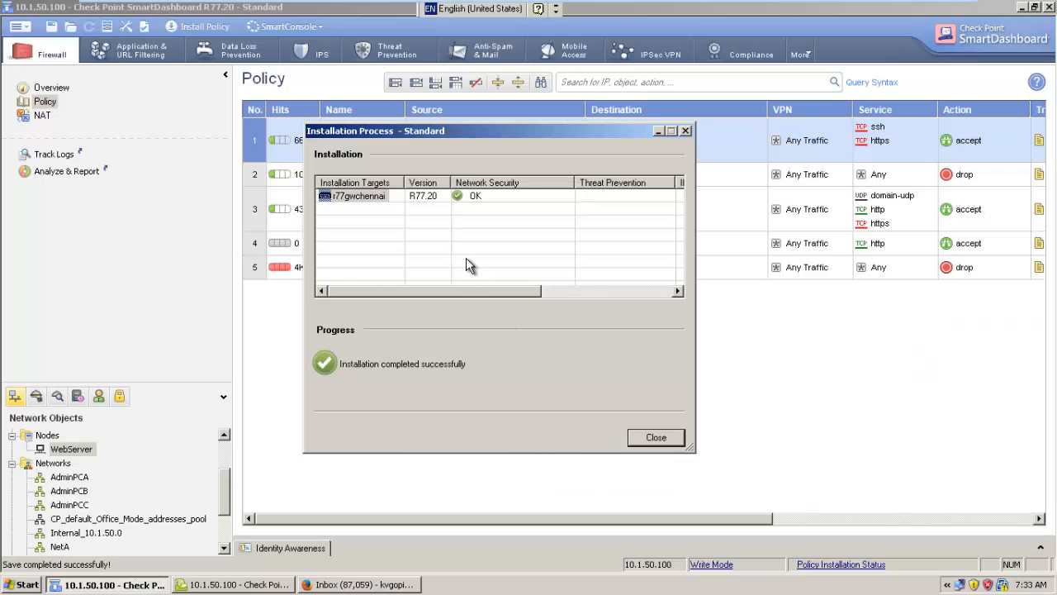
left_click(651, 439)
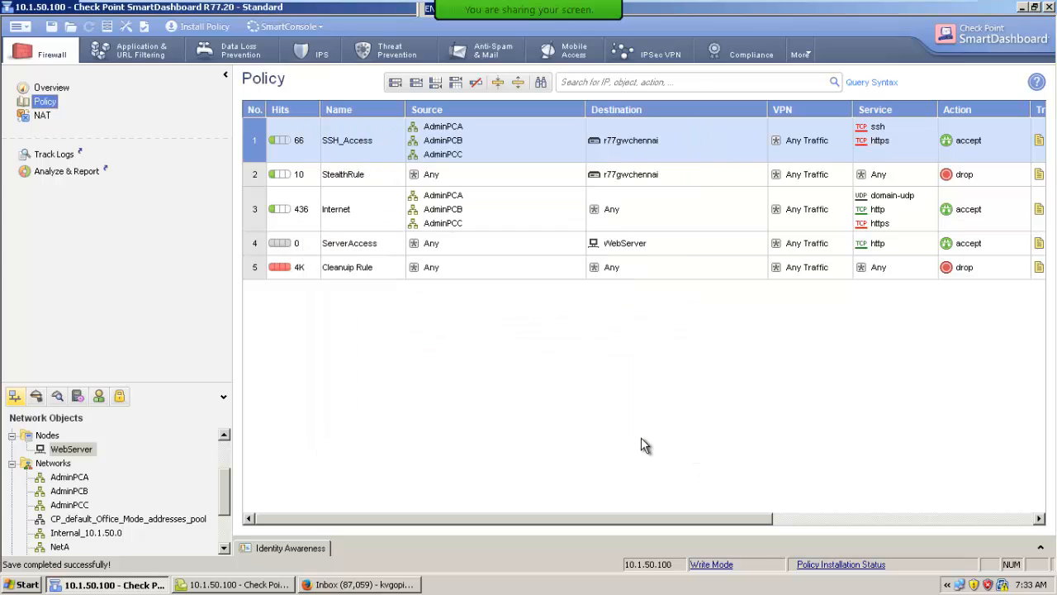
Review the NAT rules and the firewall policy rules, and minimize the virtual machine window
left_click(39, 116)
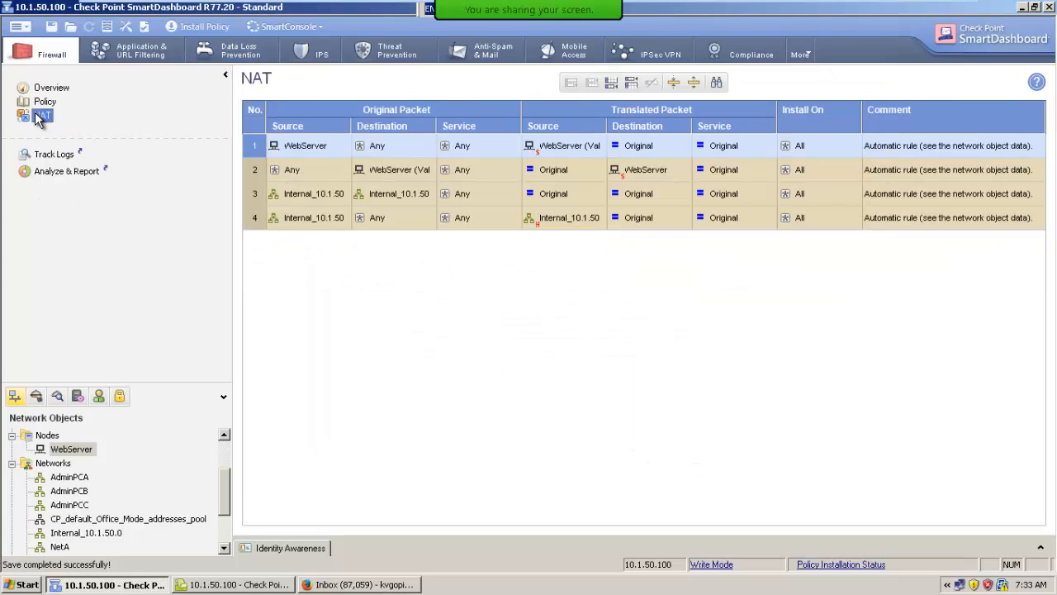
left_click(43, 102)
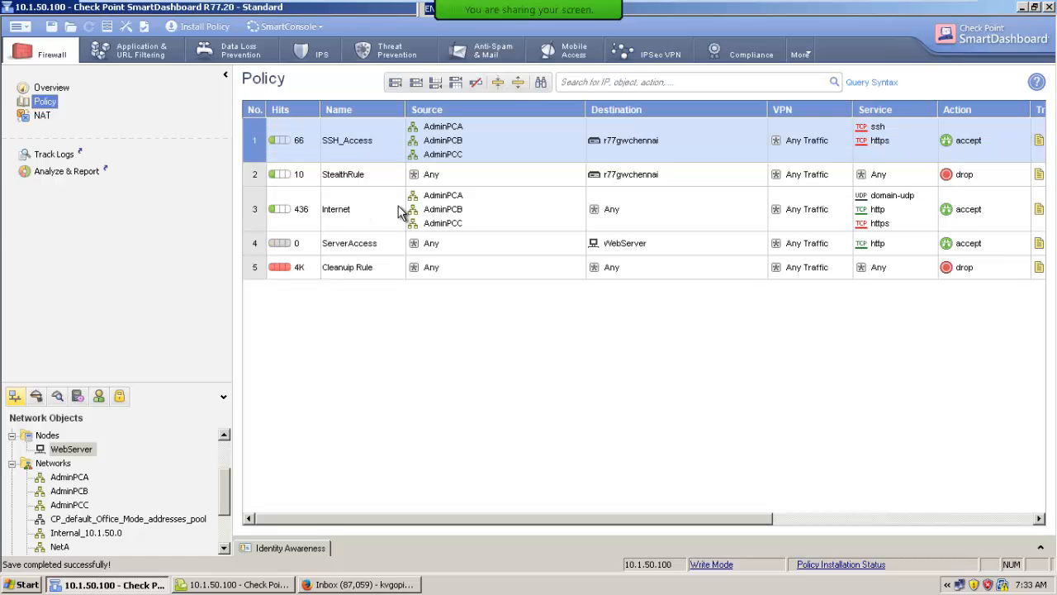
mouse_move(850, 2)
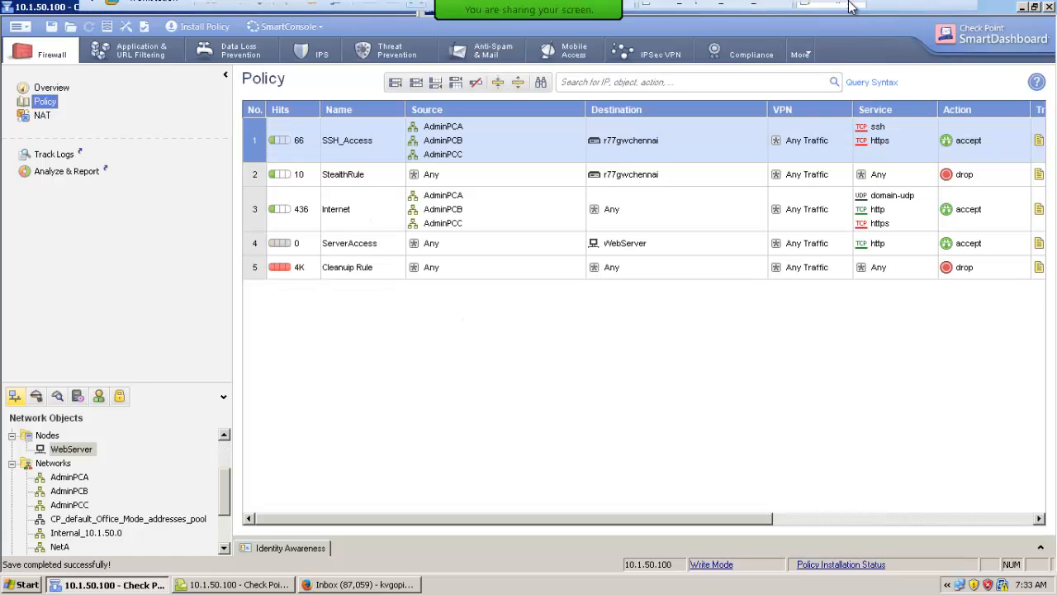
left_click(915, 12)
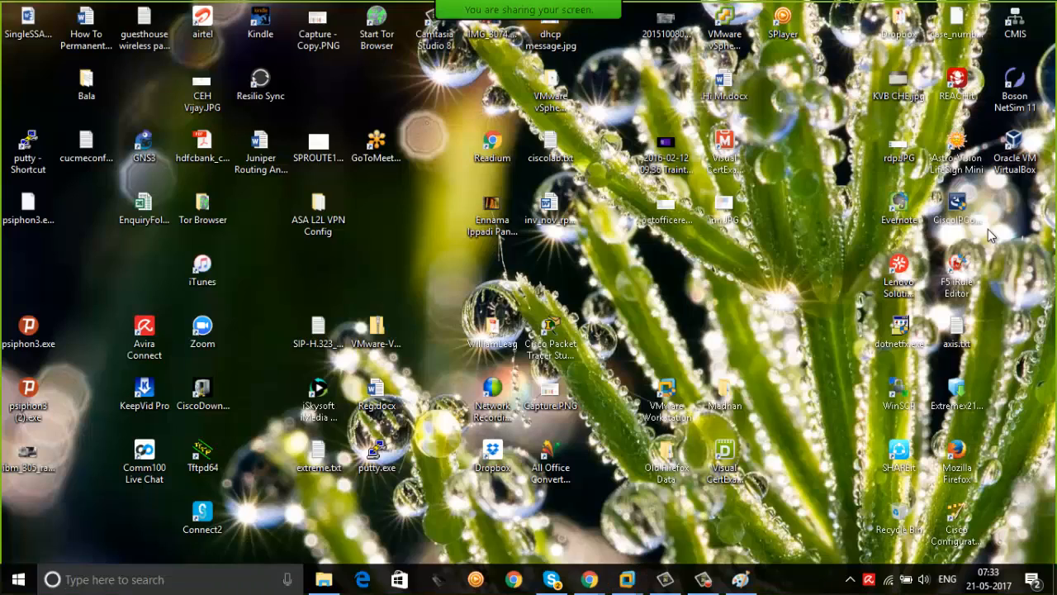
In the Paint network diagram, draw a red square of about 50 × 50 px below the gateway–DSL link and connect it with a red line
left_click(741, 579)
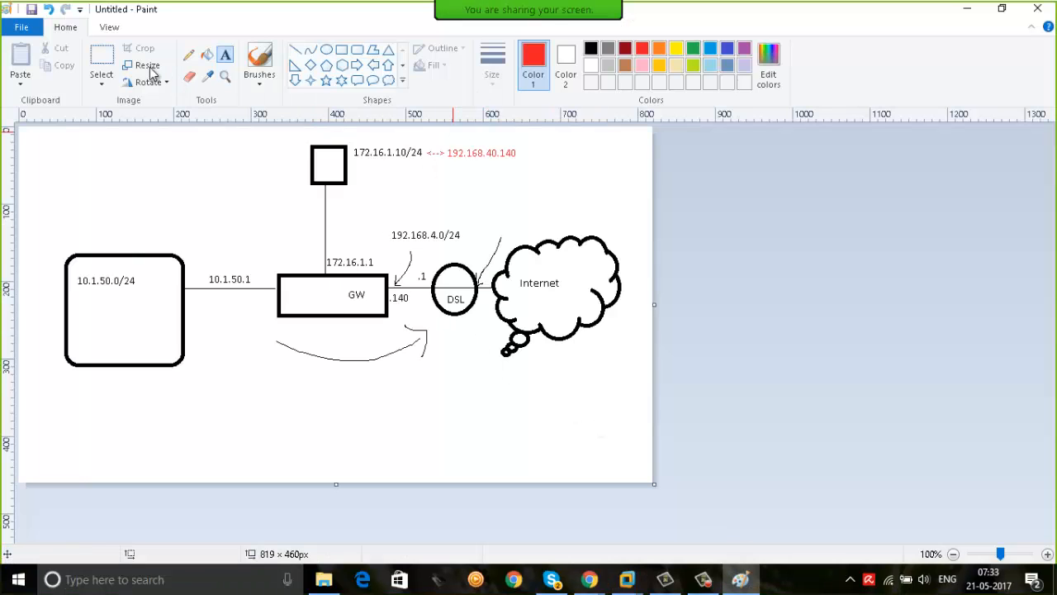
left_click(344, 52)
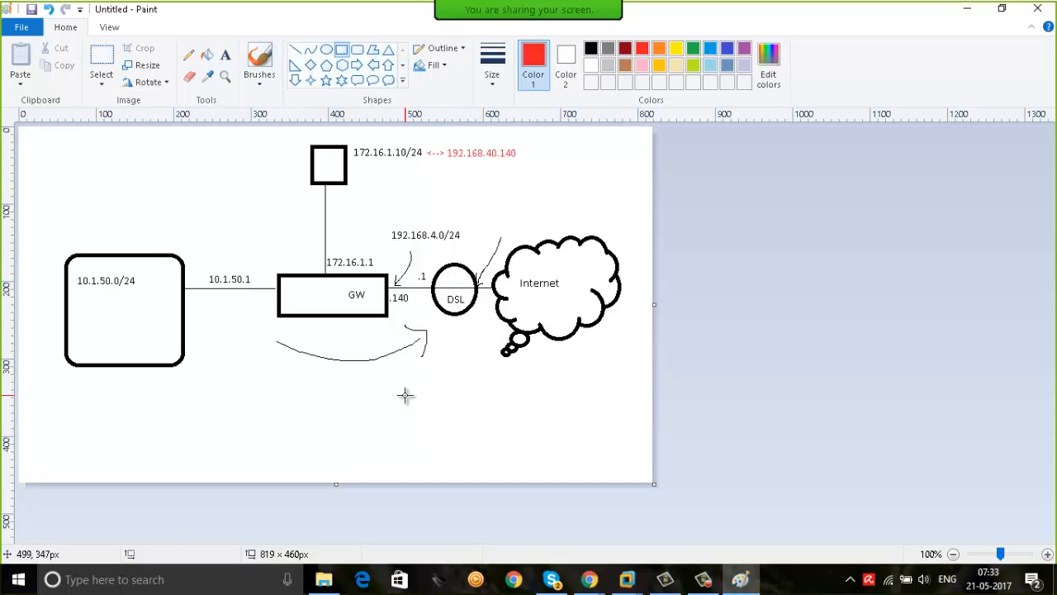
left_click_drag(404, 394, 445, 435)
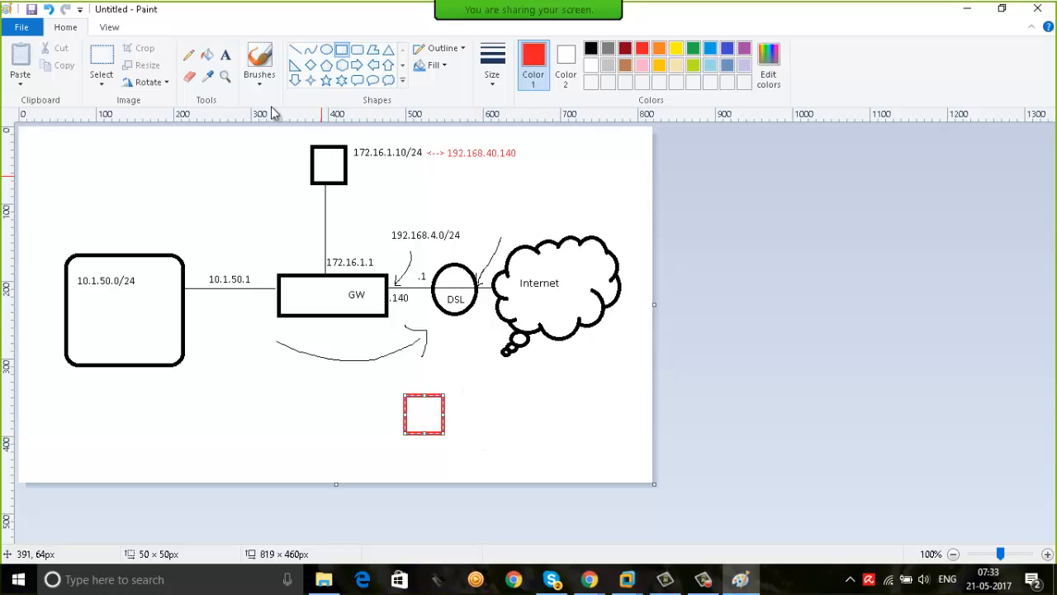
left_click(188, 55)
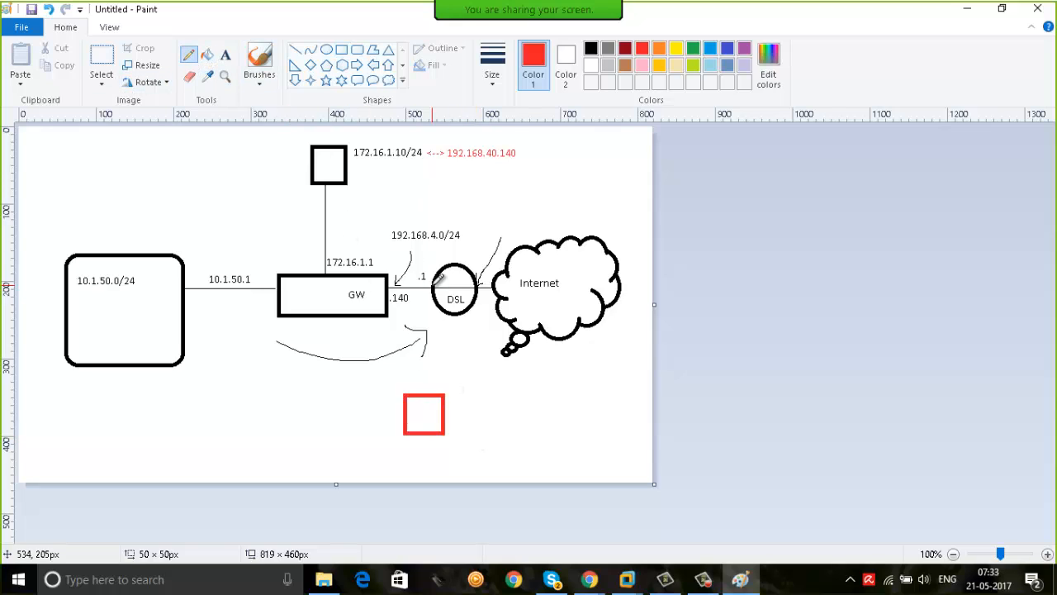
left_click_drag(416, 289, 423, 394)
Label the red square below it with two red text lines, 192.168.4.199/24 and 192.168.4.1
left_click(224, 54)
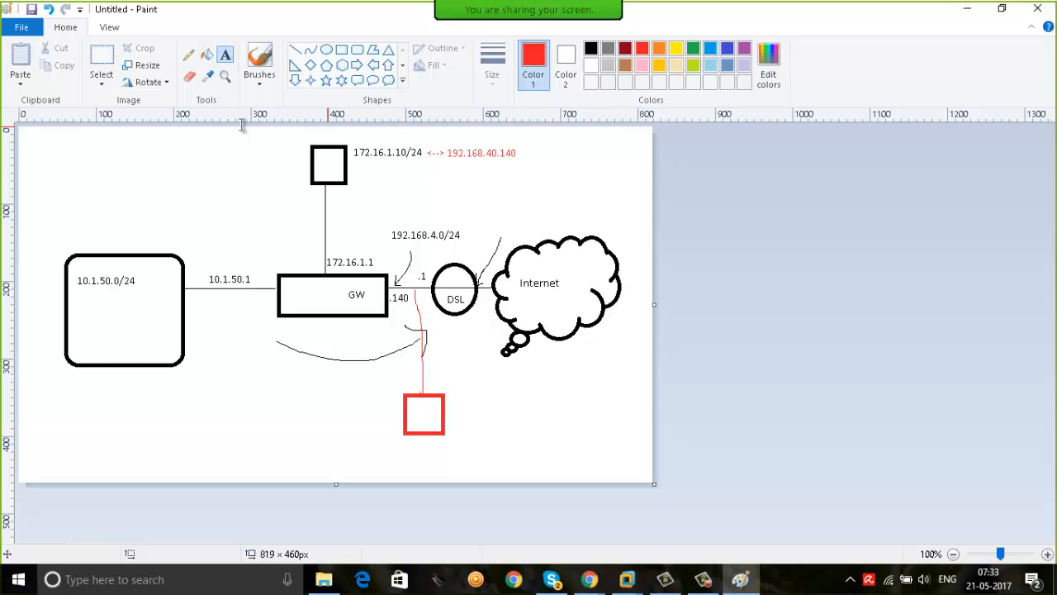
left_click(384, 444)
type("192")
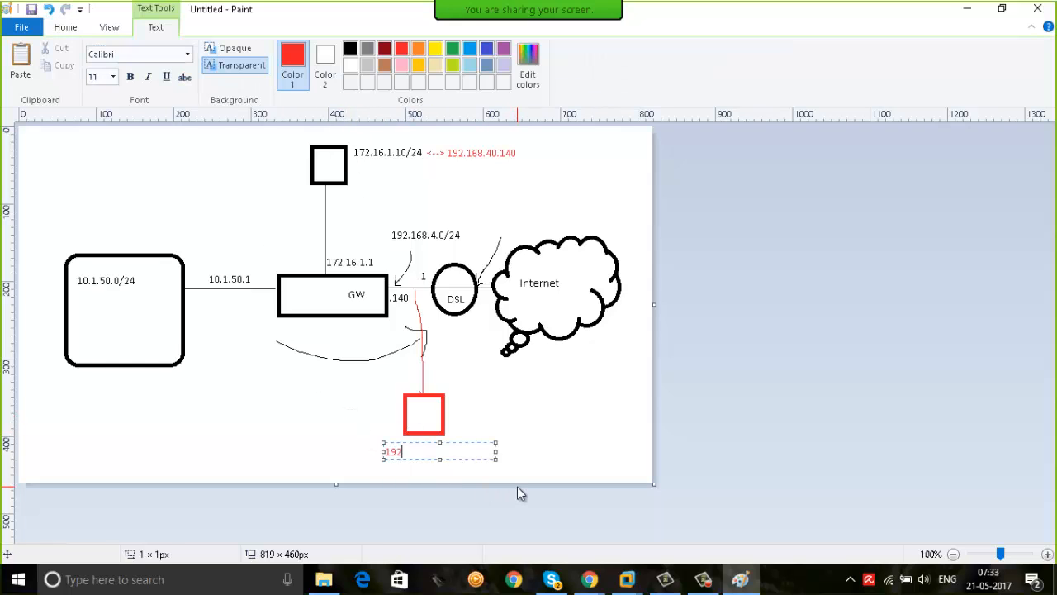
type(".168.4.199/24")
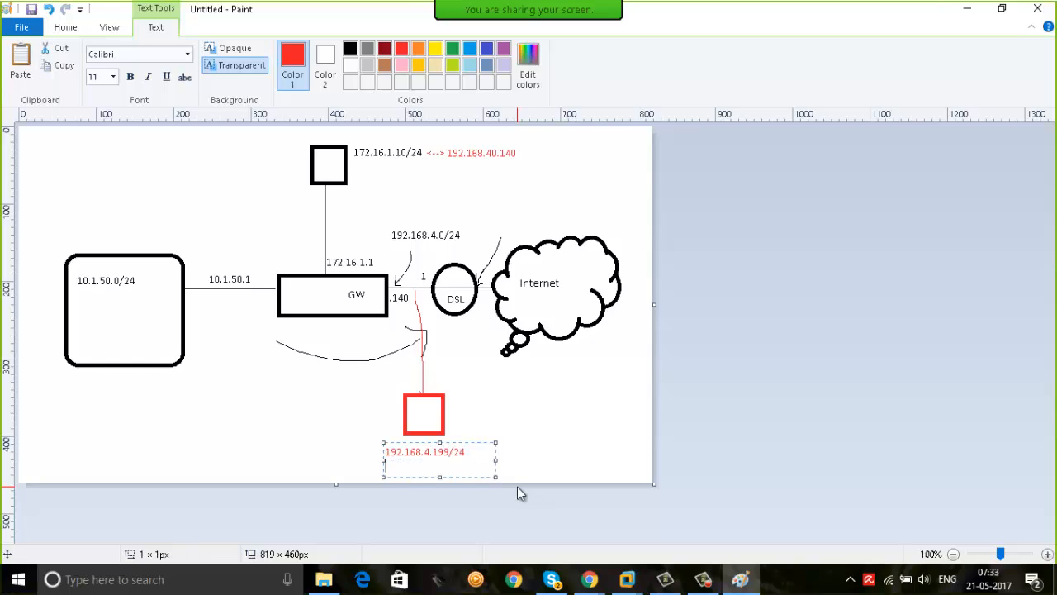
key("Return")
type("192.168.4.1")
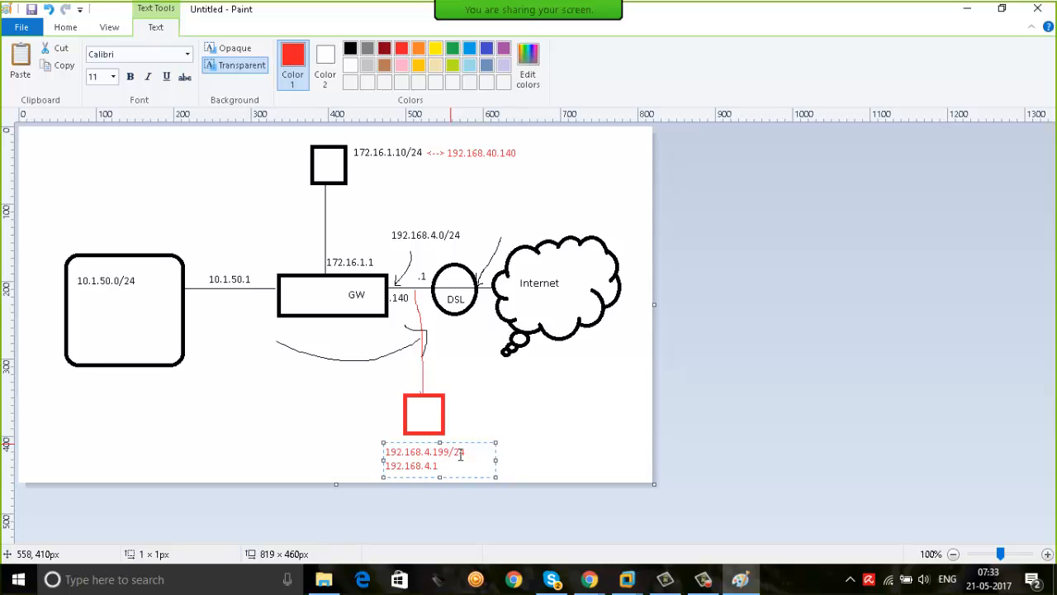
left_click(163, 148)
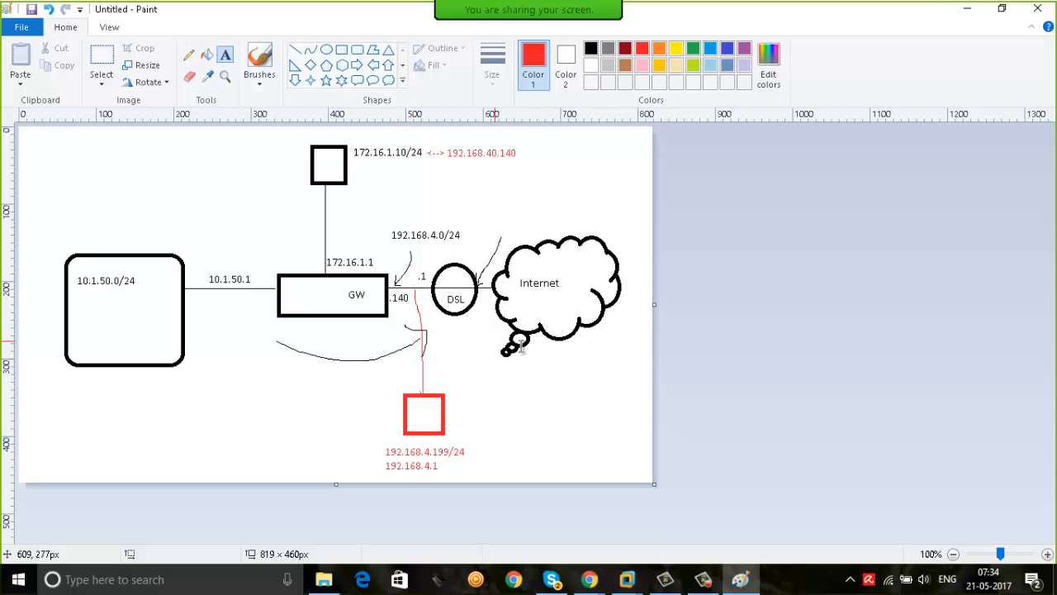
Find Command Prompt on the physical Windows machine and run it as administrator
key("super")
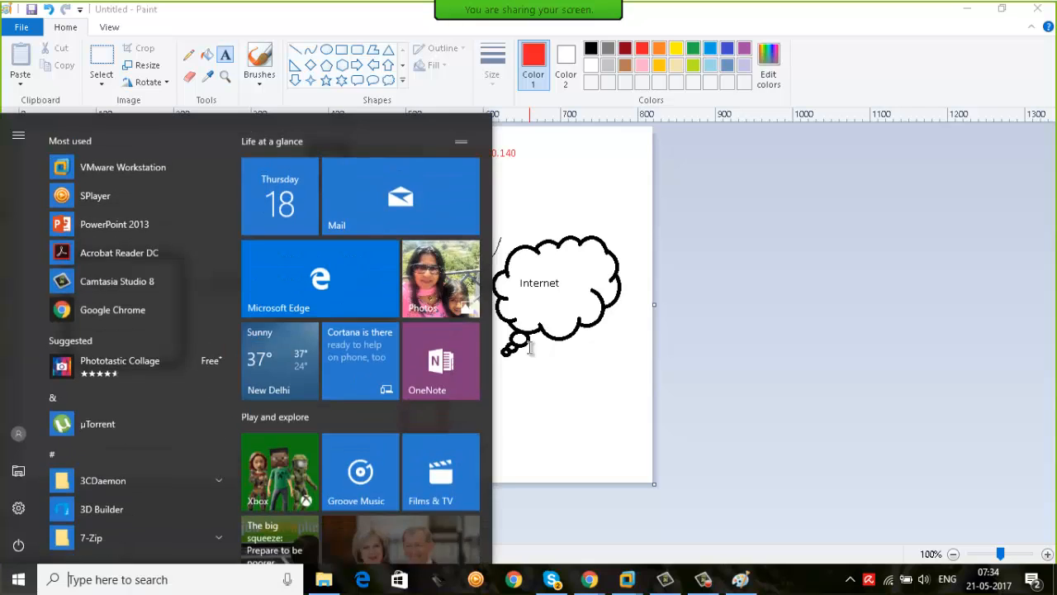
type("cmd")
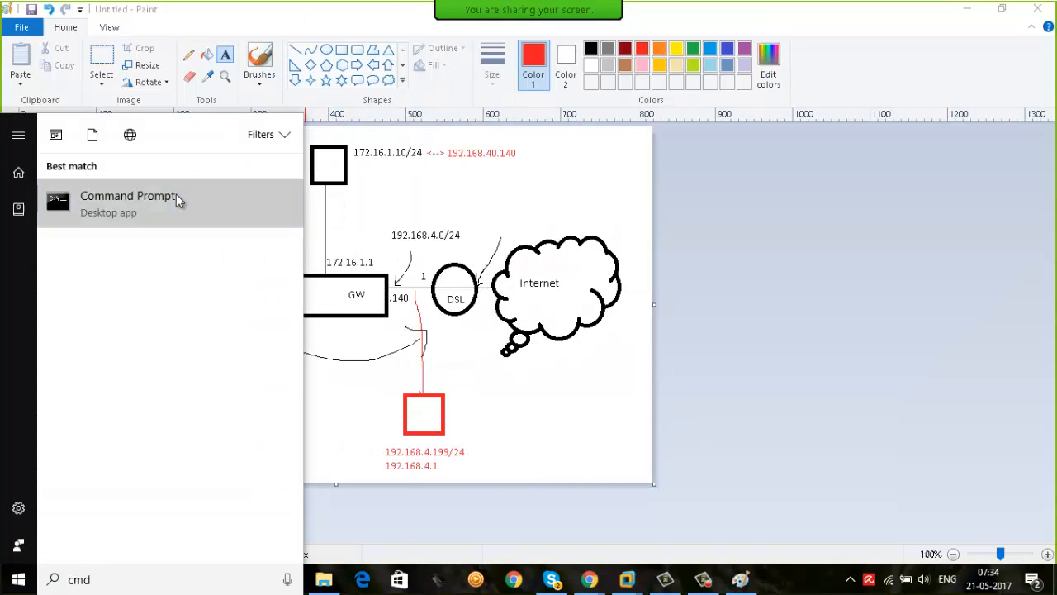
right_click(178, 199)
left_click(199, 212)
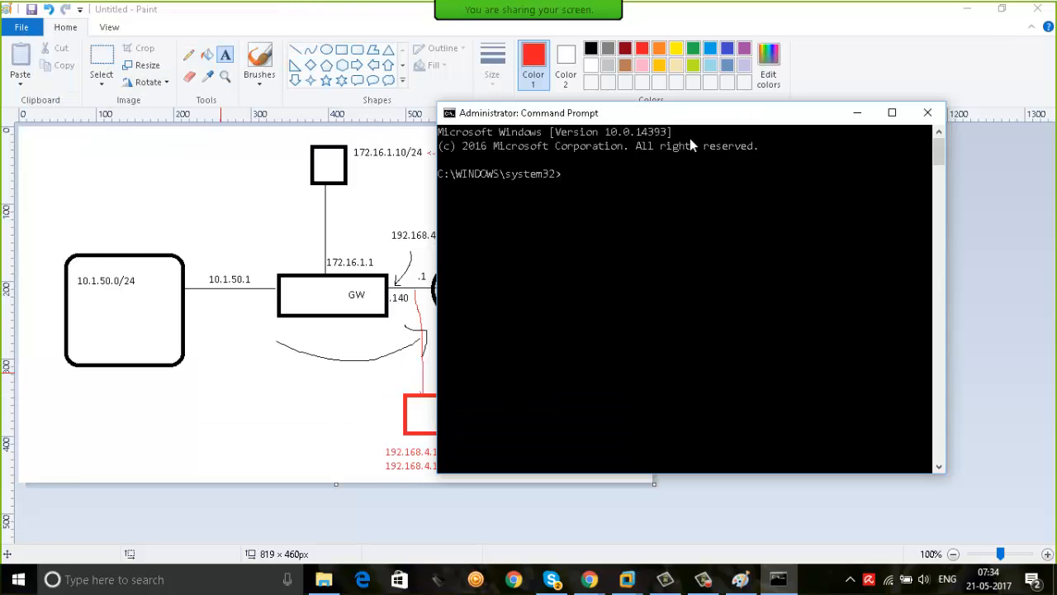
Add a route to 192.168.40.0 with mask 255.255.255.0 through gateway 192.168.4.140
type("route add")
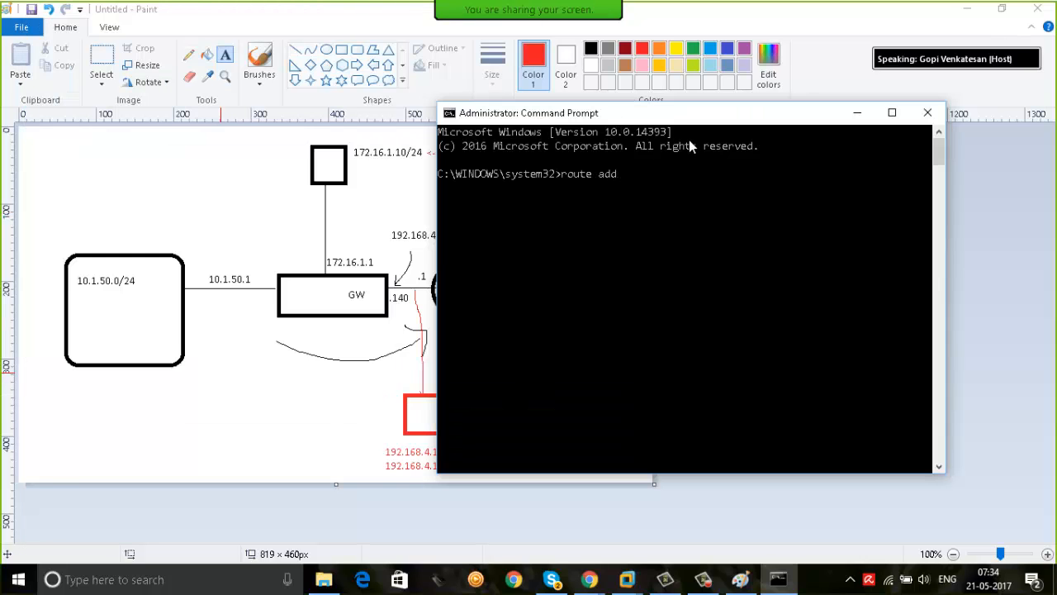
type(" 192.168.40.0 mask 255.")
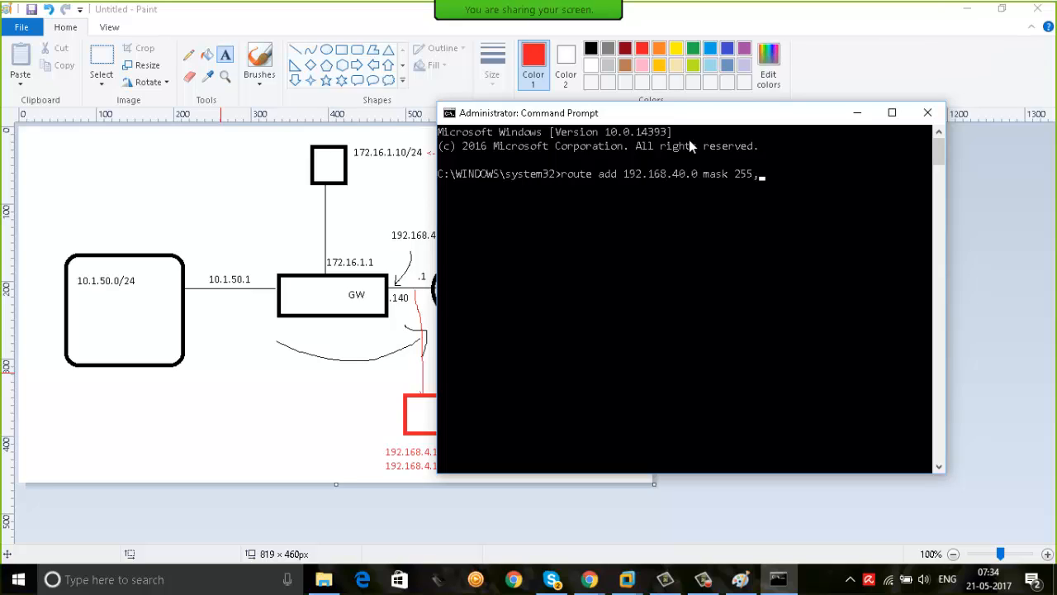
type("255.255.0 192.168.4.140")
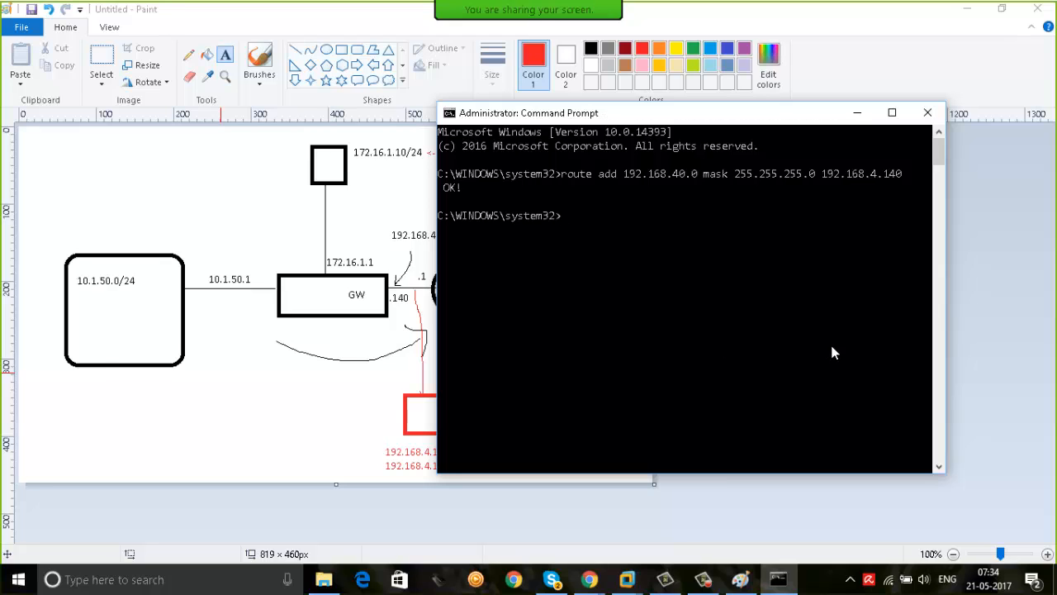
left_click(301, 398)
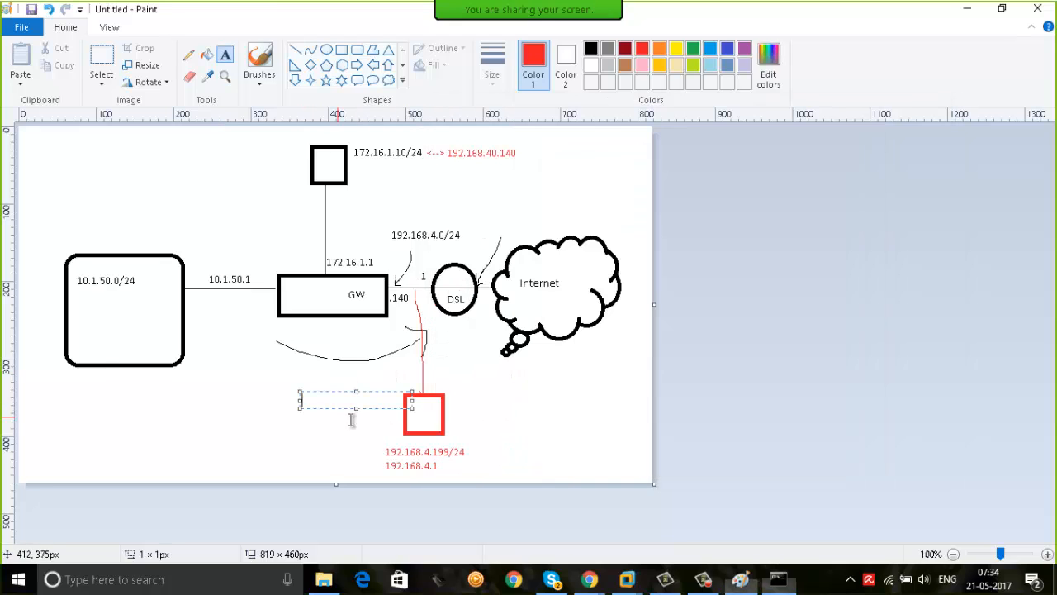
left_click(449, 436)
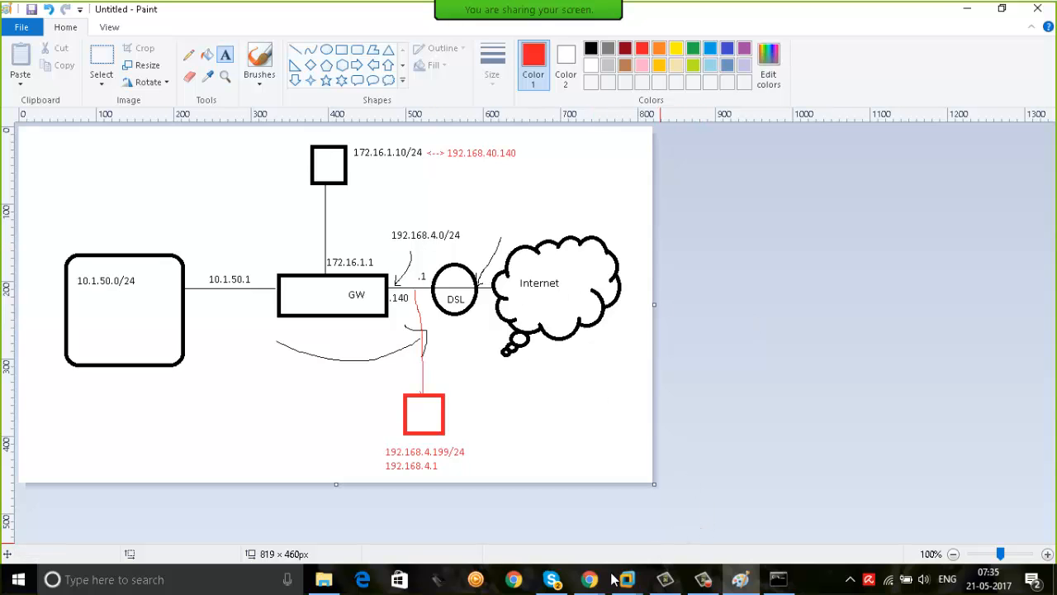
Switch to Chrome and browse to 192.168.40.140 in a new tab to test access to the web server
mouse_move(591, 580)
left_click(496, 487)
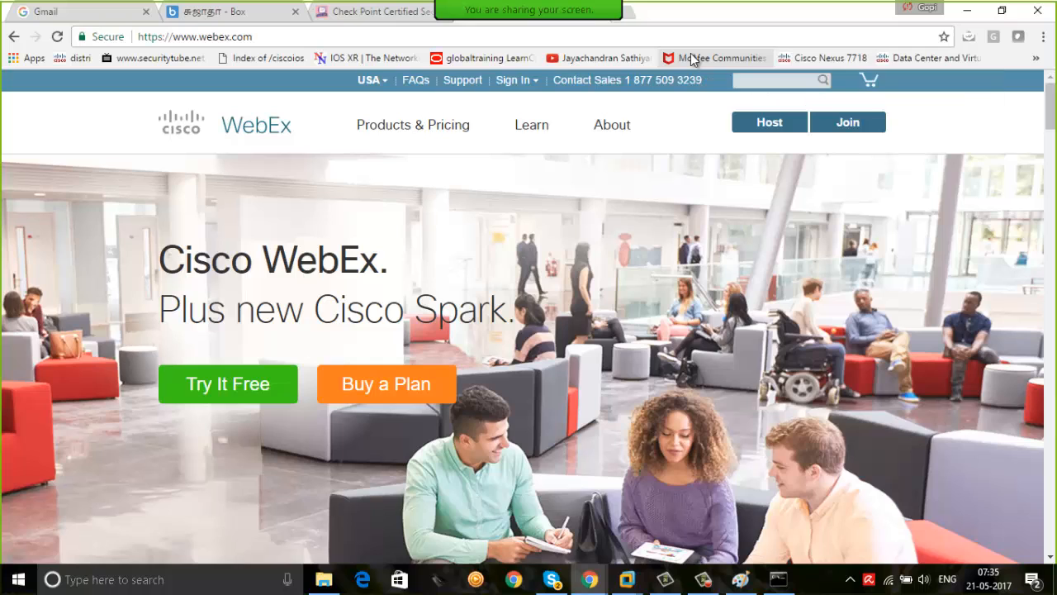
key("ctrl+t")
type("19")
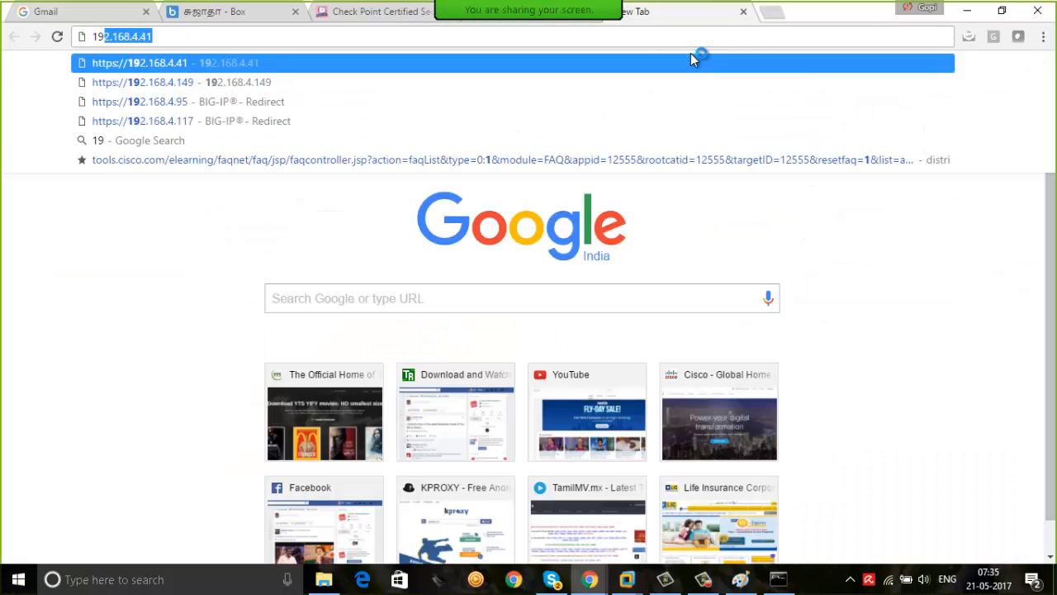
type("2.168.40.140")
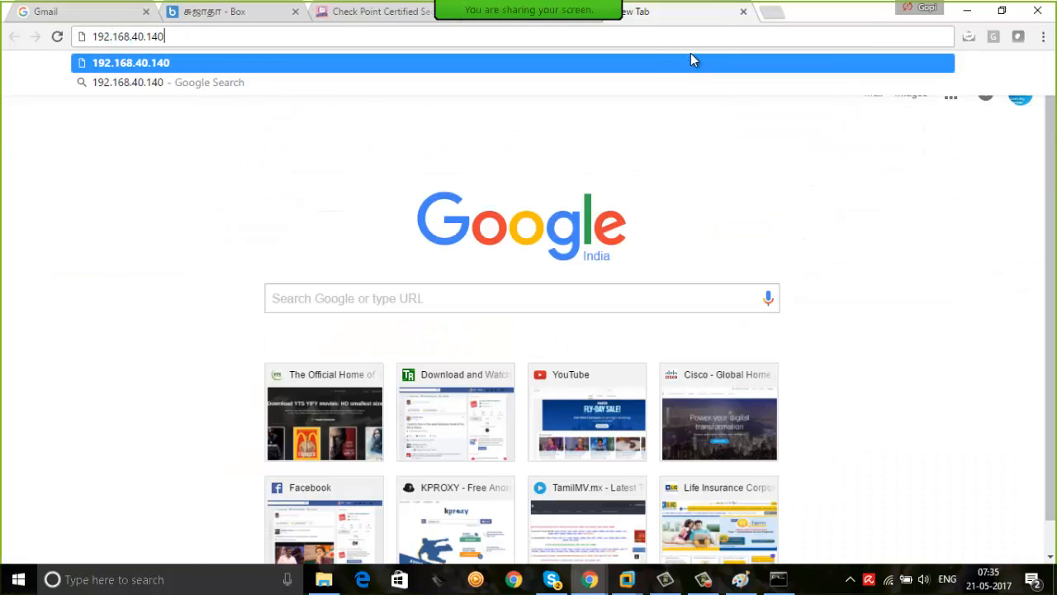
key("Return")
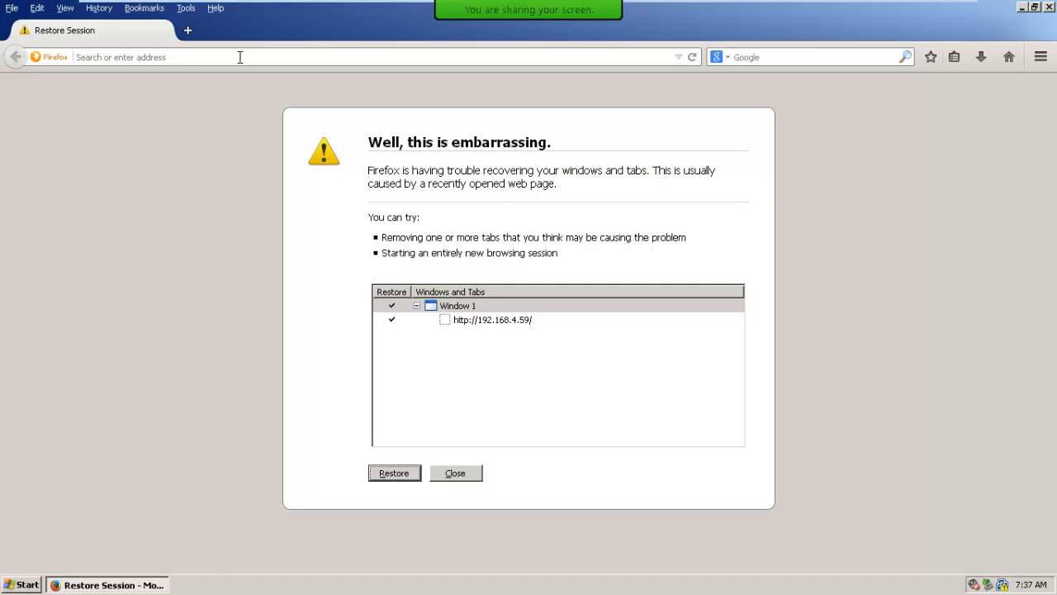
In the virtual machine's Firefox, browse to 192.168.40.140 and highlight the address to check the web server through its translated IP
left_click(255, 57)
type("192.168.40.")
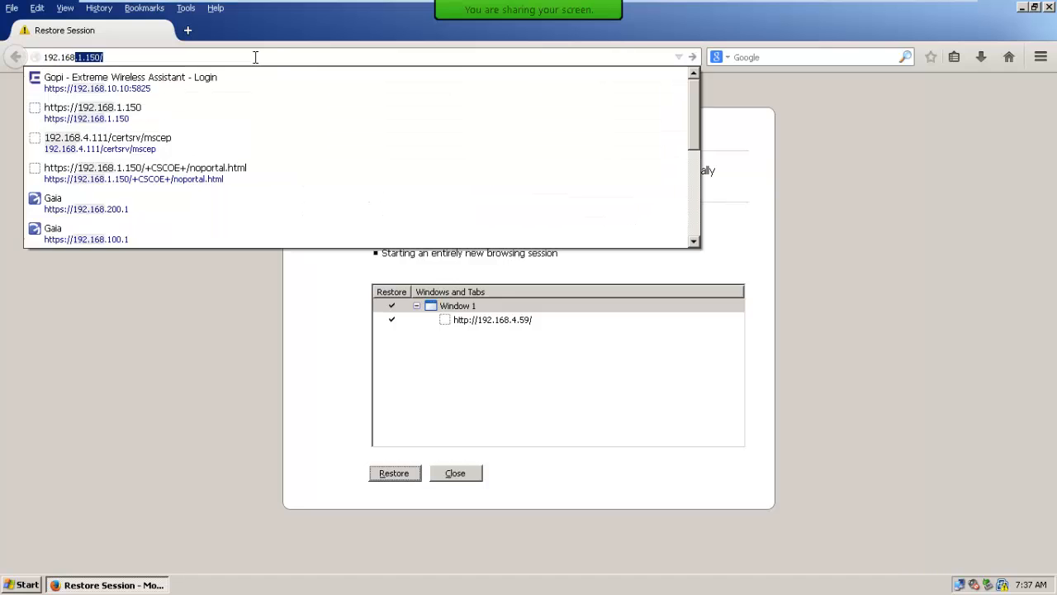
type("140")
key("Return")
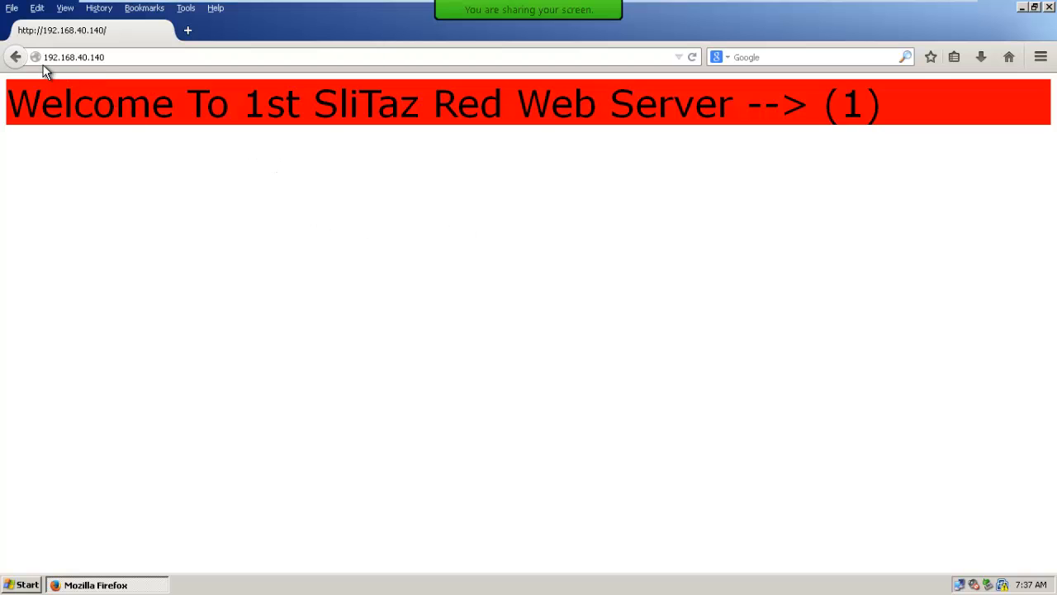
left_click_drag(45, 57, 103, 57)
Open the status of Local Area Connection 2 and check its IP address and default gateway
double_click(959, 584)
left_click(453, 156)
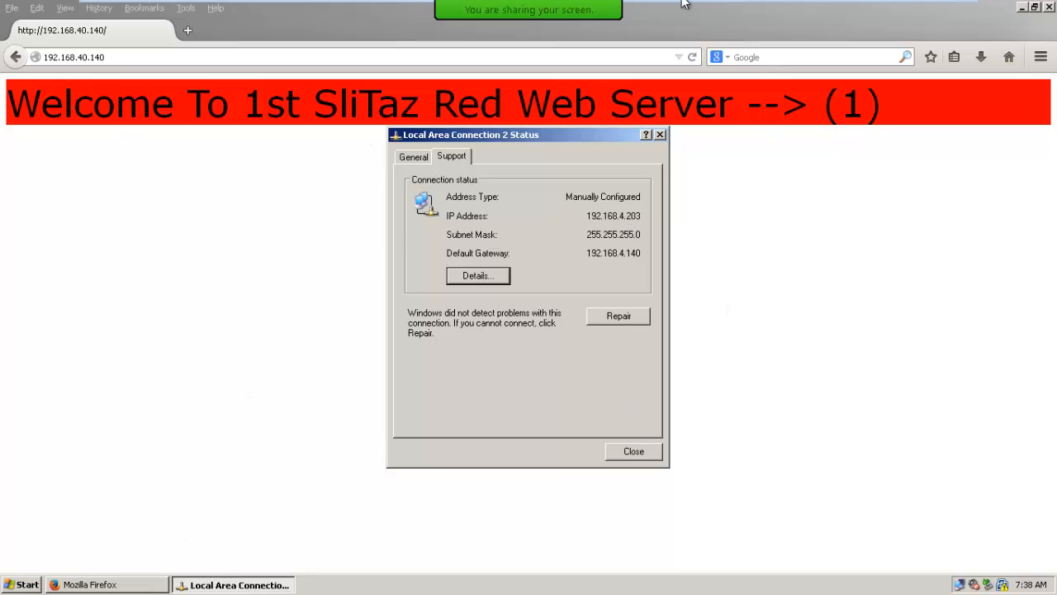
Switch to the Host#1 virtual machine and open SmartView Tracker to examine the http log records for 192.168.40.140
mouse_move(702, 6)
left_click(818, 12)
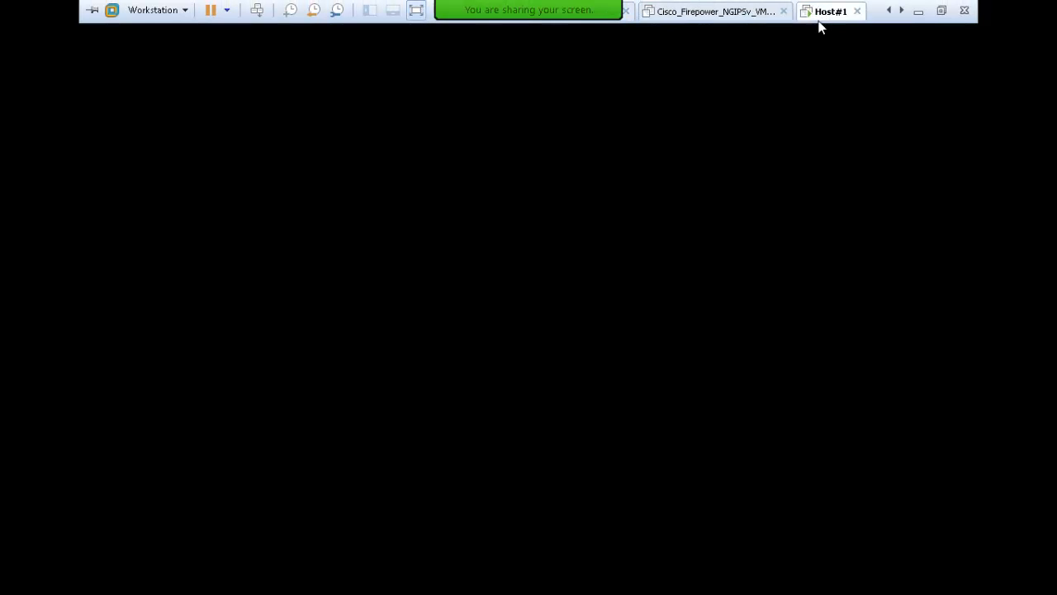
left_click(245, 585)
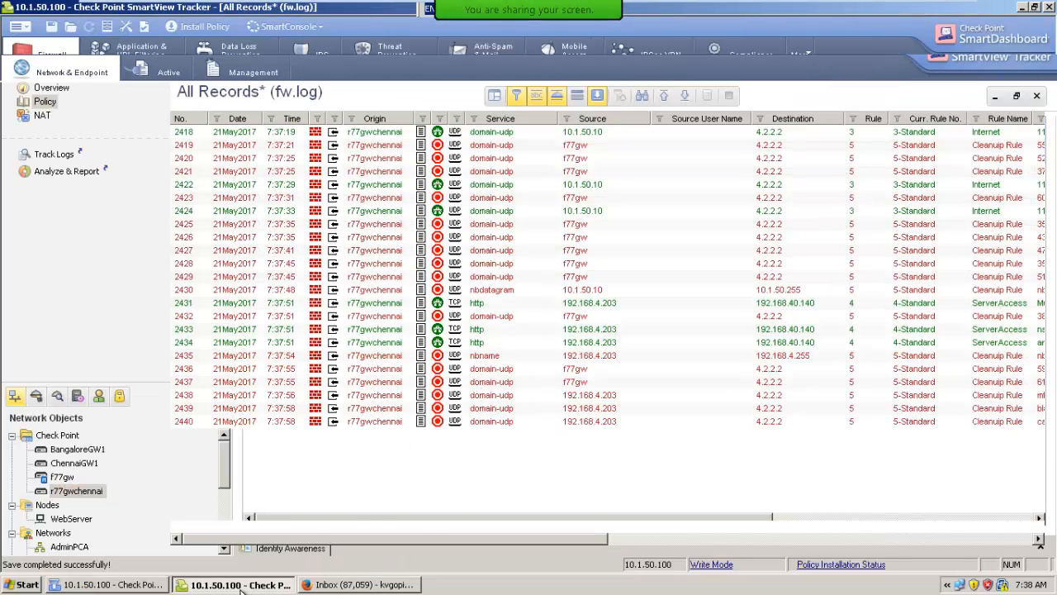
Open the details of the first http log record for 192.168.40.140 and examine its translated destination address
left_click(601, 331)
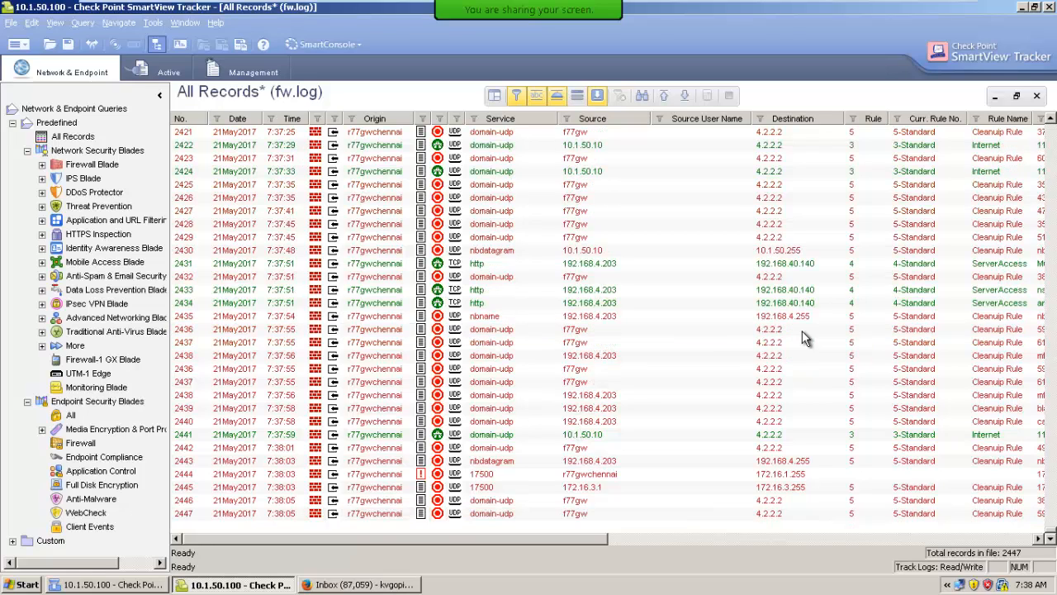
left_click(771, 266)
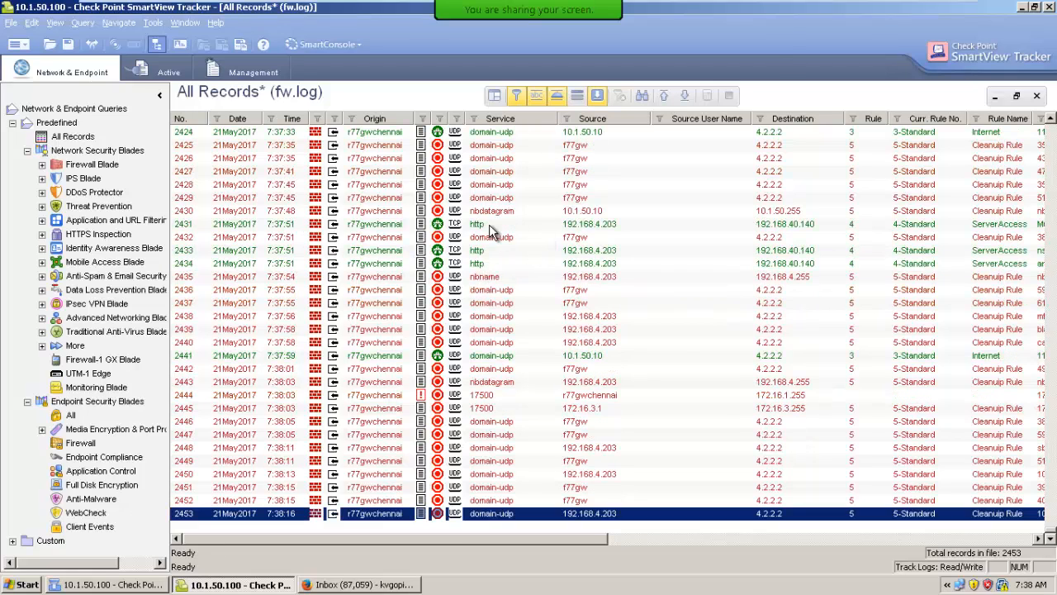
double_click(489, 224)
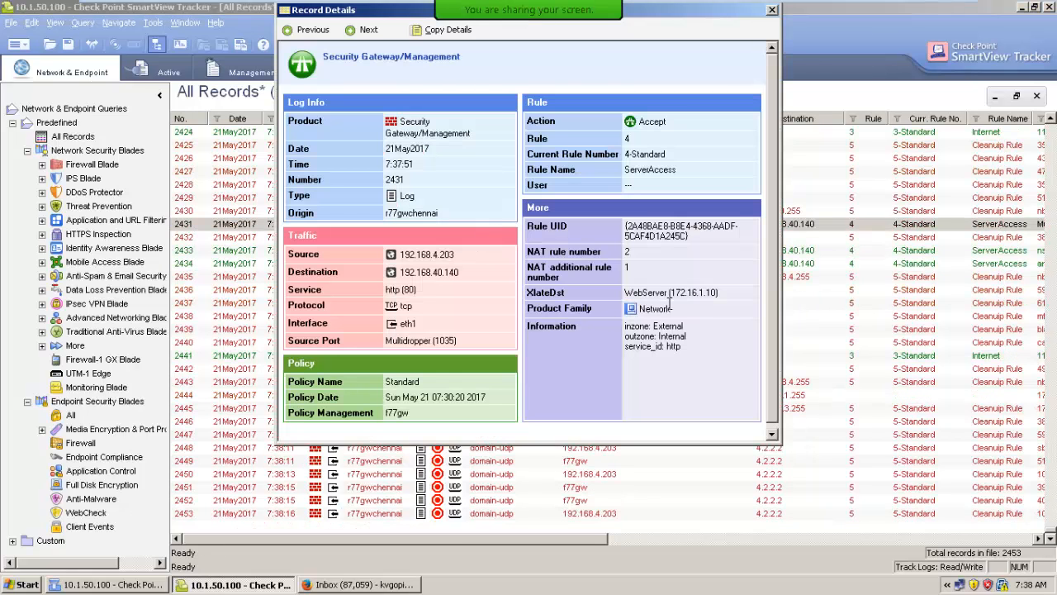
left_click_drag(671, 292, 720, 292)
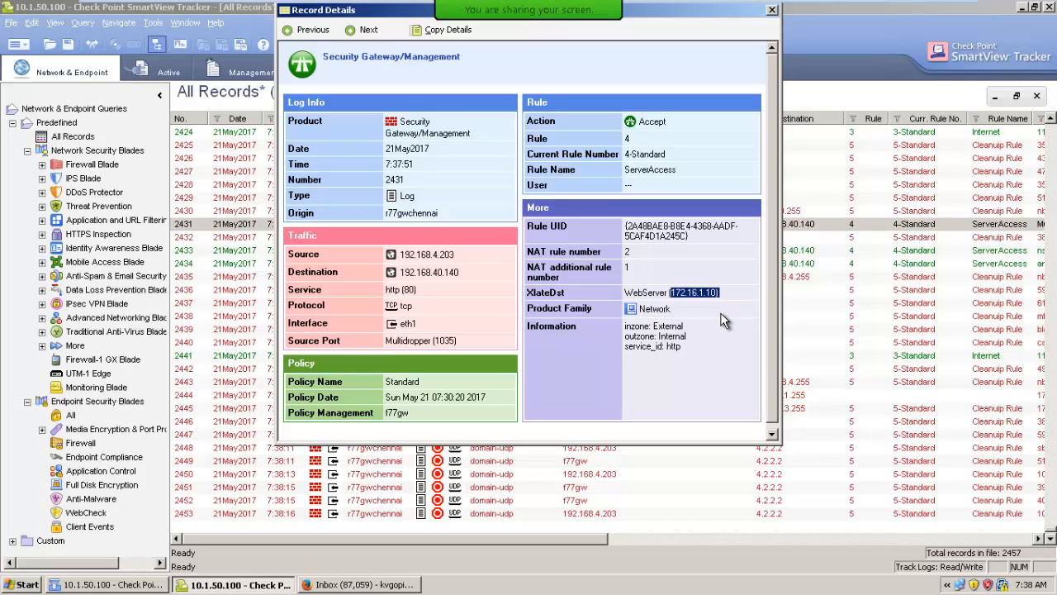
left_click(546, 293)
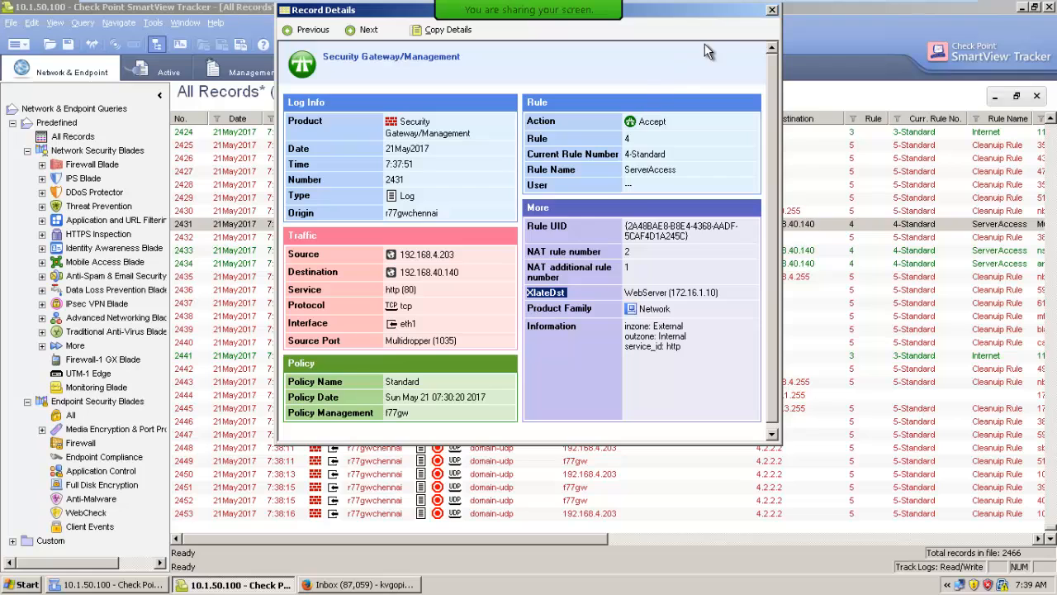
left_click(770, 10)
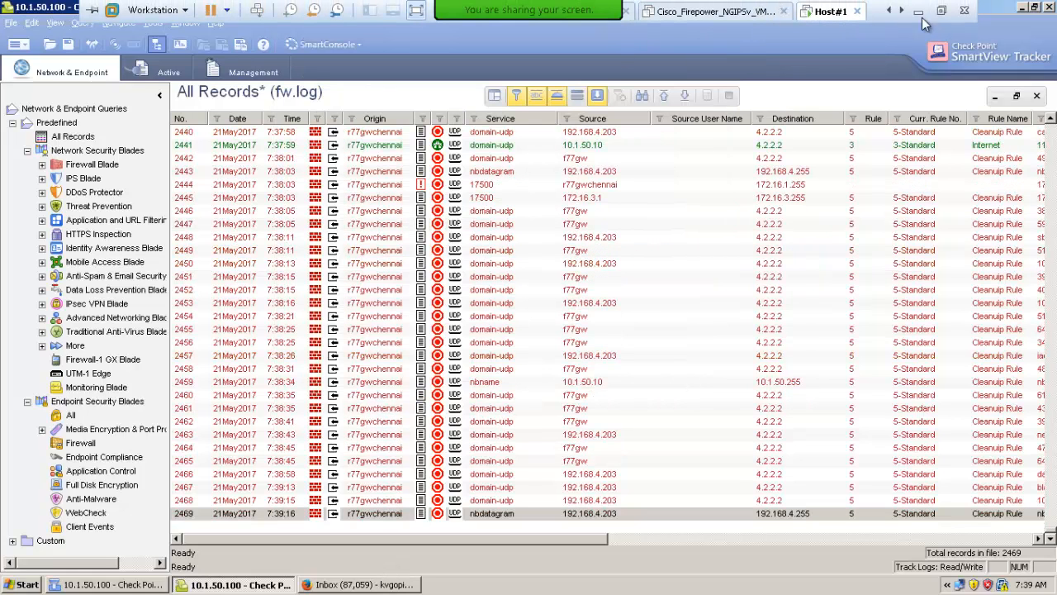
Switch to the SliTaz web server virtual machine and ping 4.2.2.2 from its terminal
left_click(888, 10)
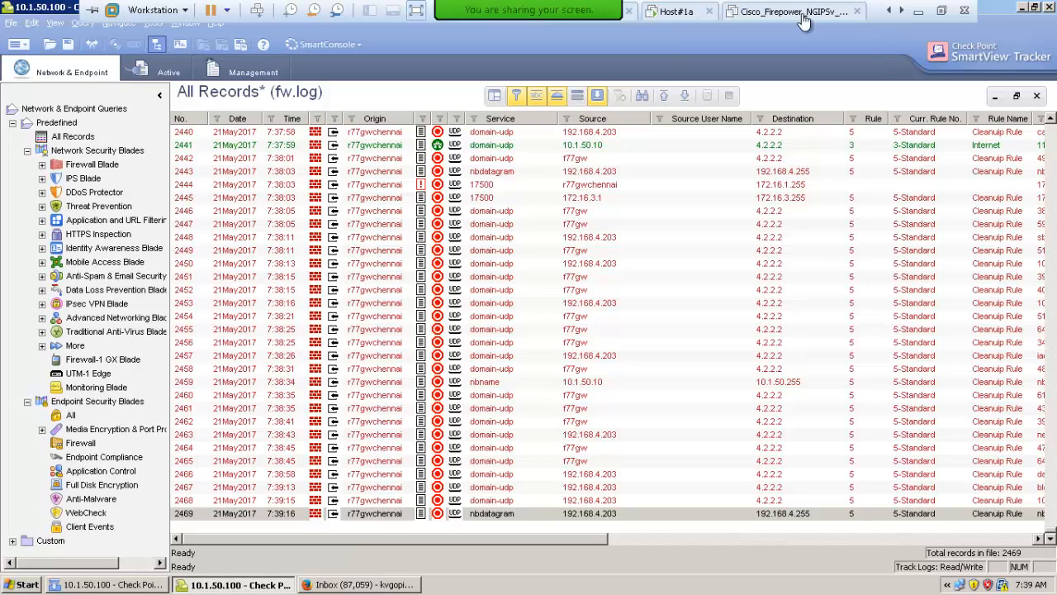
left_click(888, 11)
left_click(888, 11)
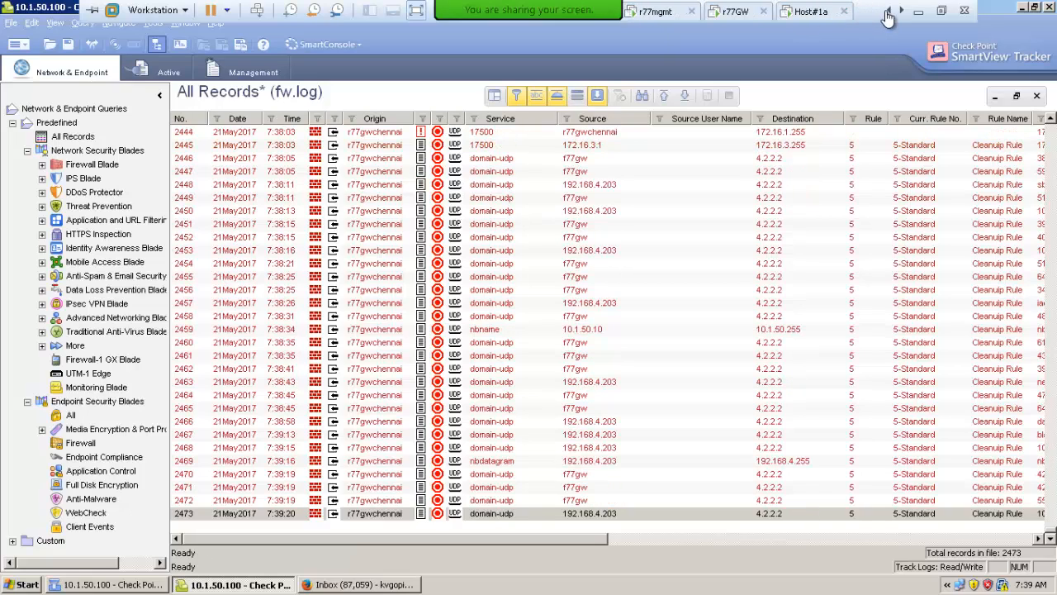
left_click(888, 11)
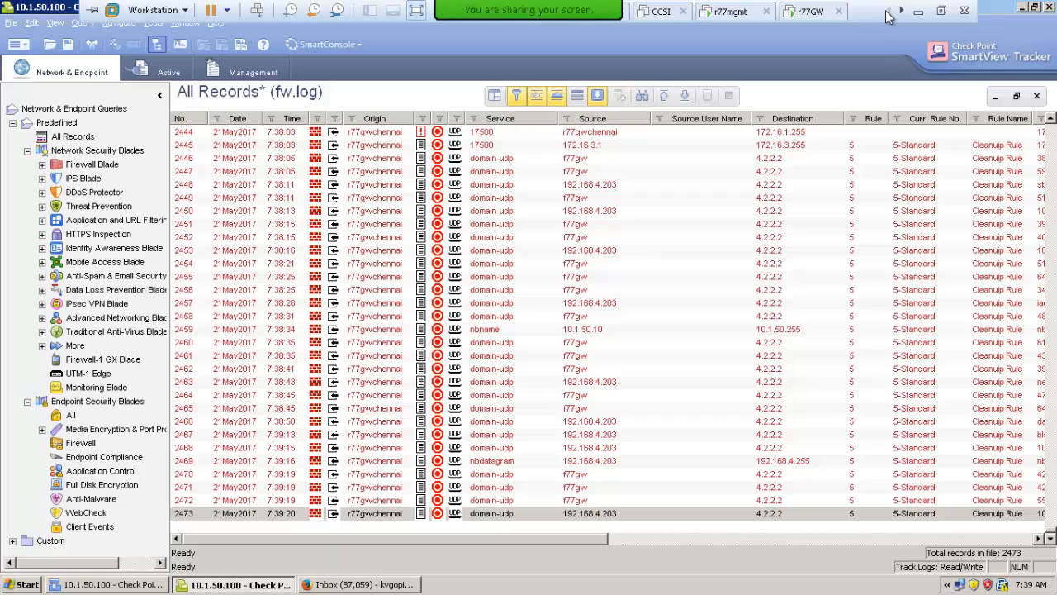
left_click(902, 11)
left_click(902, 12)
left_click(902, 11)
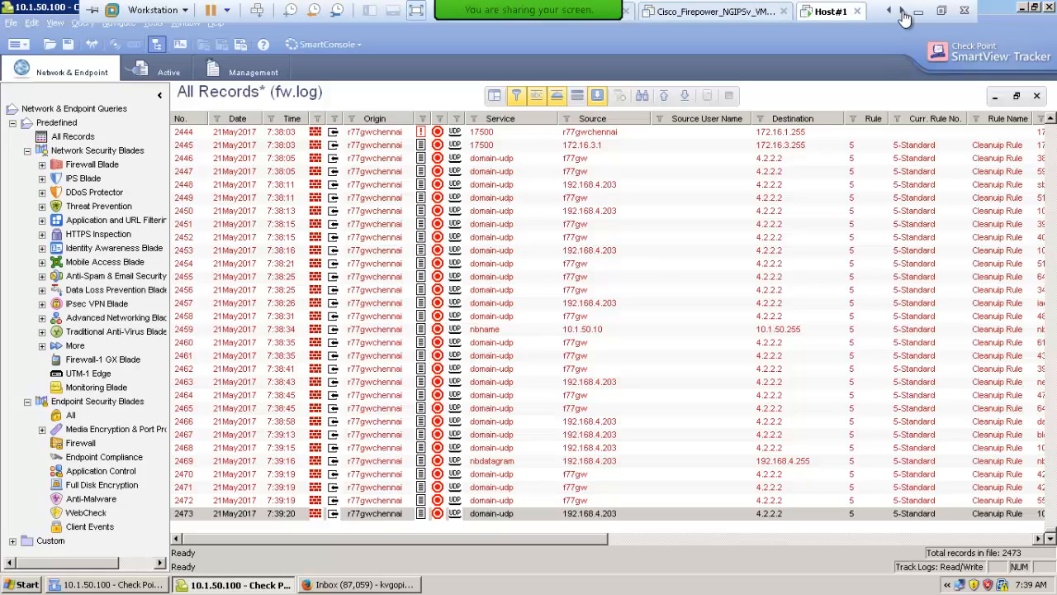
left_click(902, 12)
left_click(834, 11)
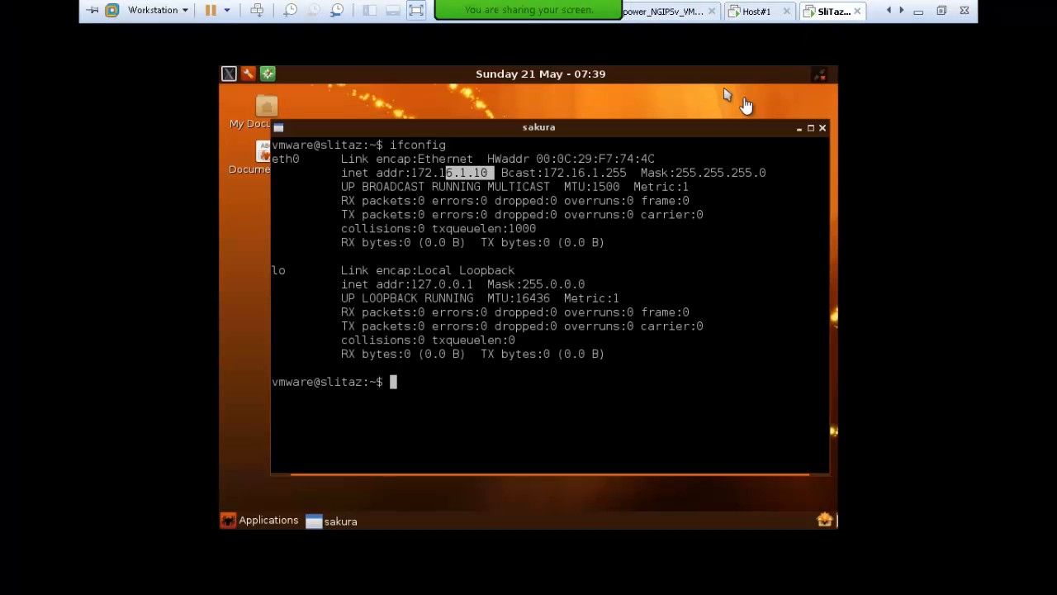
left_click(723, 86)
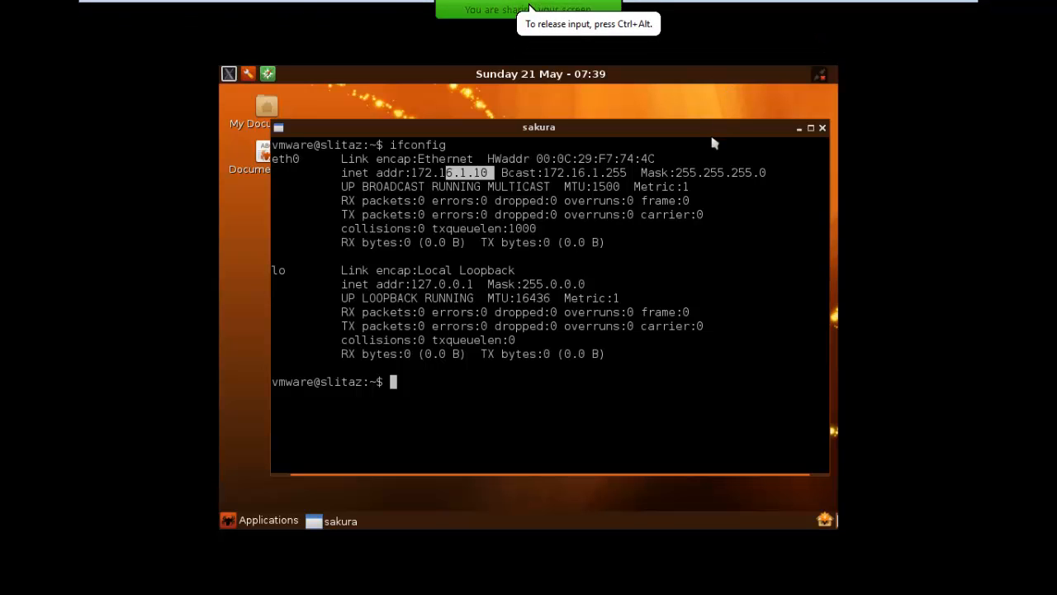
type("ping 4.2.2.2")
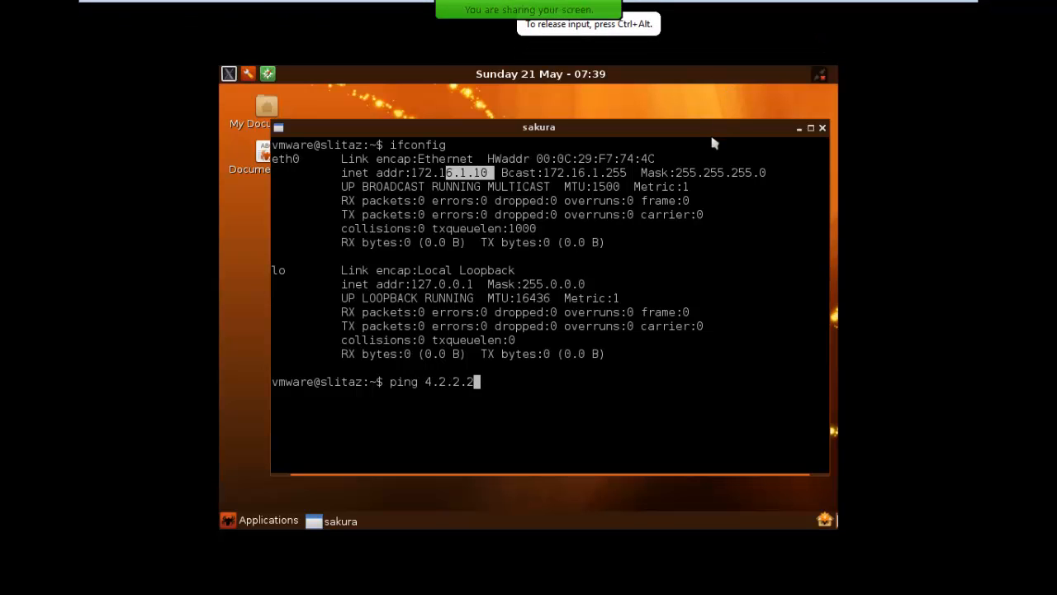
key("Return")
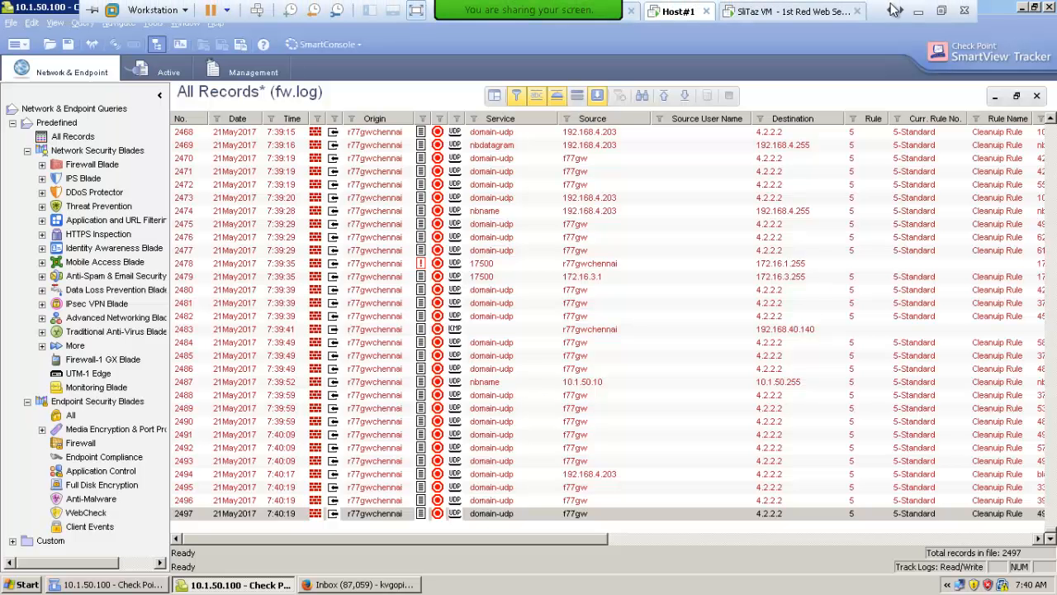
Switch to SmartDashboard on Host#1 and paste a copy of the ServerAccess rule directly below the original
left_click(105, 584)
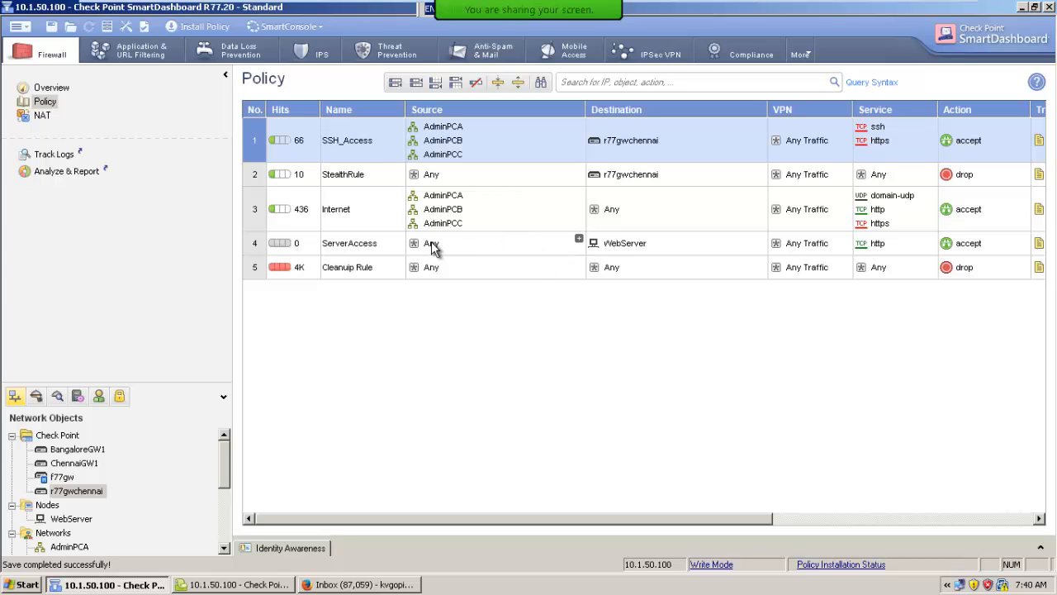
left_click_drag(626, 246, 455, 248)
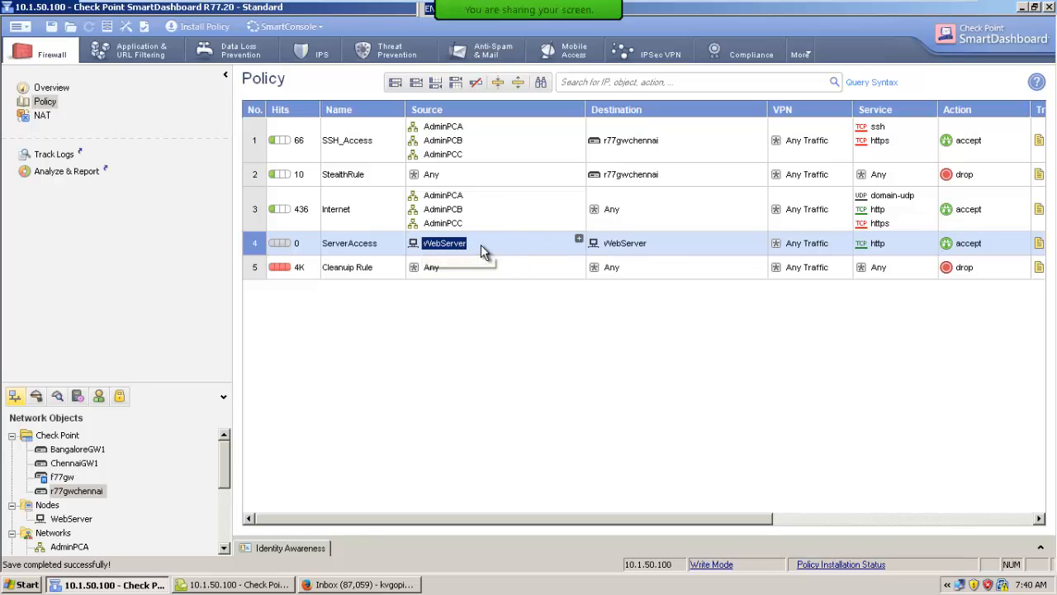
key("Delete")
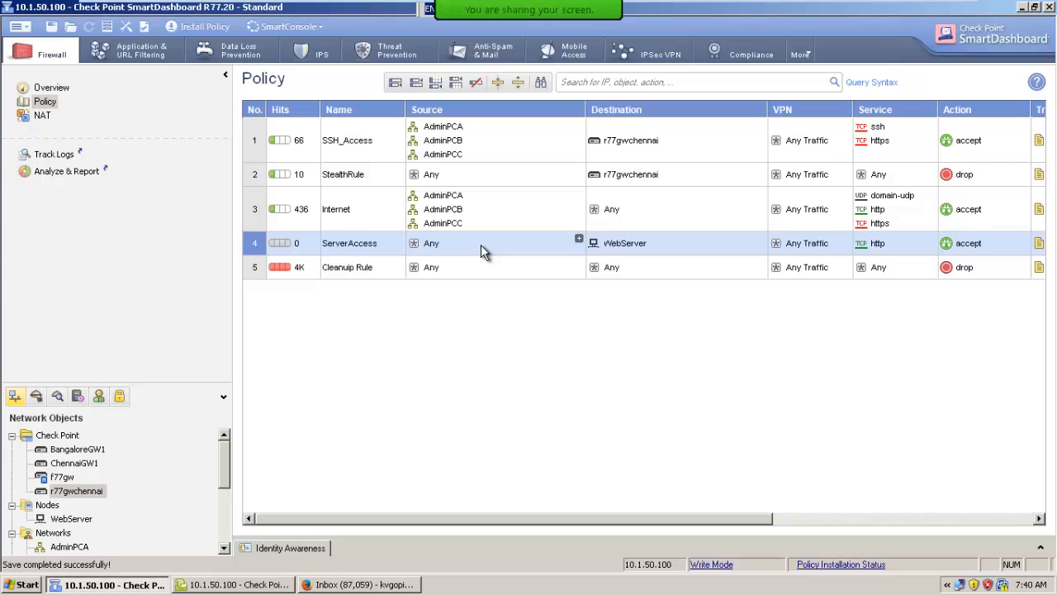
right_click(257, 242)
left_click(282, 275)
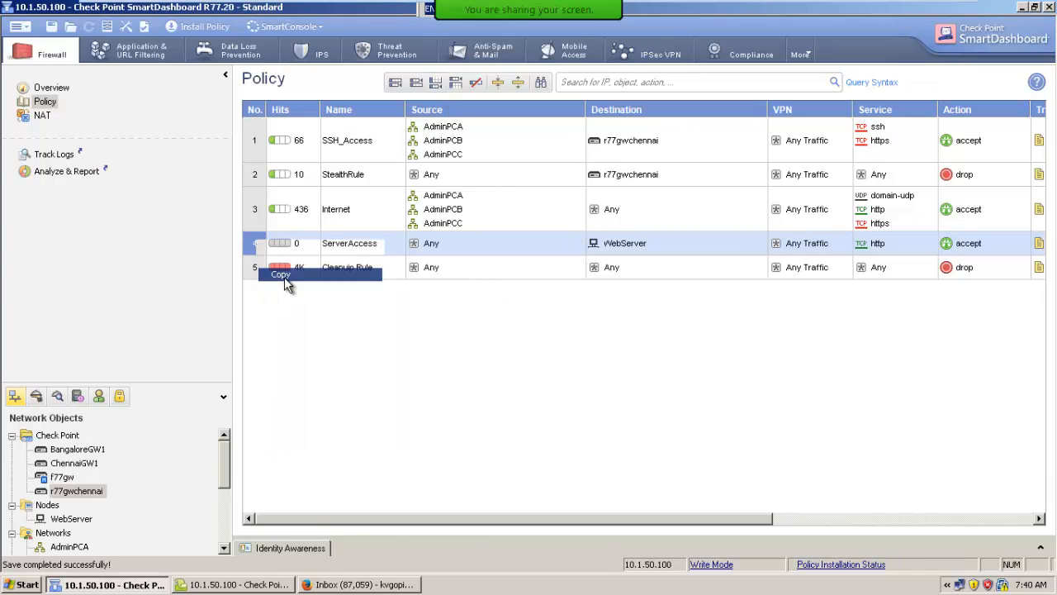
right_click(256, 245)
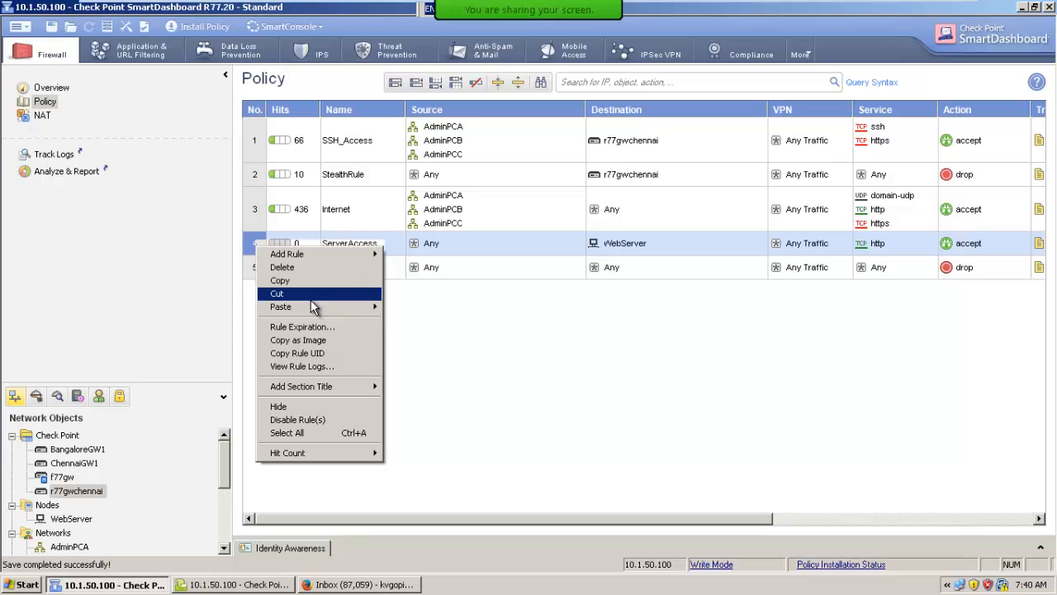
mouse_move(306, 308)
left_click(405, 319)
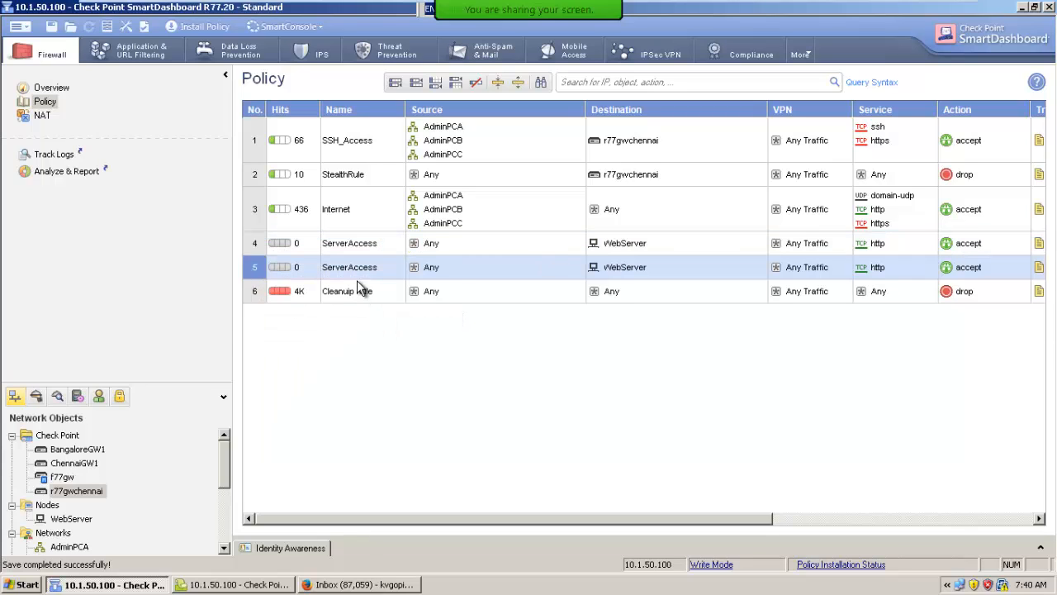
In the copied ServerAccess rule, set the source to WebServer and both the destination and service to Any
left_click_drag(640, 266, 556, 270)
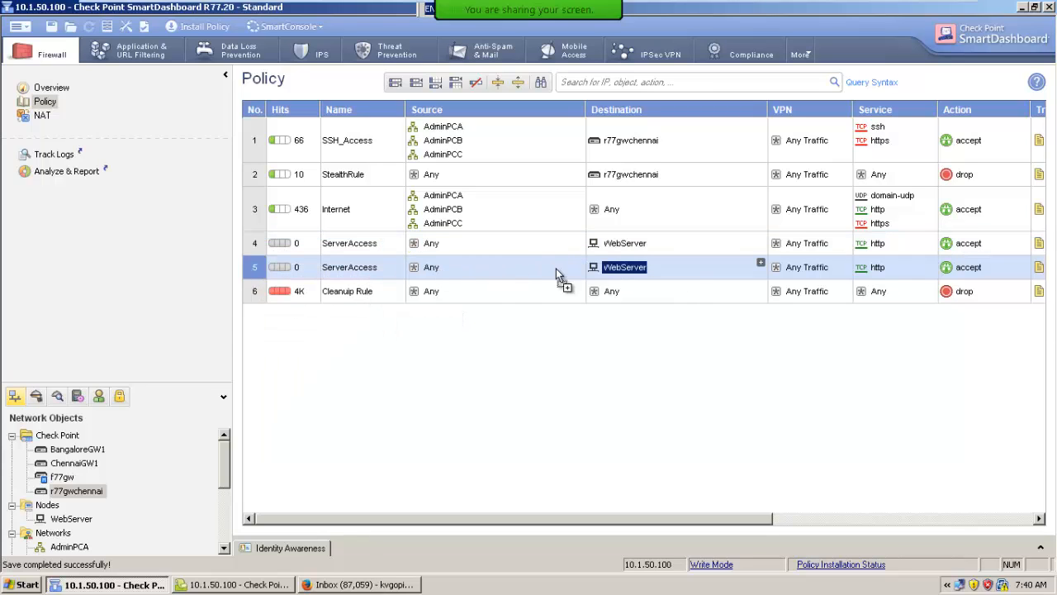
left_click_drag(436, 268, 437, 269)
left_click(622, 272)
key("Delete")
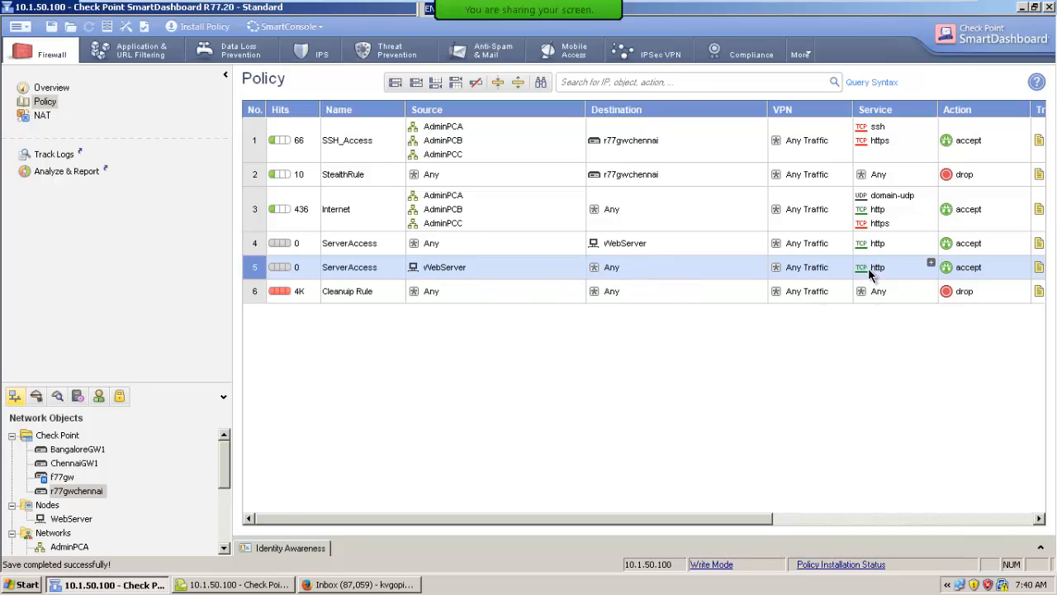
key("Delete")
Save the Standard policy and install it on the r77gwchennai gateway
left_click(51, 27)
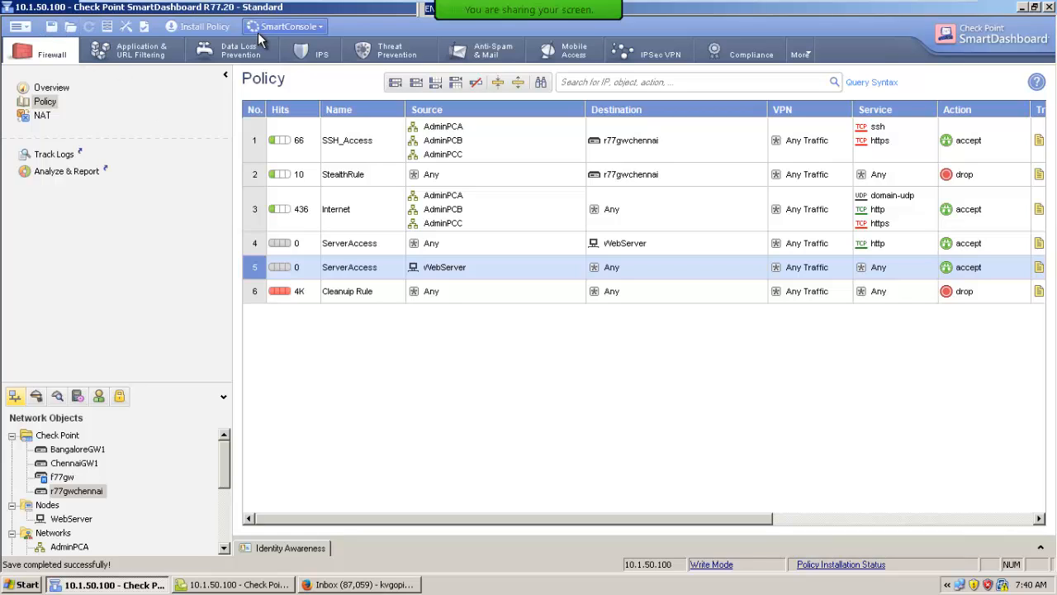
left_click(195, 28)
left_click(583, 471)
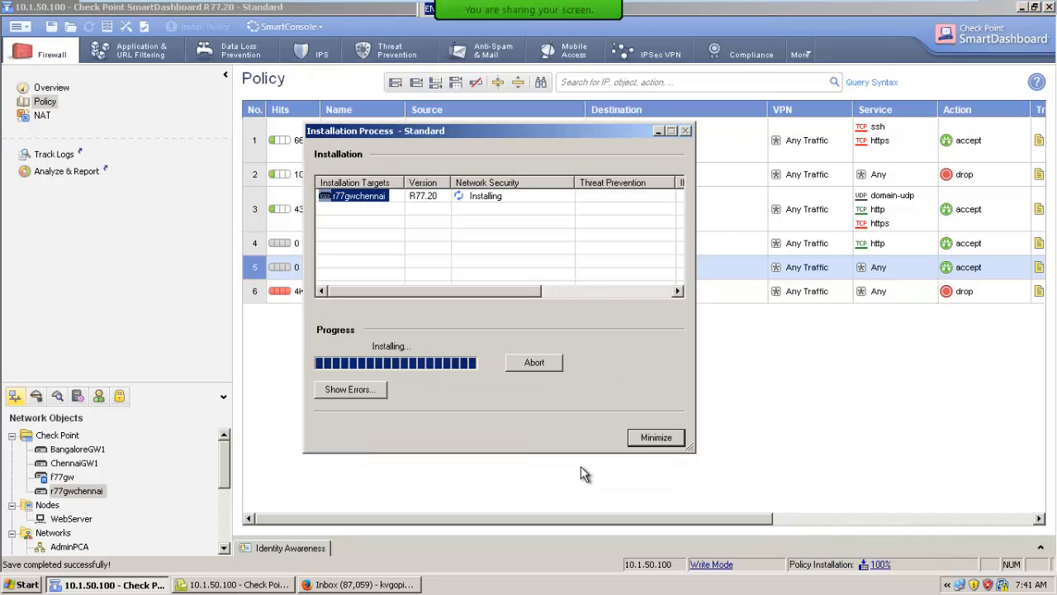
left_click(653, 438)
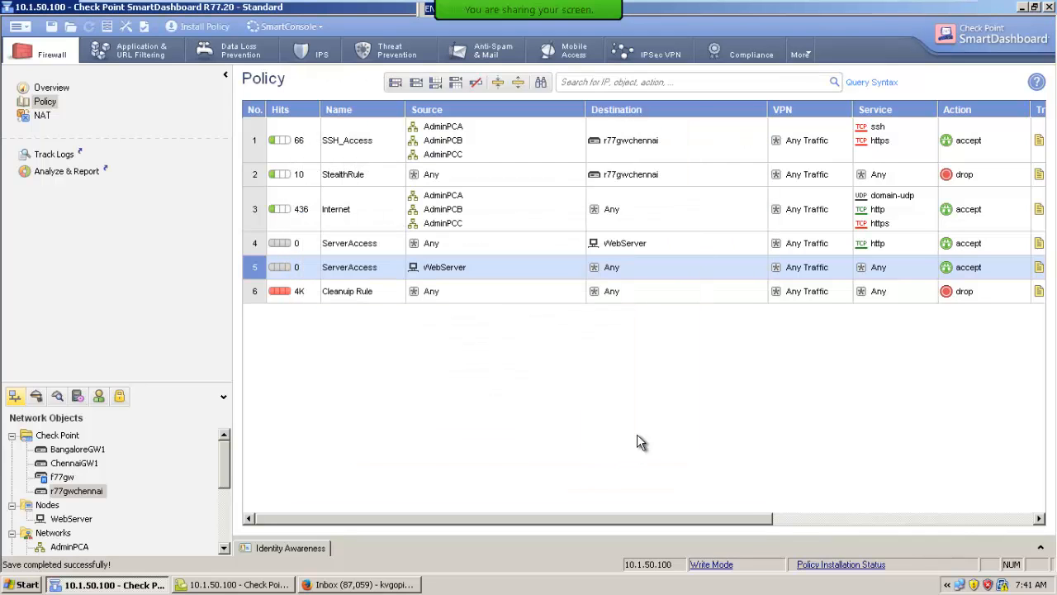
mouse_move(712, 6)
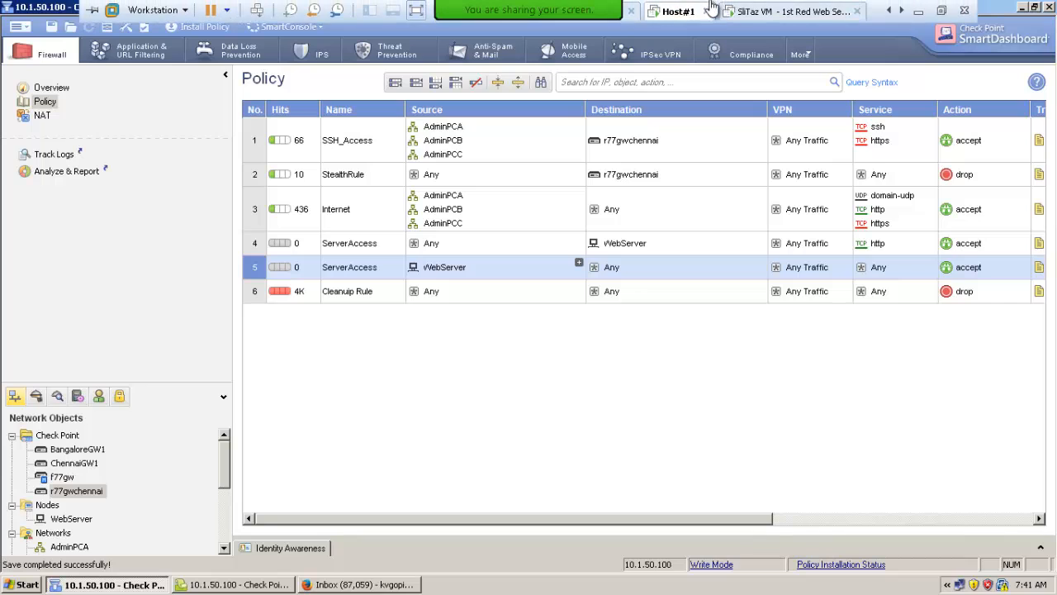
left_click(749, 10)
left_click(436, 285)
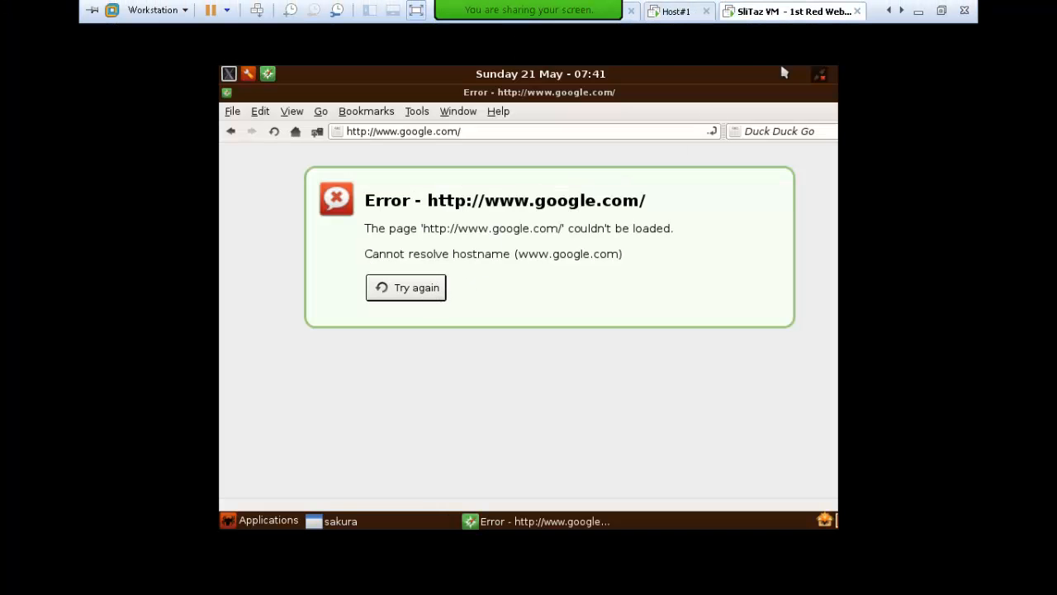
left_click(437, 289)
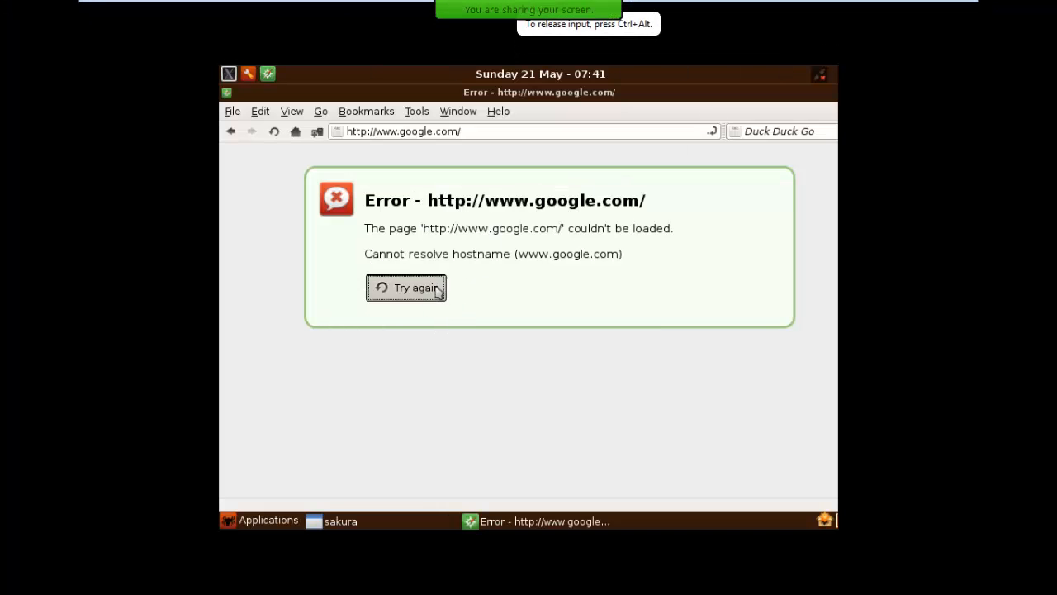
left_click(438, 289)
left_click(438, 289)
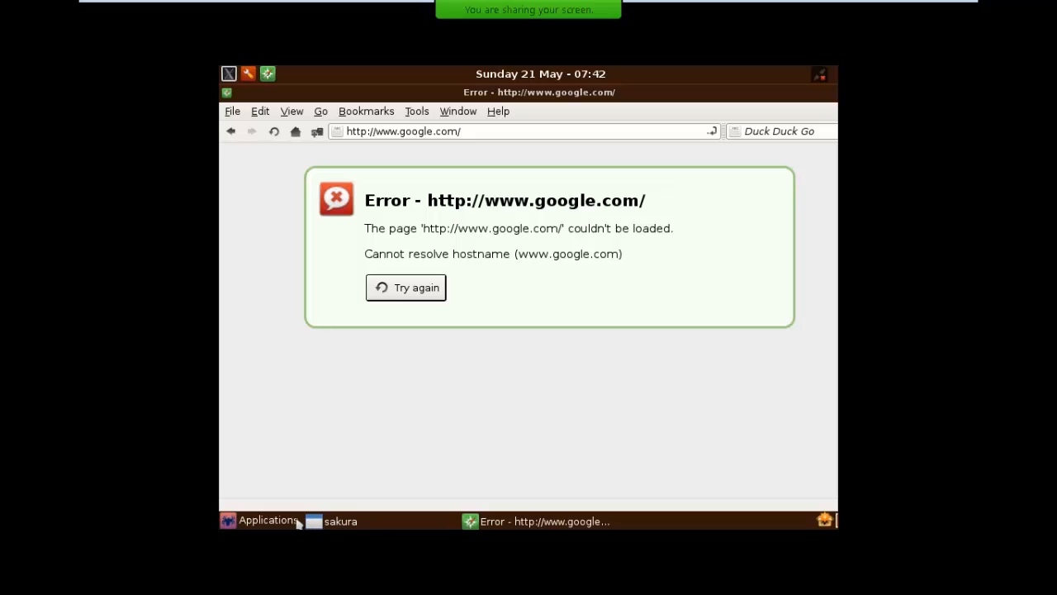
left_click(337, 521)
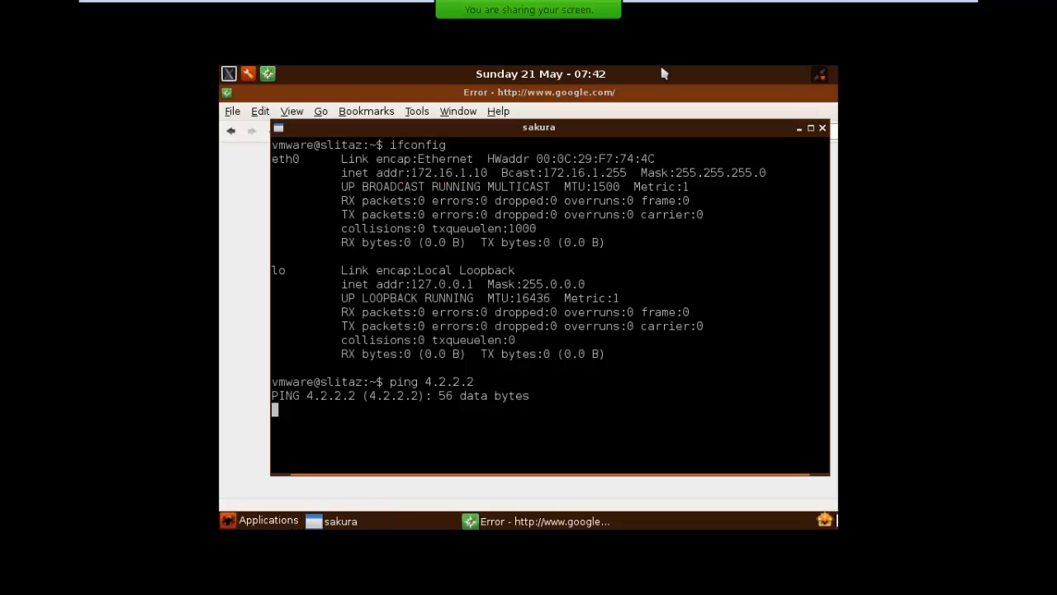
Return to SmartView Tracker on Host#1 and open the details of the accepted log record from WebServer to 4.2.2.2
mouse_move(692, 6)
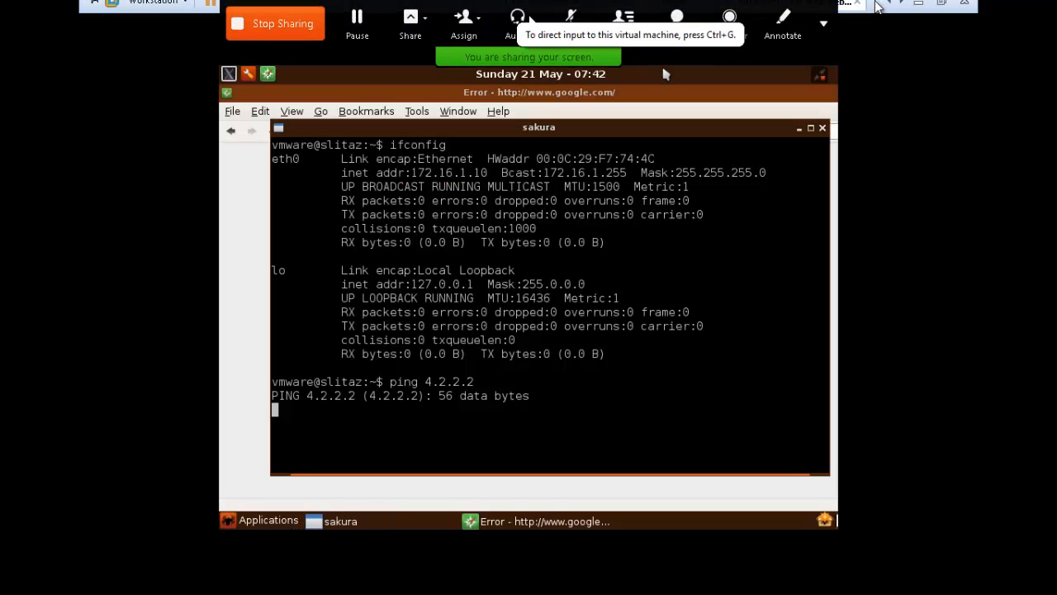
left_click(675, 12)
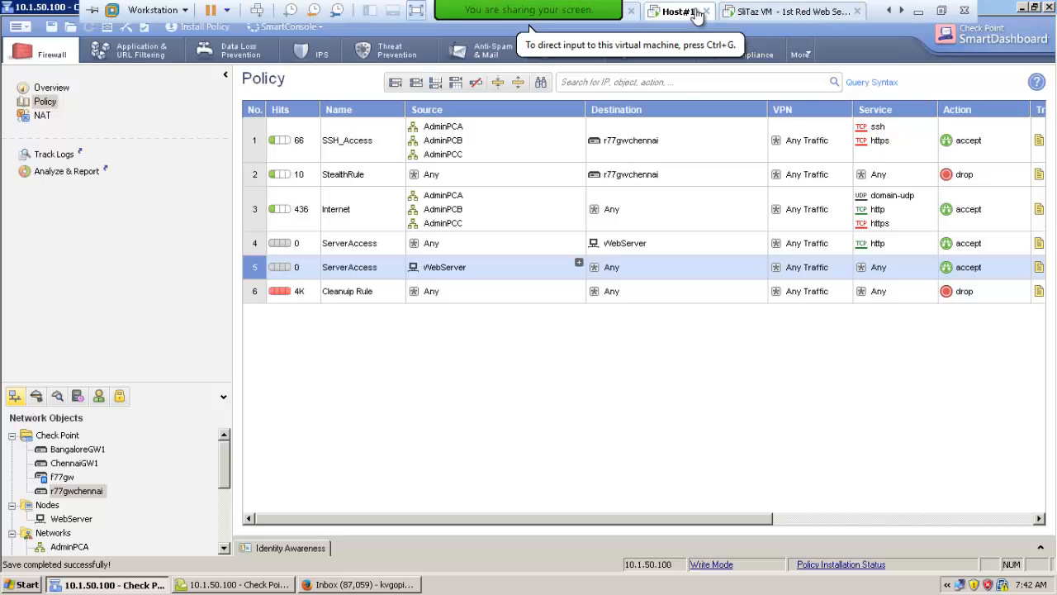
left_click(241, 584)
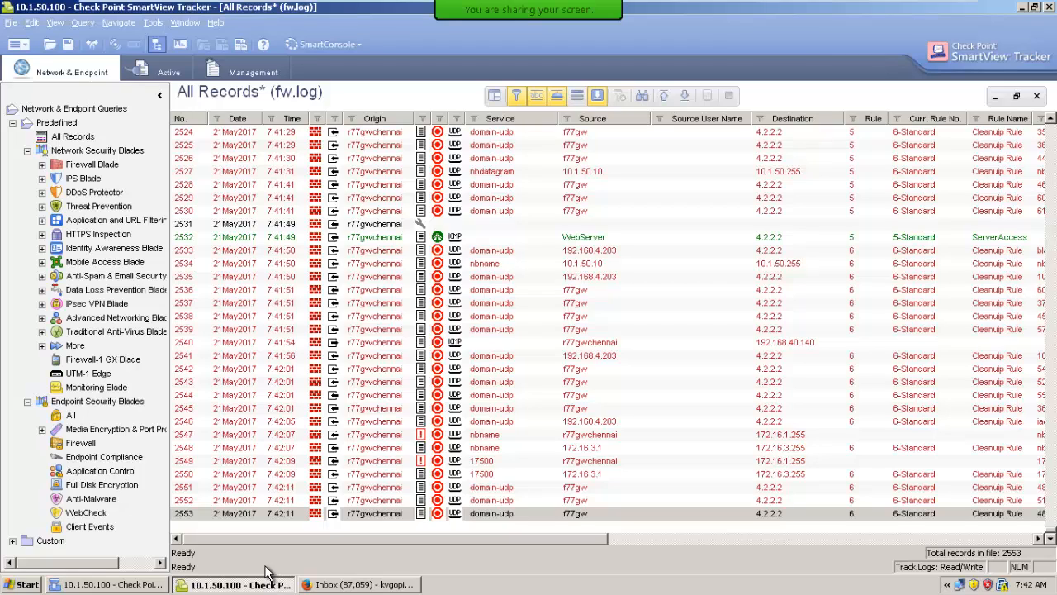
left_click(576, 239)
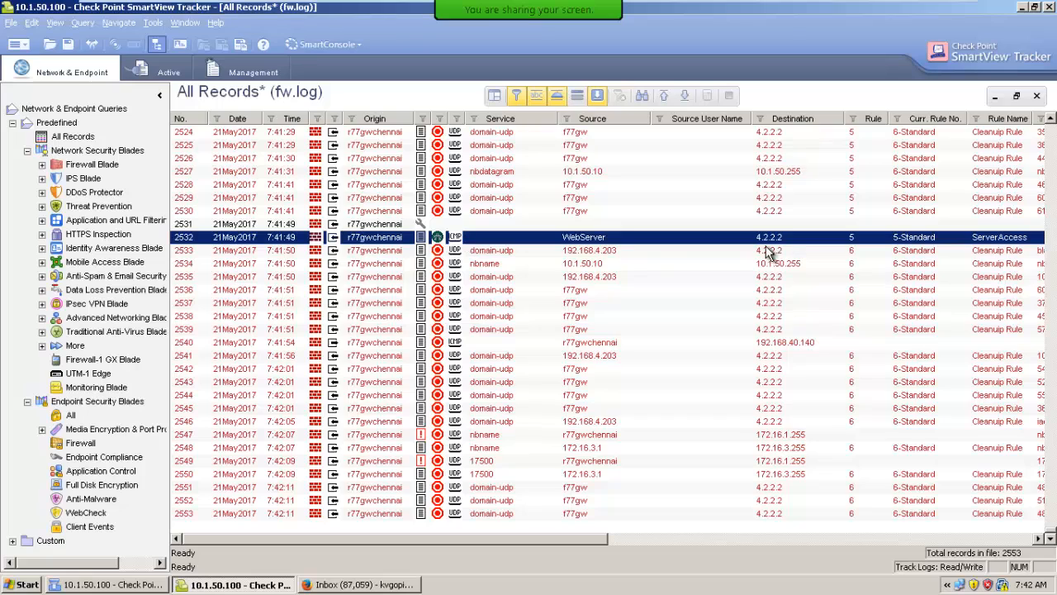
double_click(586, 242)
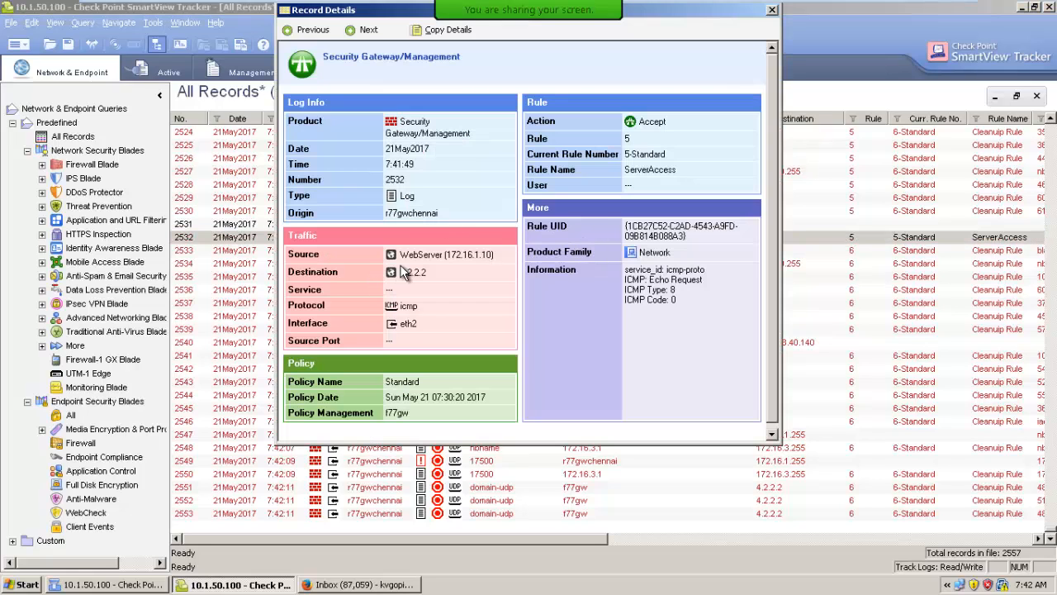
Examine the source and destination addresses in the traffic section of the WebServer ping record's details
left_click_drag(447, 257, 491, 258)
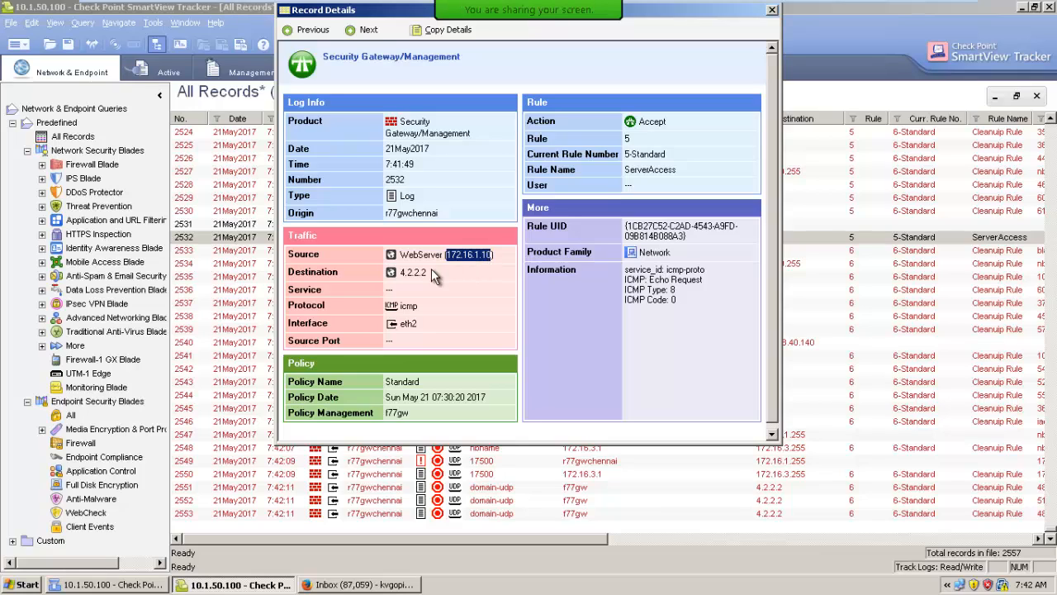
left_click_drag(400, 273, 433, 273)
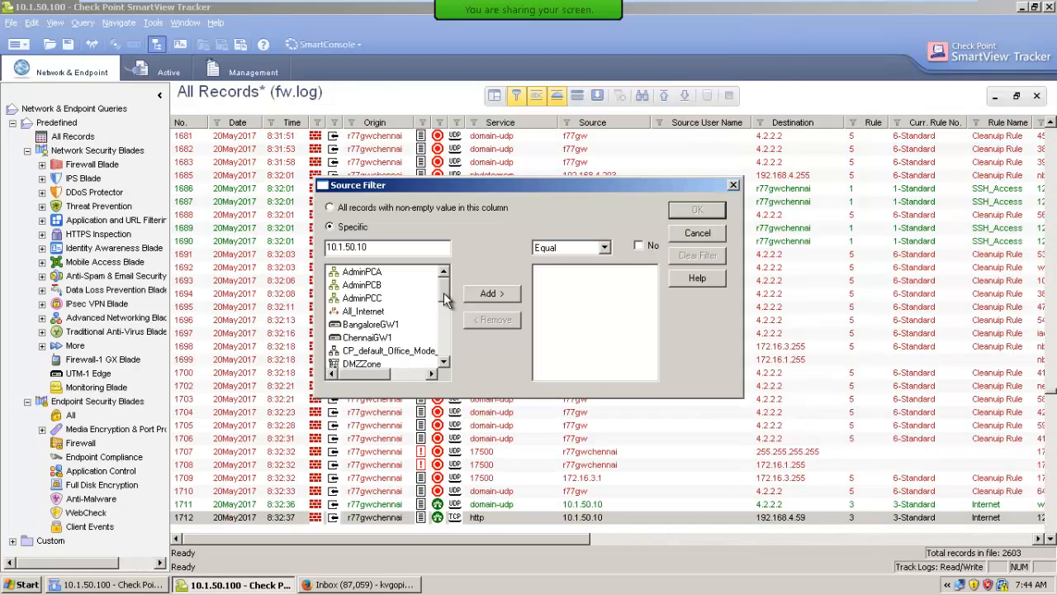
left_click_drag(444, 292, 444, 356)
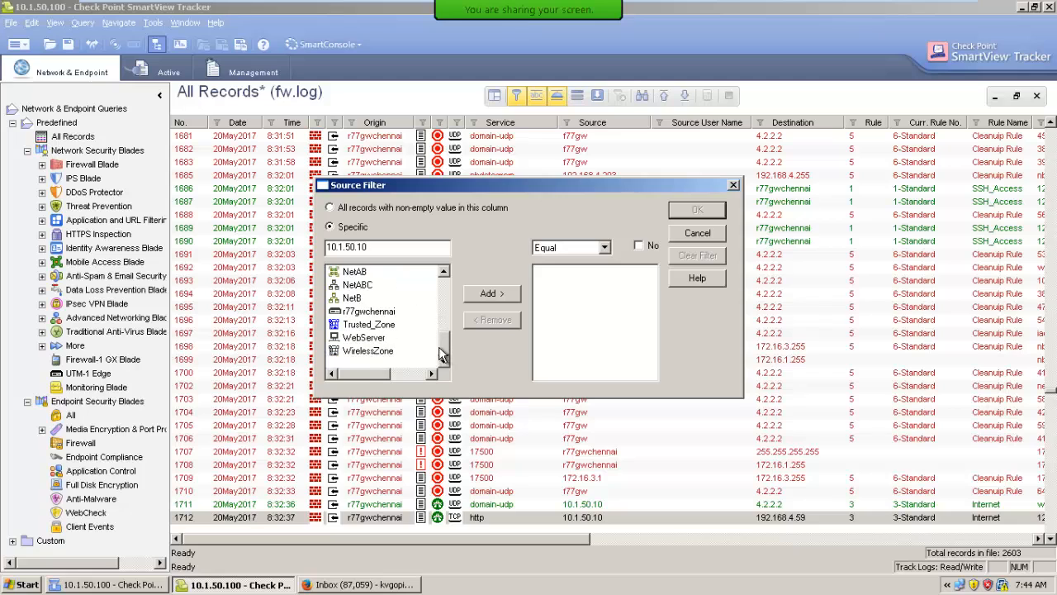
Filter the log's Source column to the specific object WebServer
left_click(364, 338)
left_click(489, 295)
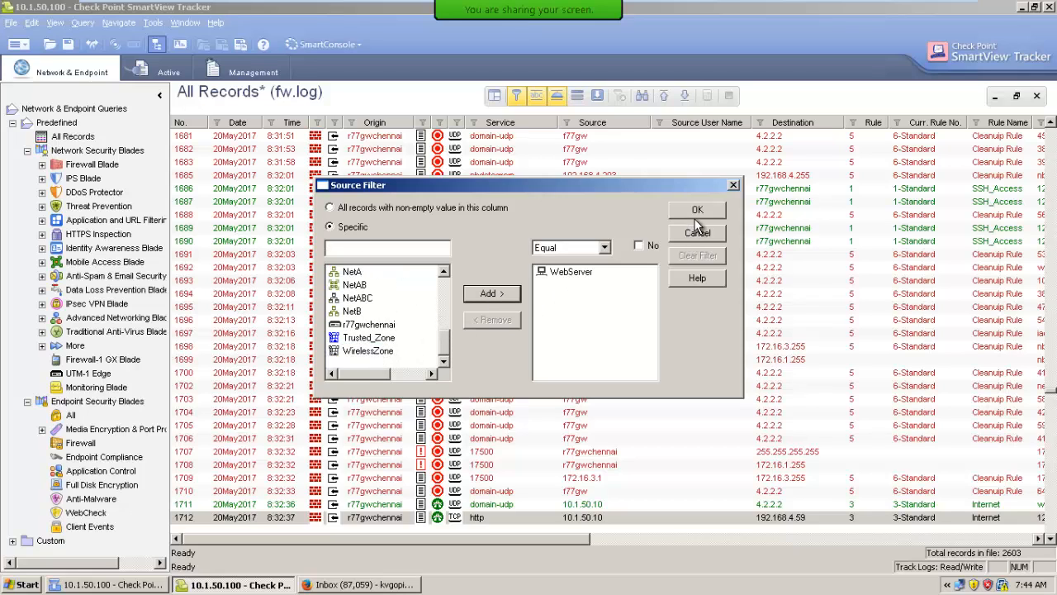
left_click(696, 210)
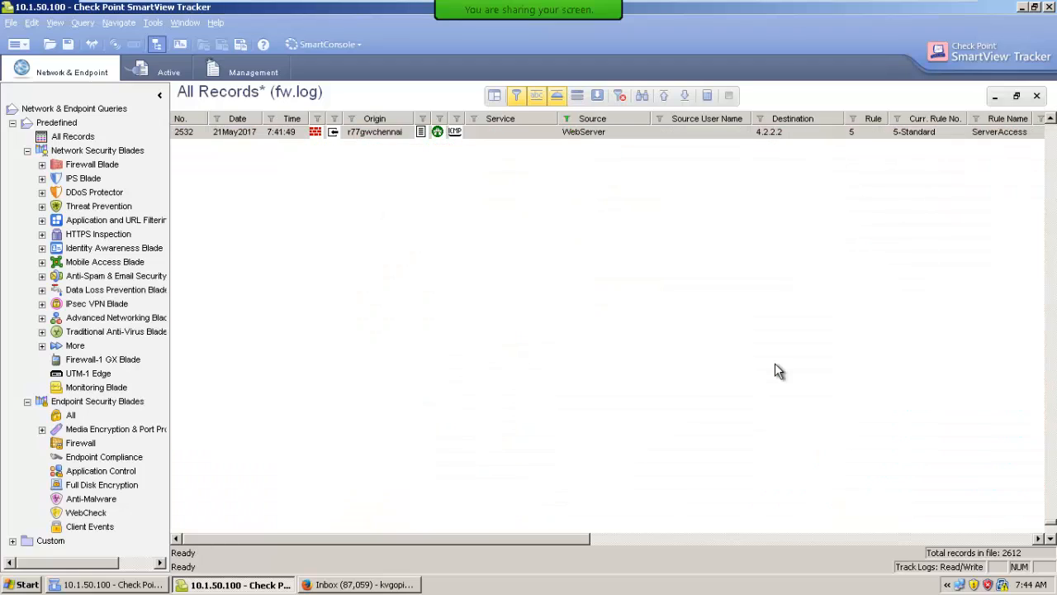
Review the details of the filtered WebServer log record and close them again
double_click(594, 138)
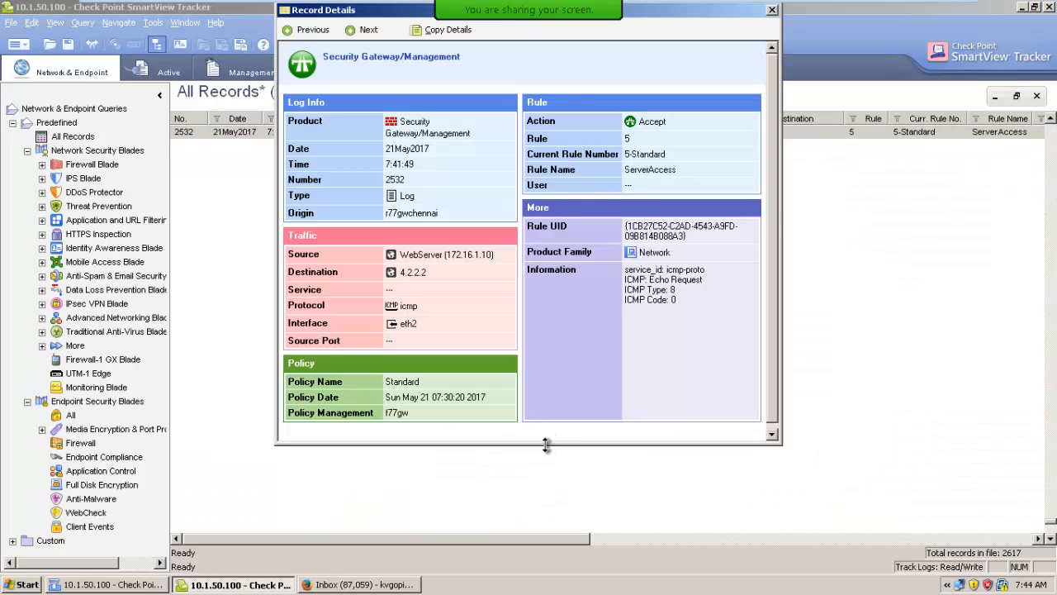
left_click(772, 10)
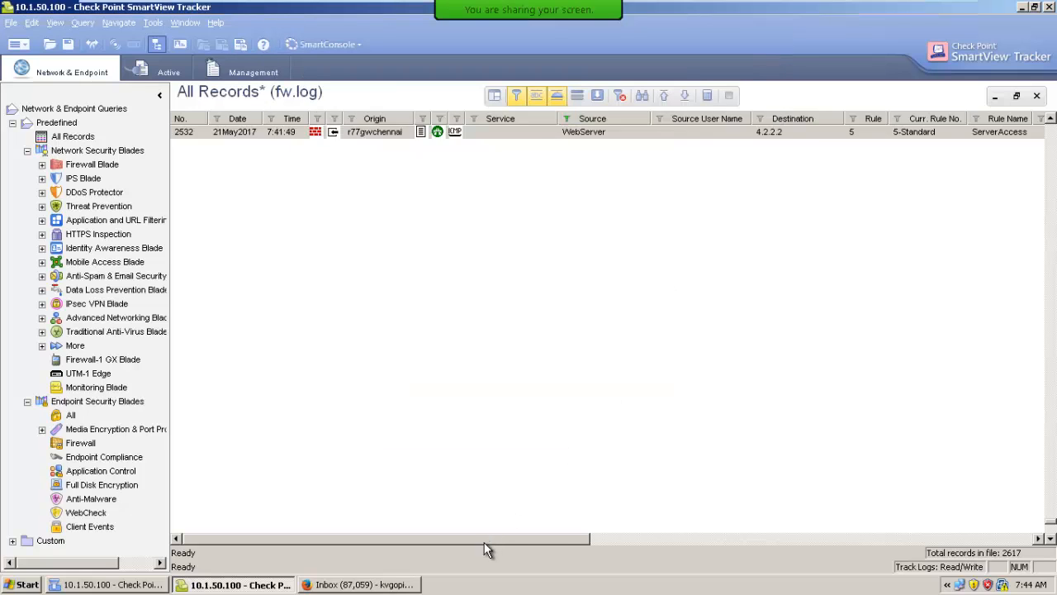
left_click_drag(484, 541, 406, 542)
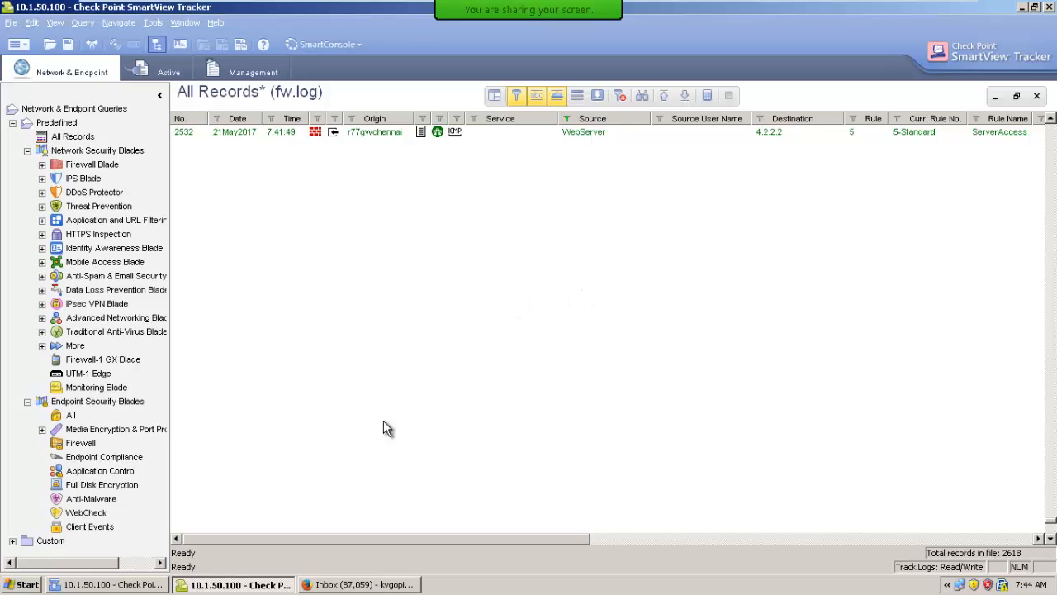
Switch to the Host#1a virtual machine, close the Local Area Connection 2 status window and launch 3CDaemon
mouse_move(747, 7)
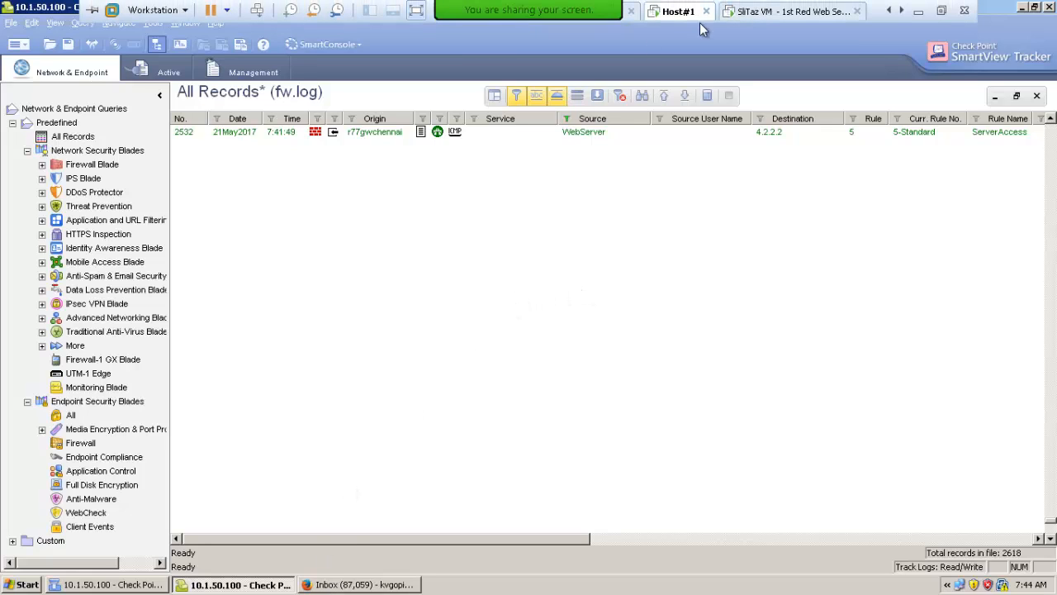
left_click(888, 10)
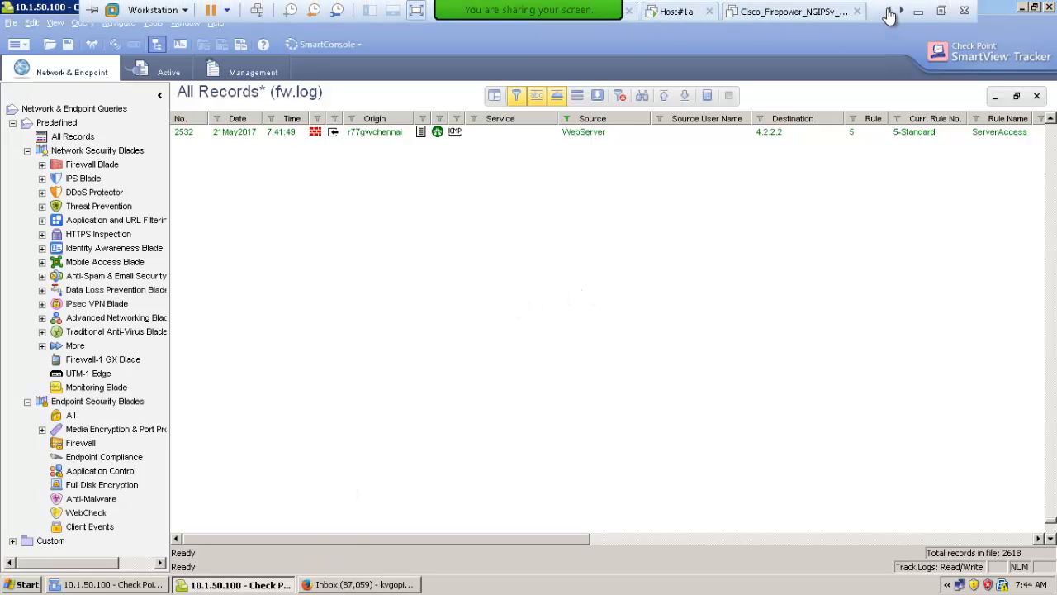
left_click(888, 10)
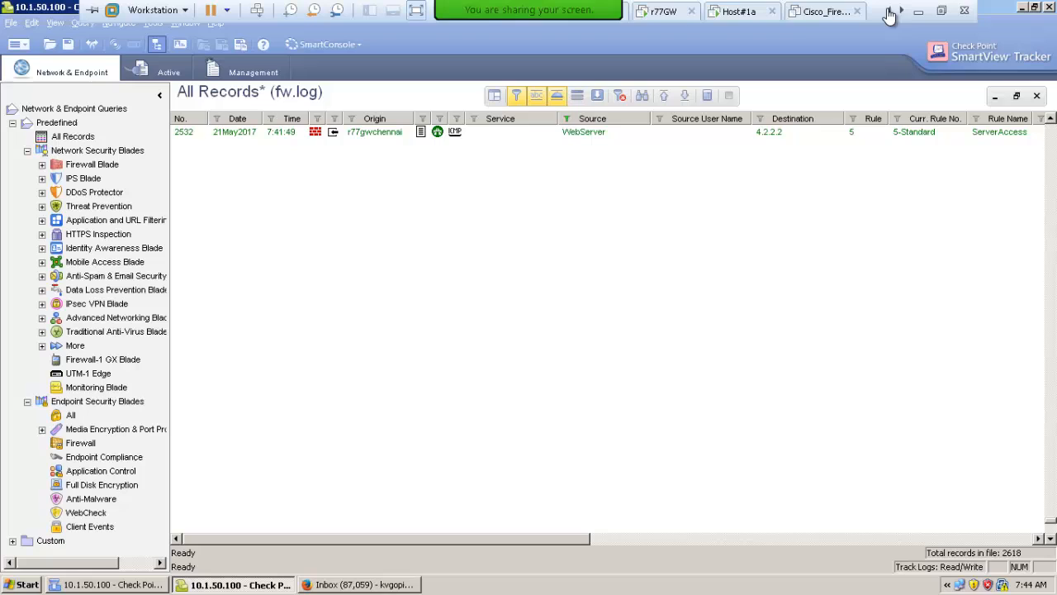
left_click(743, 19)
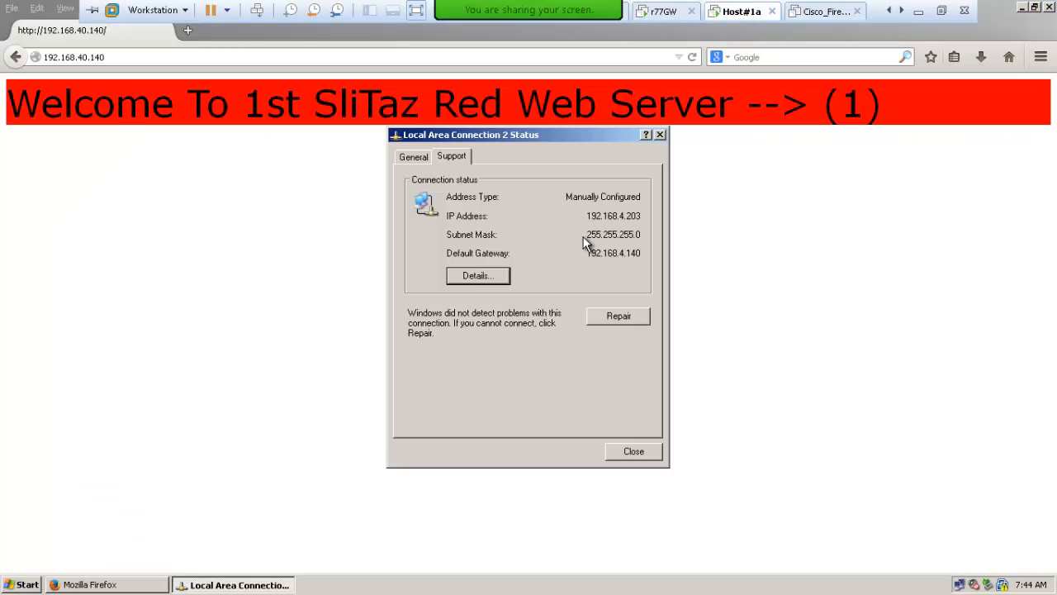
left_click(633, 452)
left_click(23, 585)
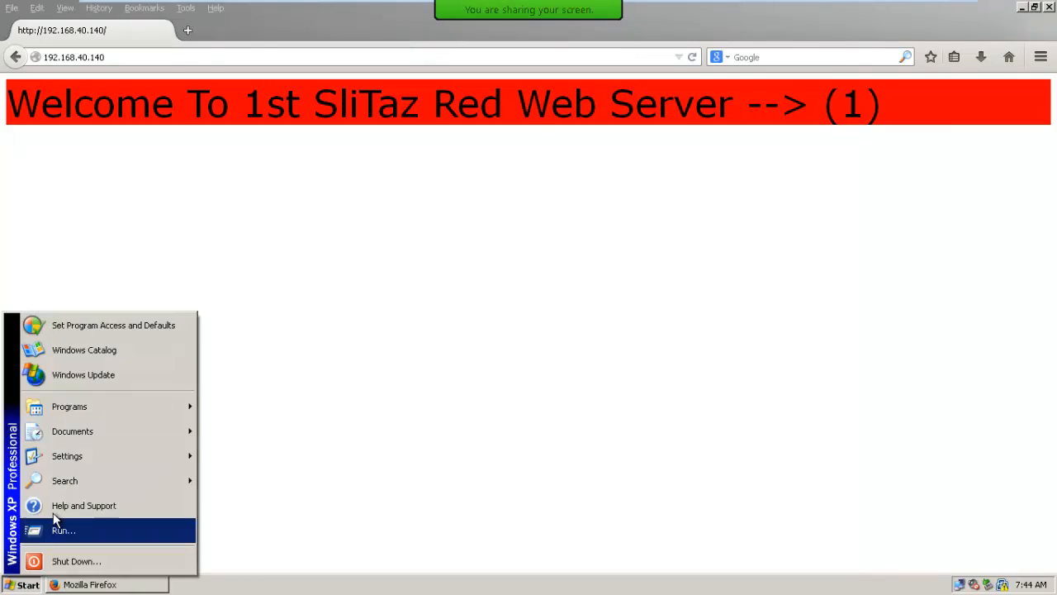
mouse_move(93, 411)
mouse_move(284, 417)
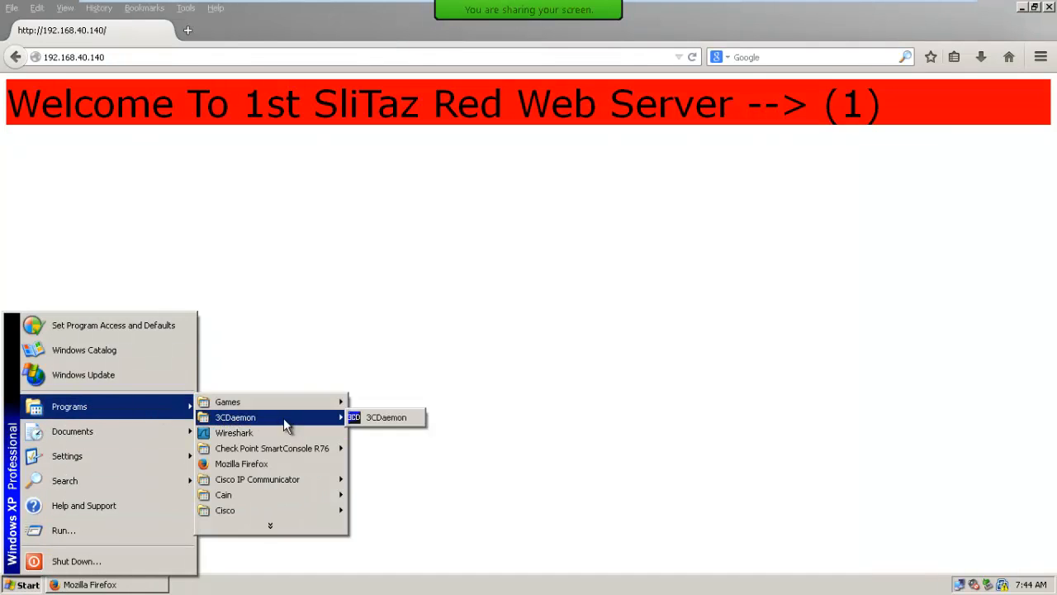
left_click(363, 417)
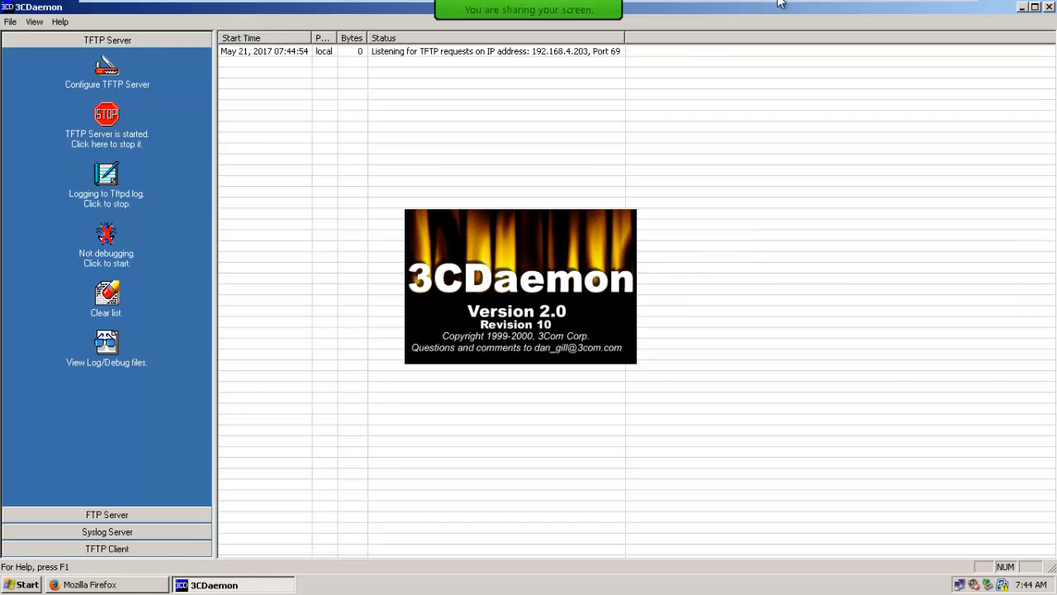
Switch back from Host#1a to SmartView Tracker on the Host#1 virtual machine
mouse_move(780, 6)
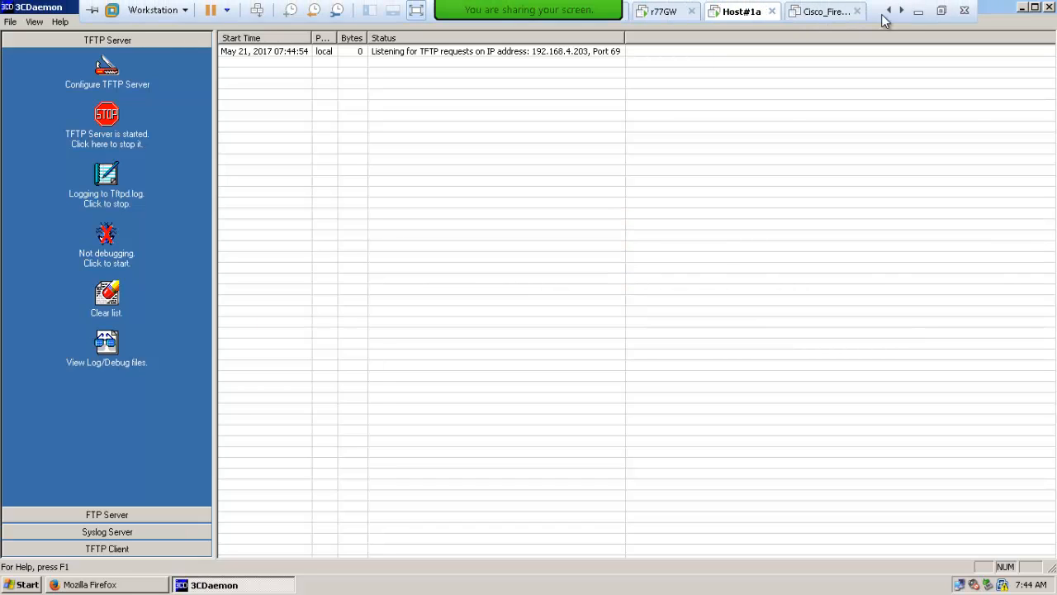
left_click(903, 12)
left_click(809, 12)
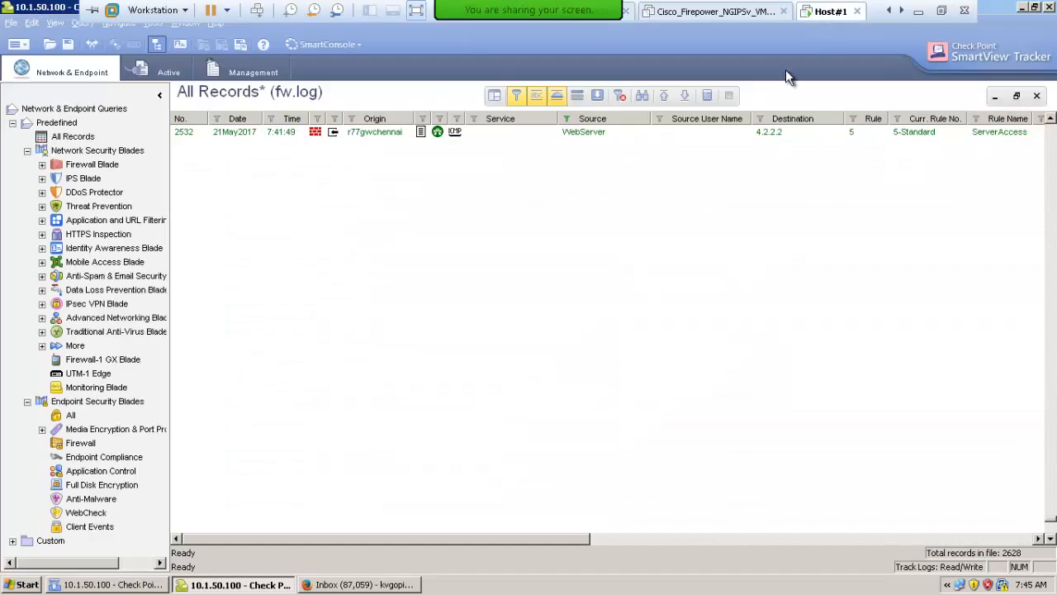
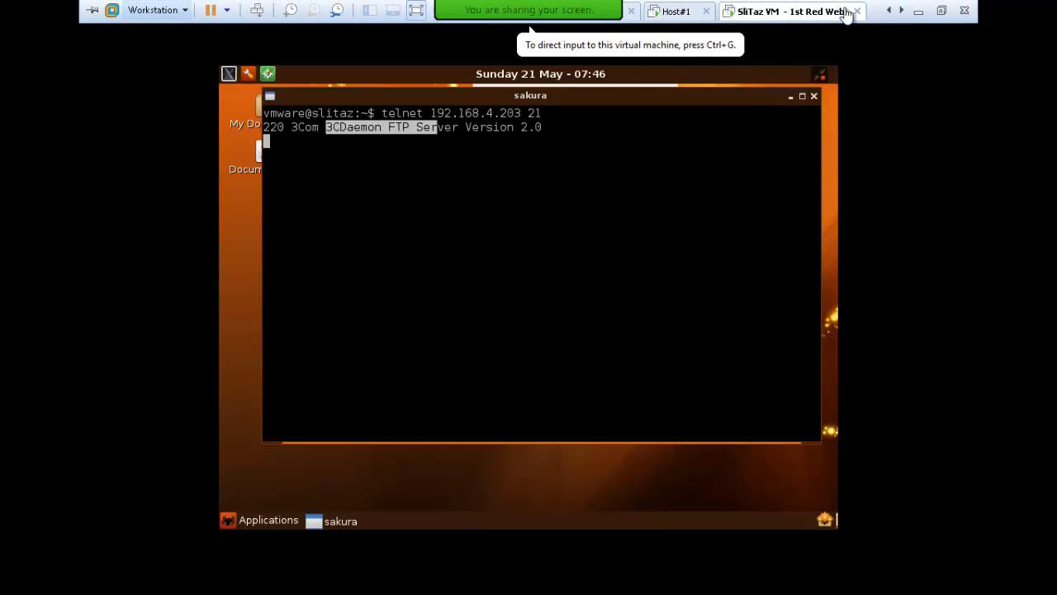
Switch to the Host#1 virtual machine and examine the translated source address in the WebServer ftp log record, closing the details after
left_click(699, 12)
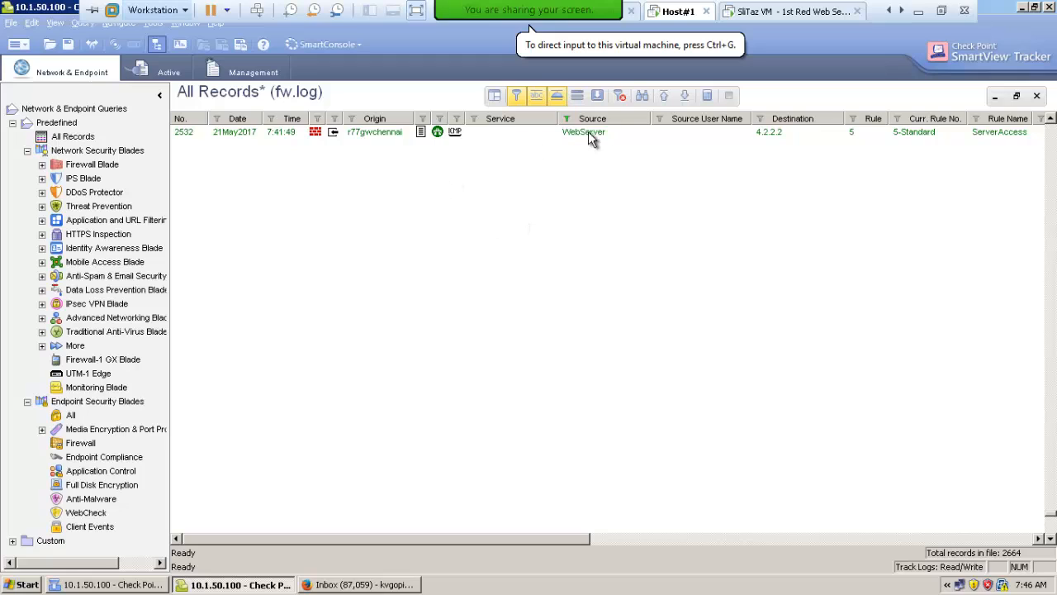
left_click(682, 96)
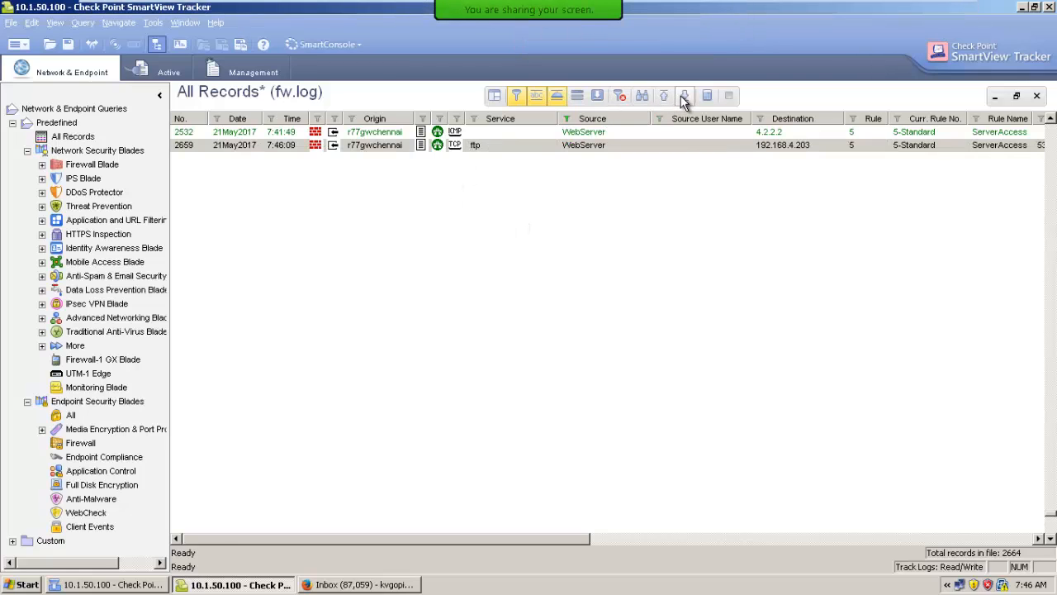
double_click(568, 145)
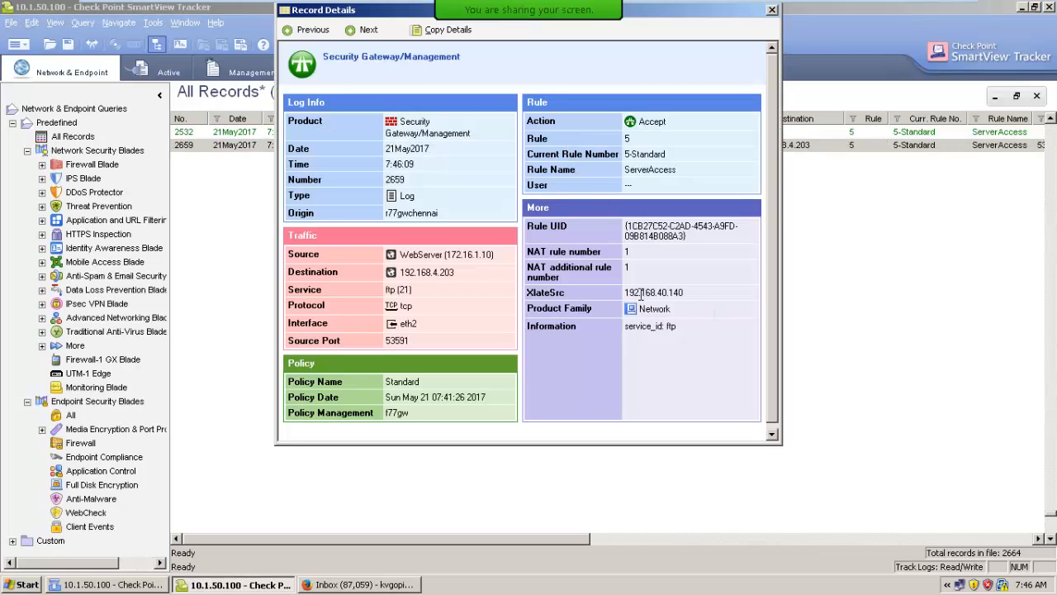
left_click_drag(627, 292, 741, 308)
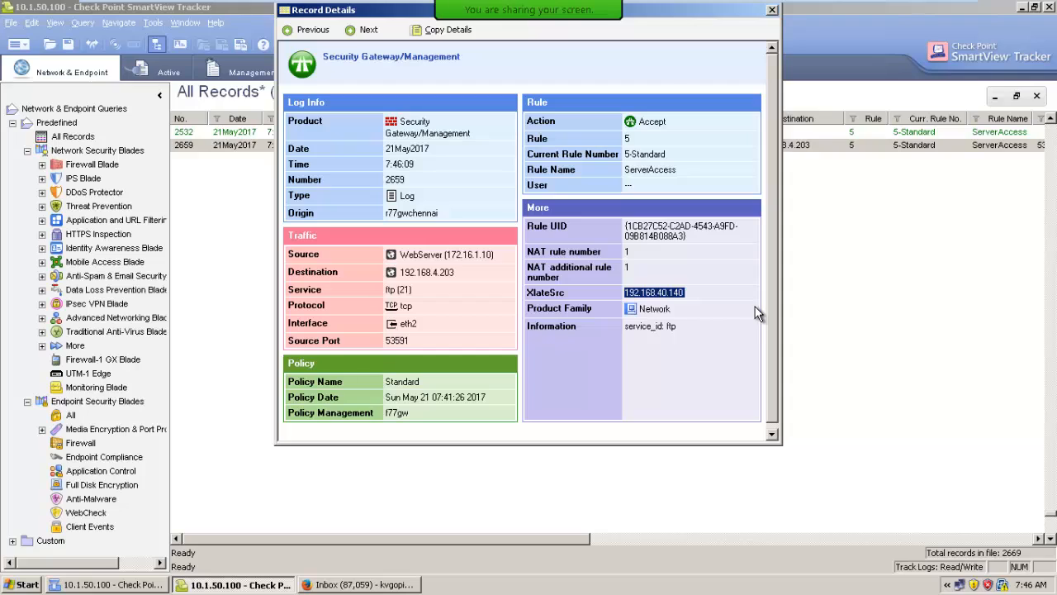
left_click(642, 297)
left_click_drag(628, 294, 692, 294)
left_click(773, 10)
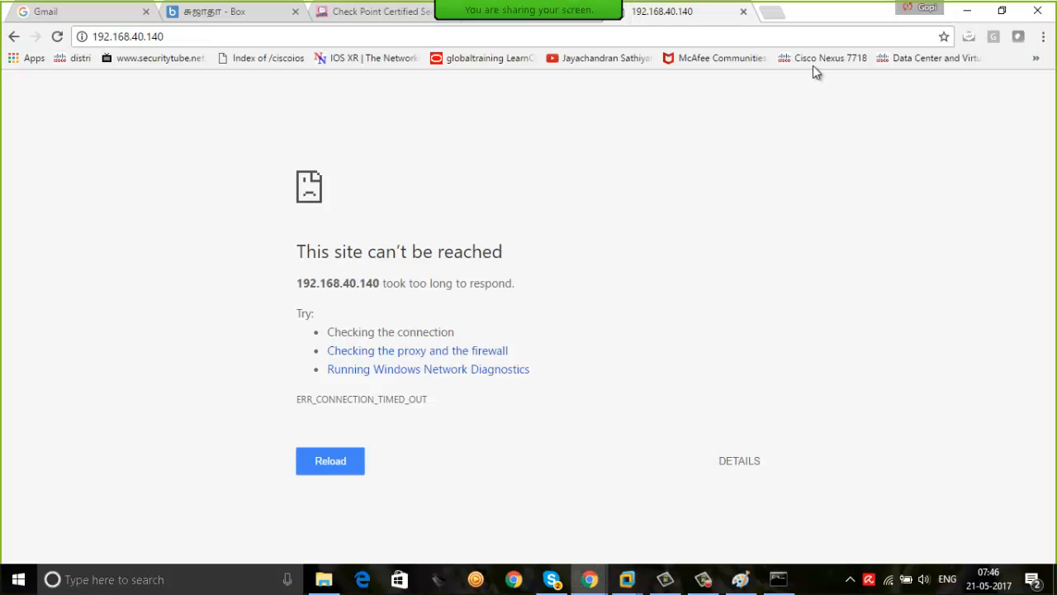
Switch to the network diagram in Paint, review the web server's address mapping and return to the Host#1 virtual machine
left_click(918, 5)
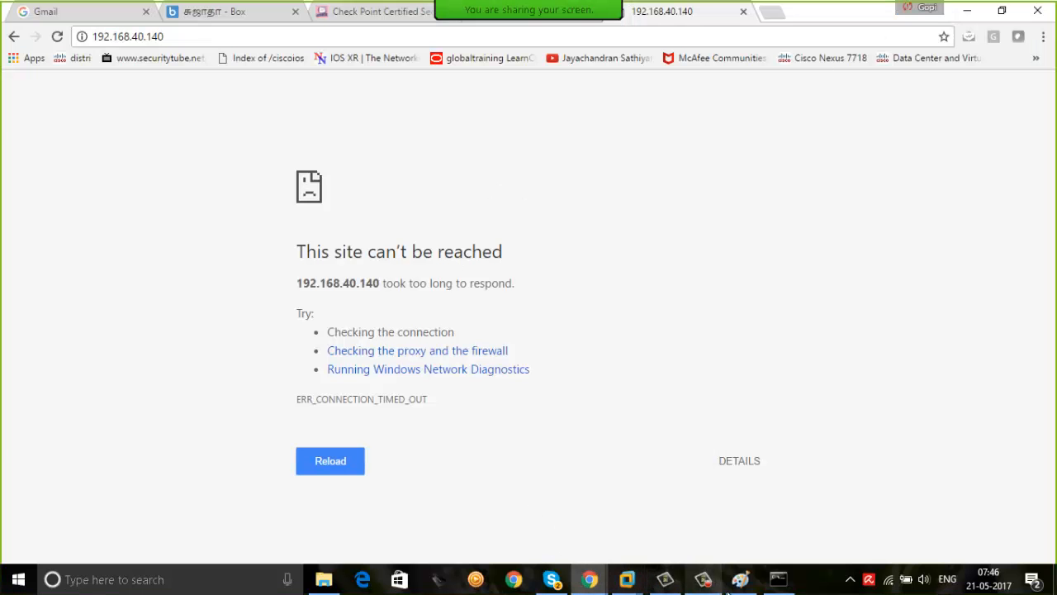
left_click(740, 579)
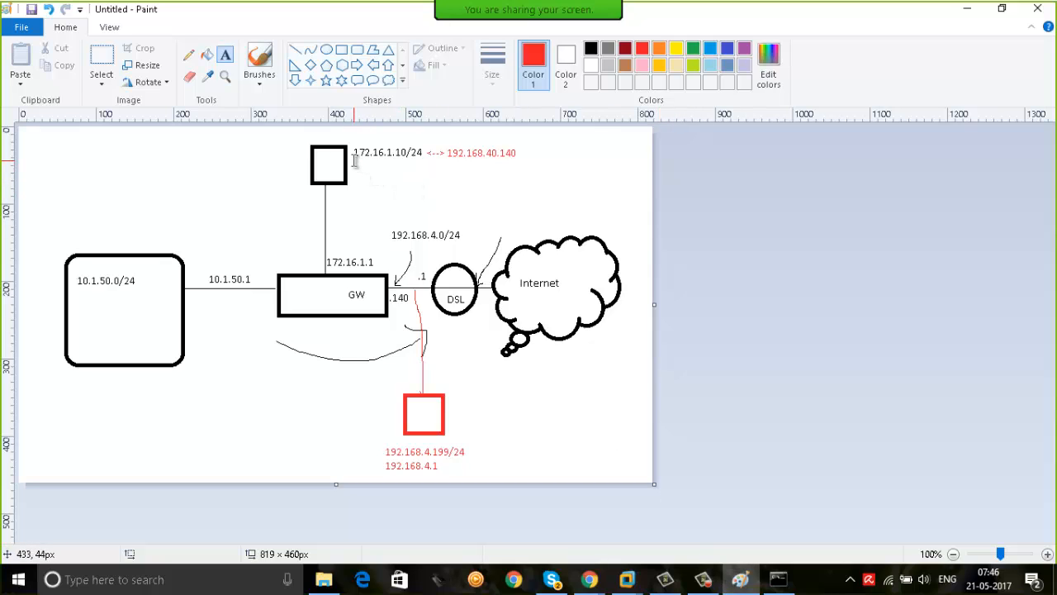
left_click_drag(350, 149, 363, 151)
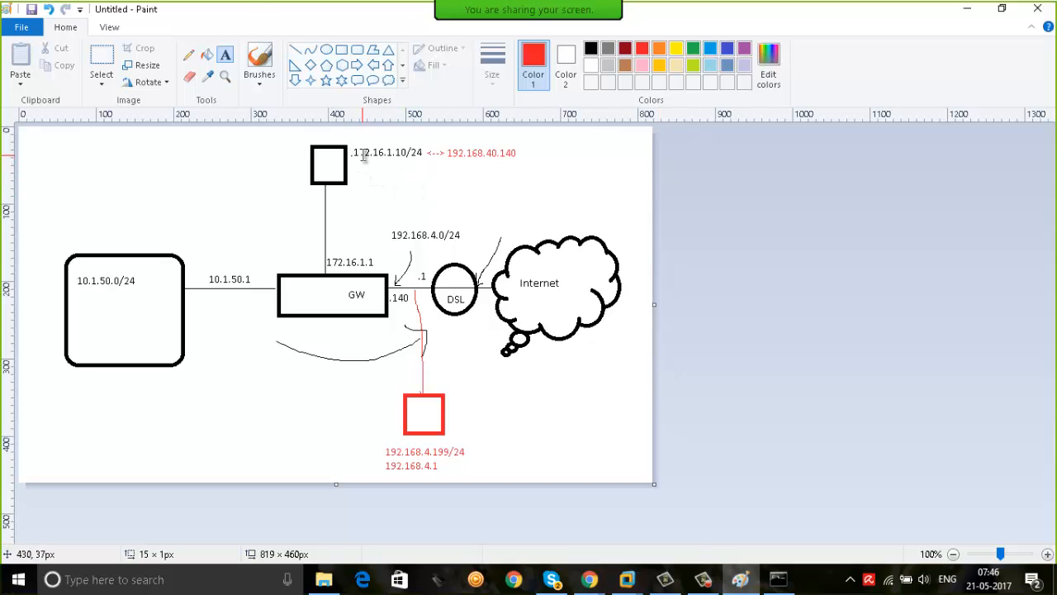
left_click(547, 183)
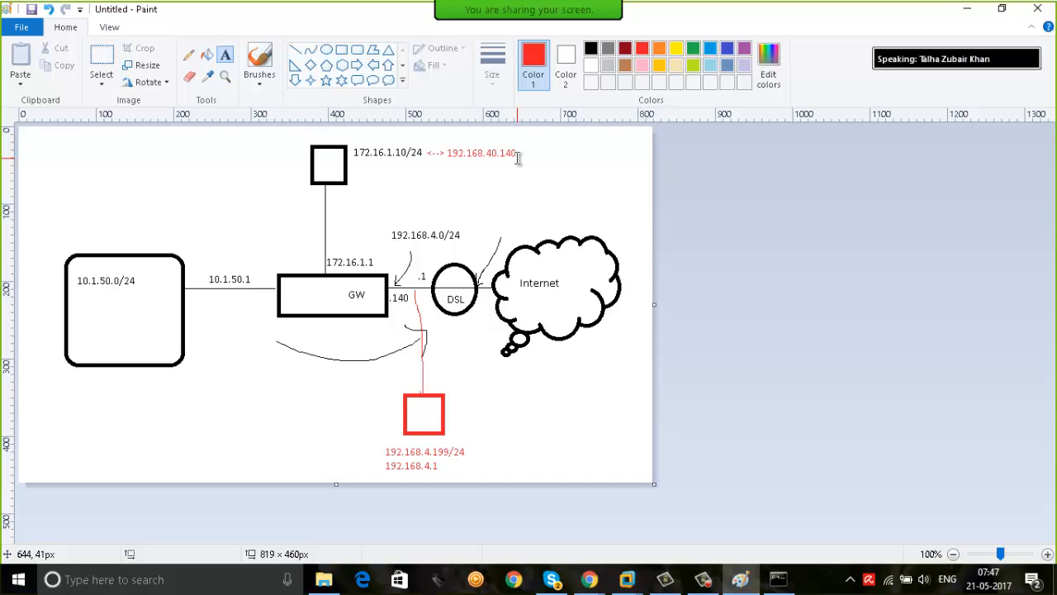
left_click(626, 585)
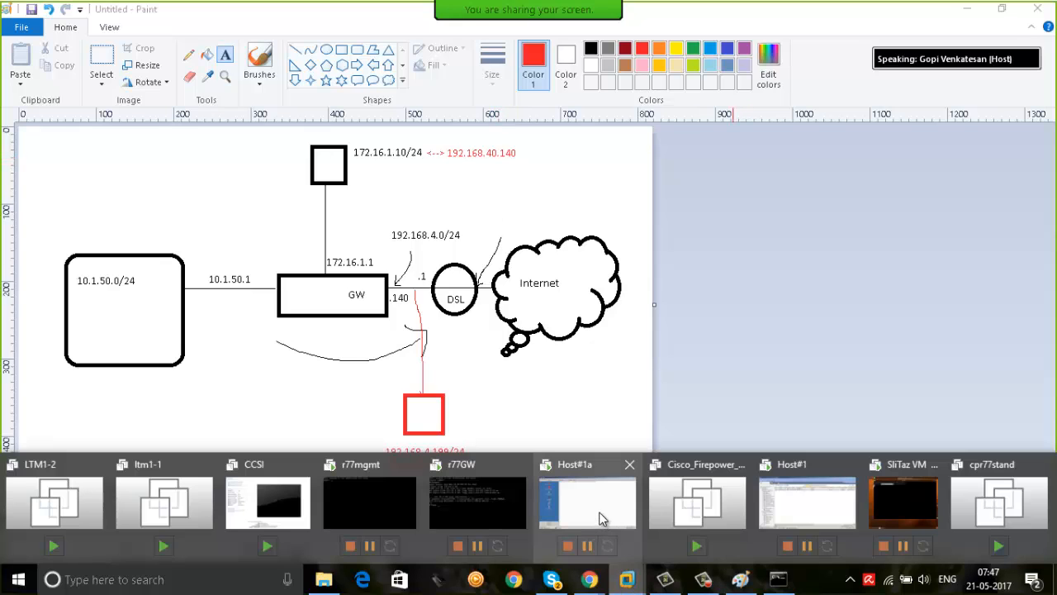
left_click(798, 494)
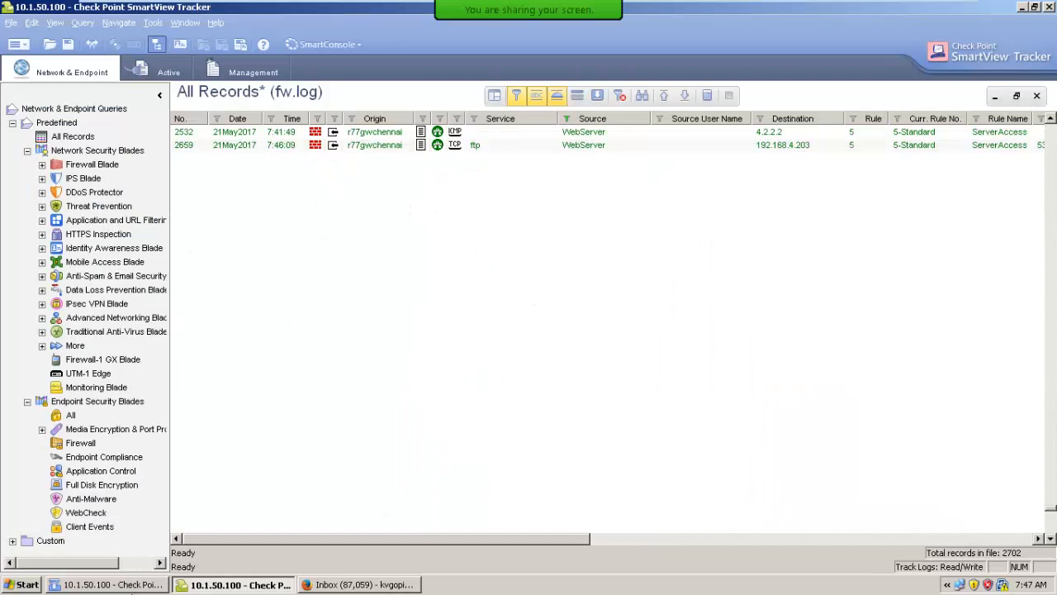
In SmartDashboard, disable automatic address translation rules on the WebServer host node
left_click(125, 585)
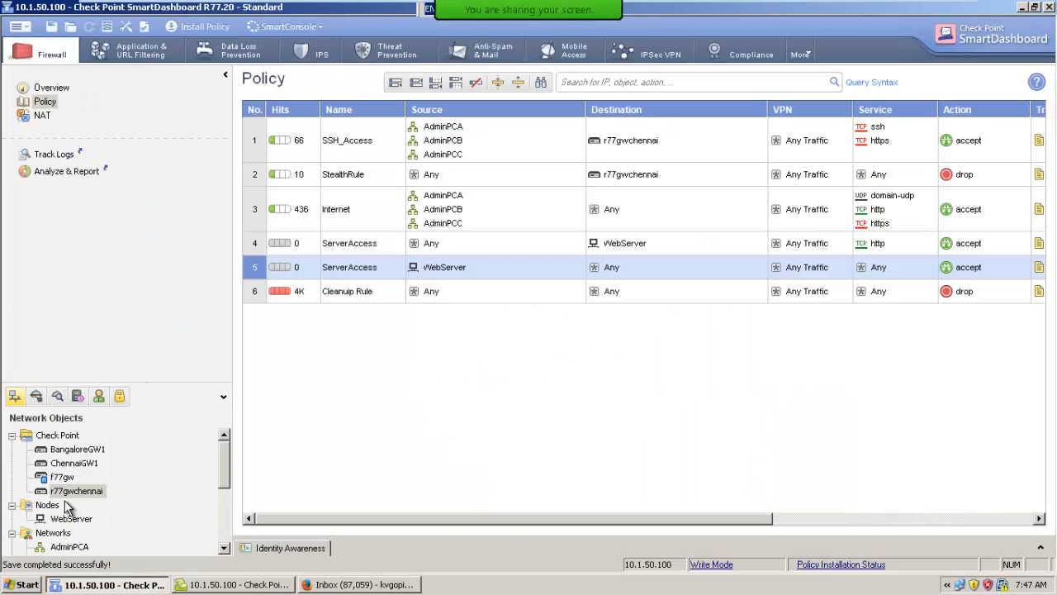
left_click(71, 519)
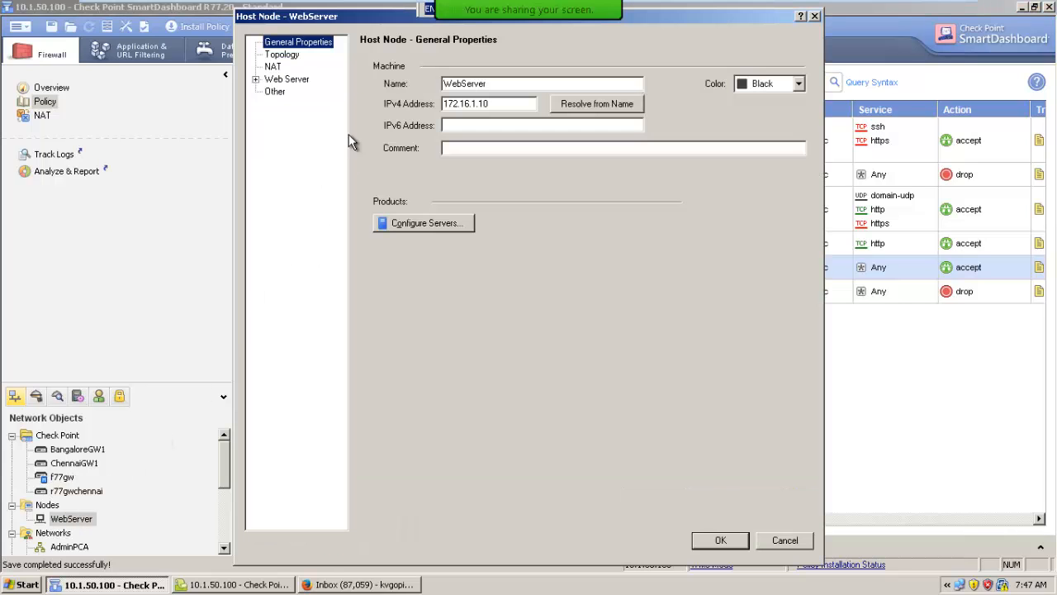
left_click(273, 66)
left_click(429, 83)
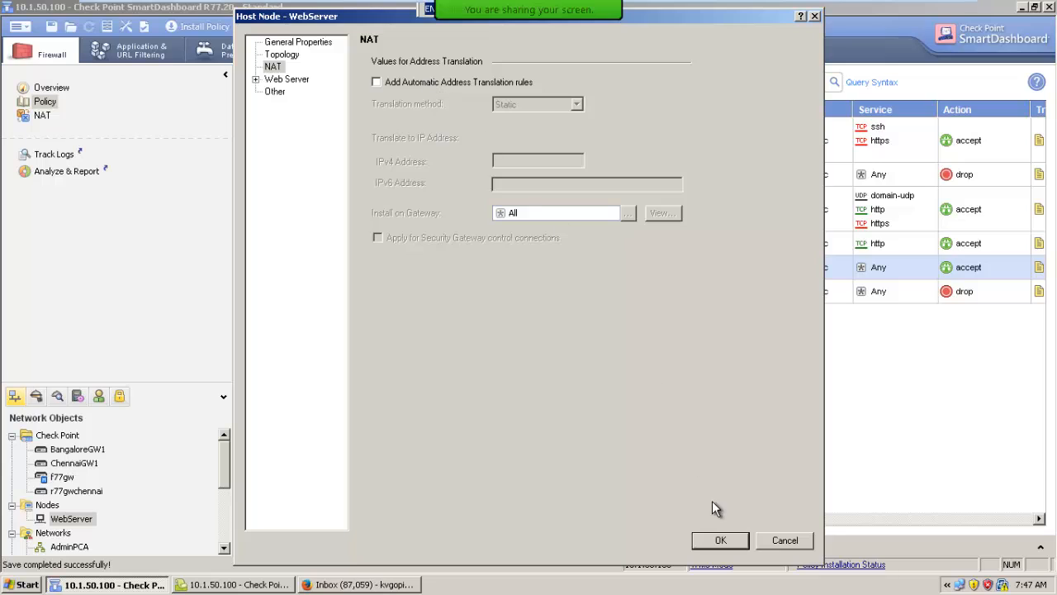
left_click(717, 541)
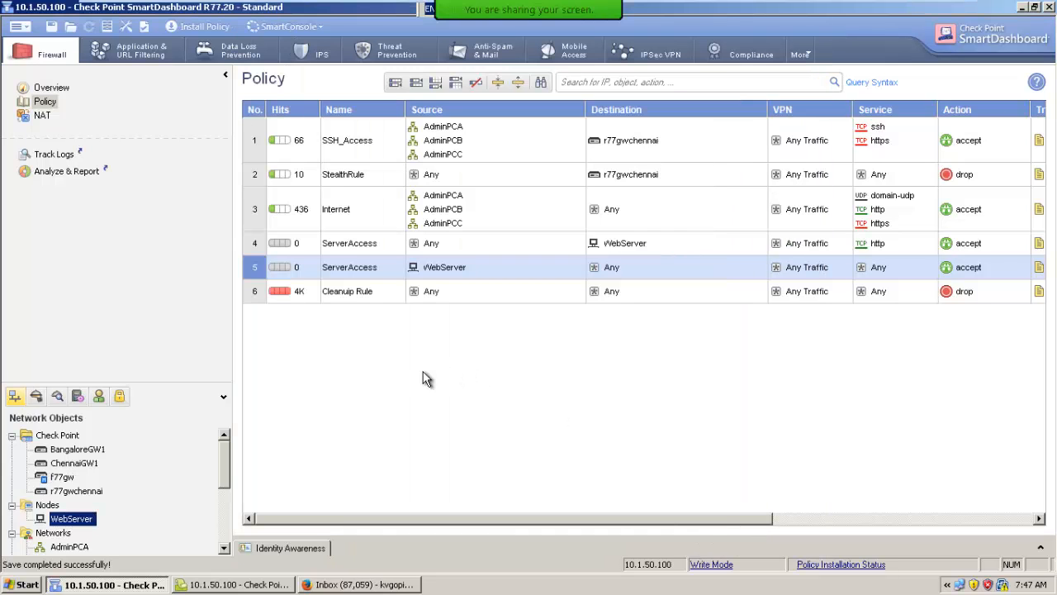
Display the NAT rules and create a host node named PubIP with IPv4 address 192.168.40.149
left_click(41, 115)
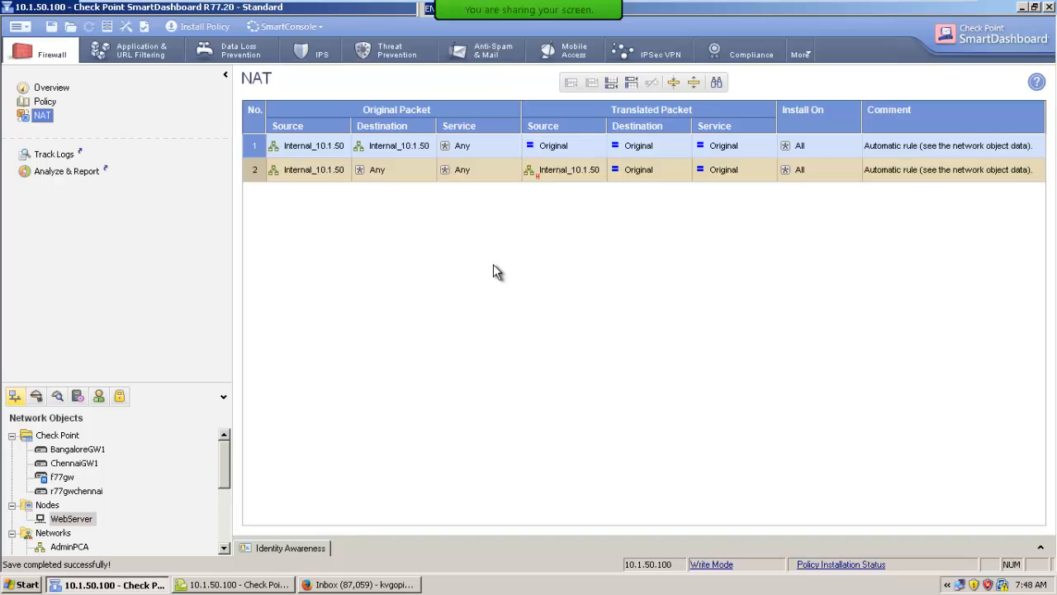
right_click(51, 505)
mouse_move(81, 515)
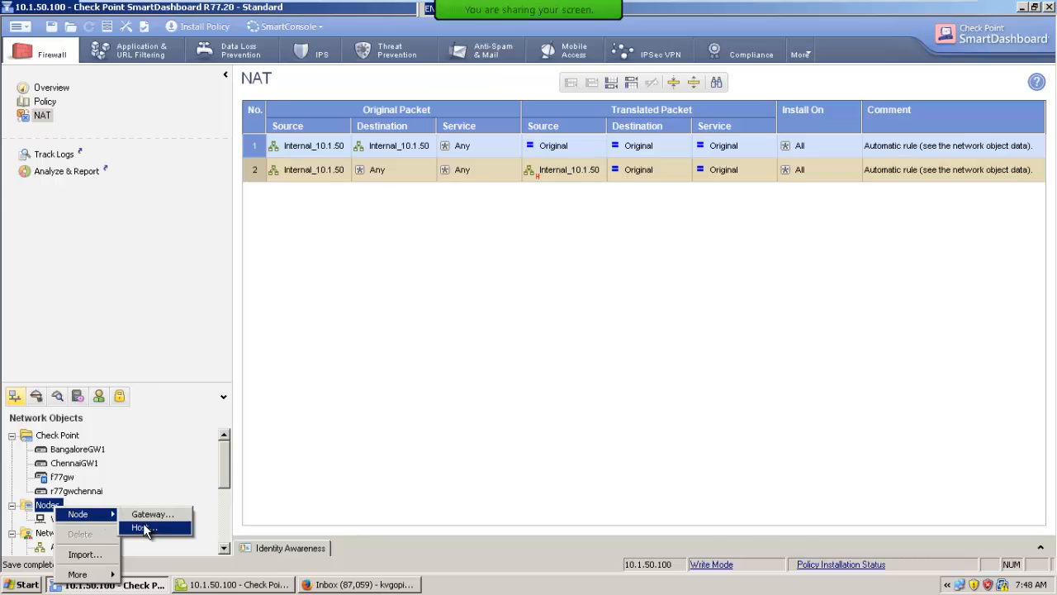
left_click(143, 528)
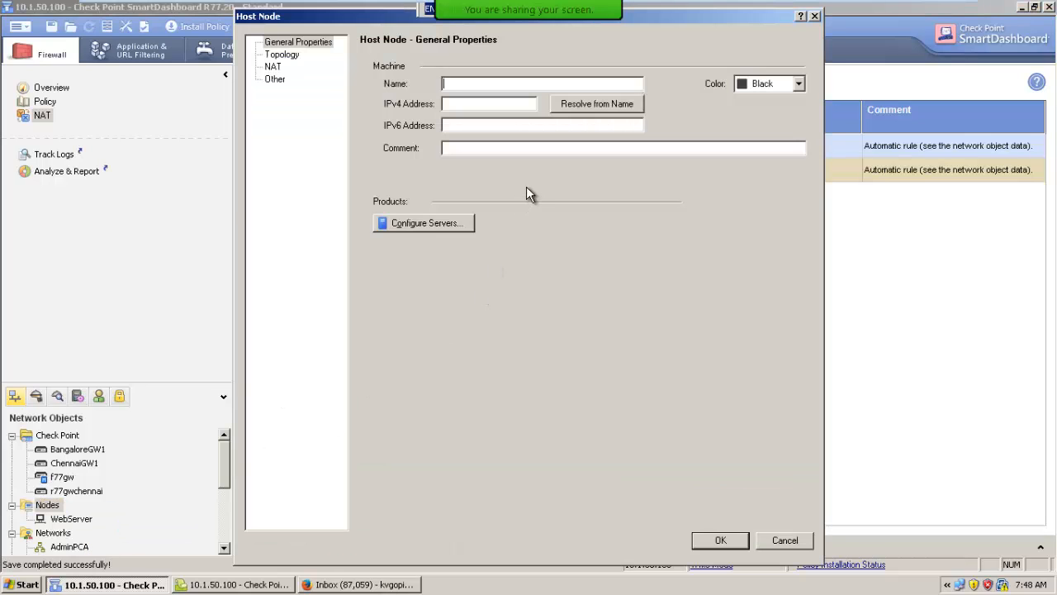
type("PubIP")
key("Tab")
type("192.16")
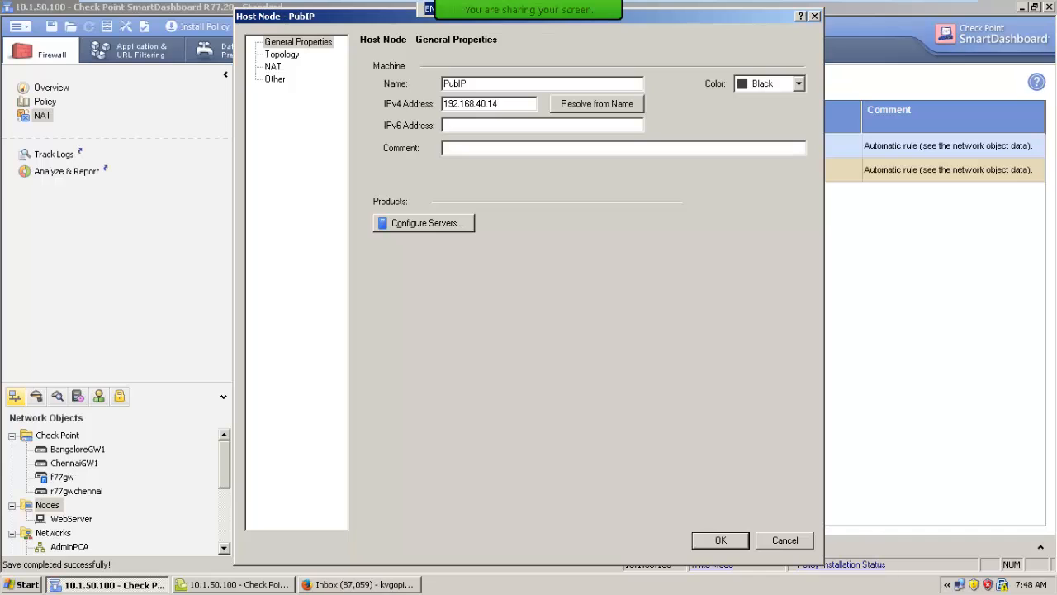
left_click(710, 538)
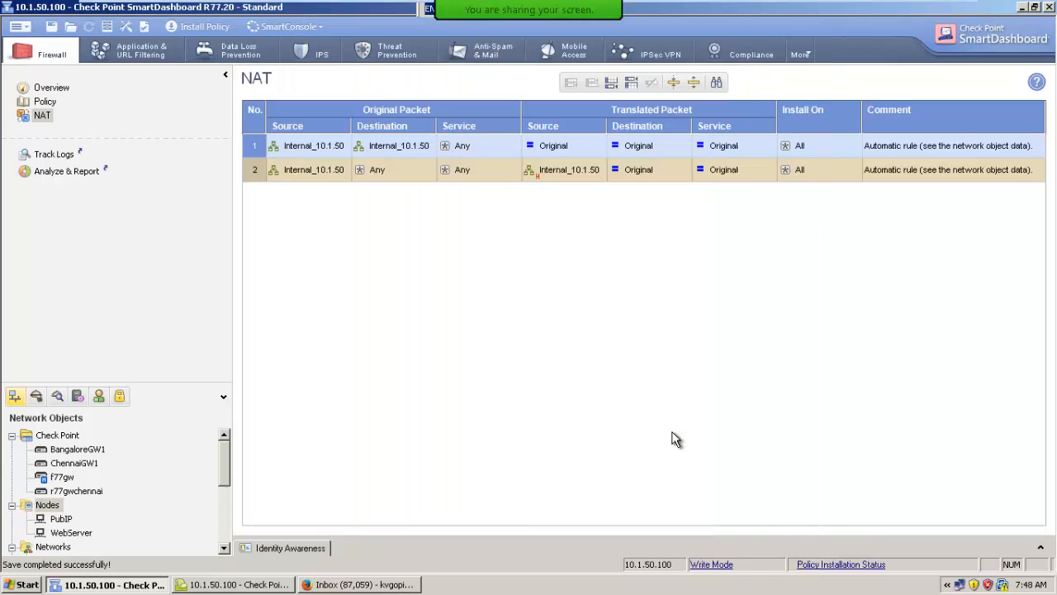
Add a NAT rule above the existing ones that translates original destination PubIP to WebServer, and save the policy
left_click(55, 534)
left_click(62, 518)
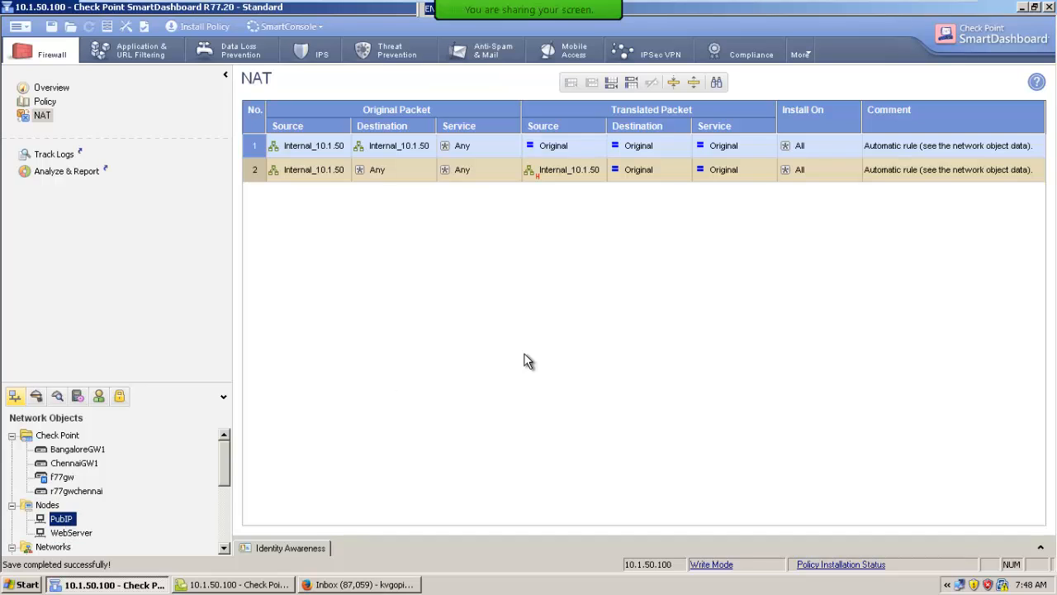
left_click(629, 84)
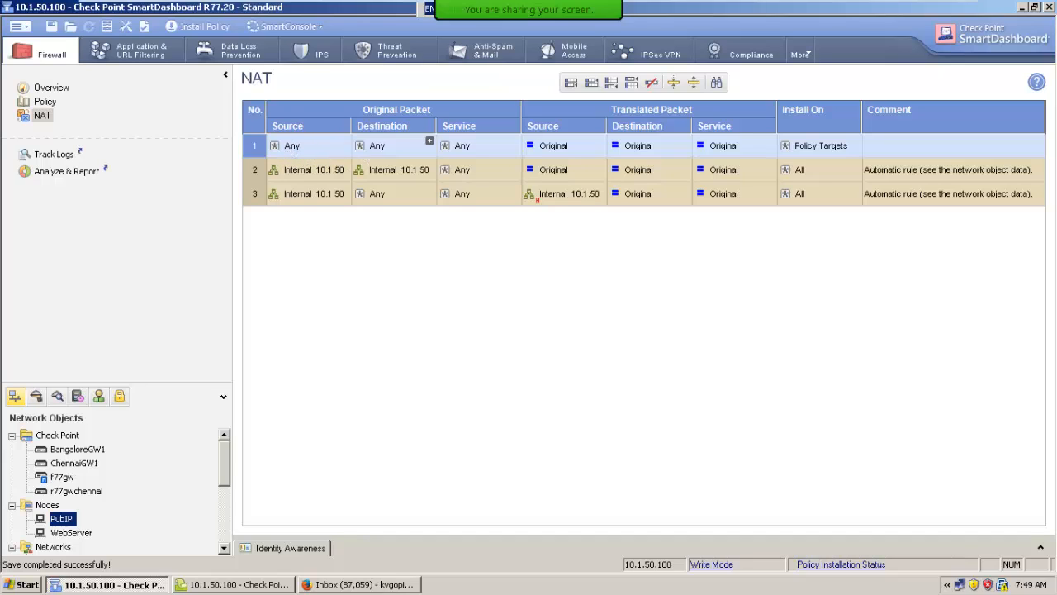
left_click_drag(70, 522, 377, 147)
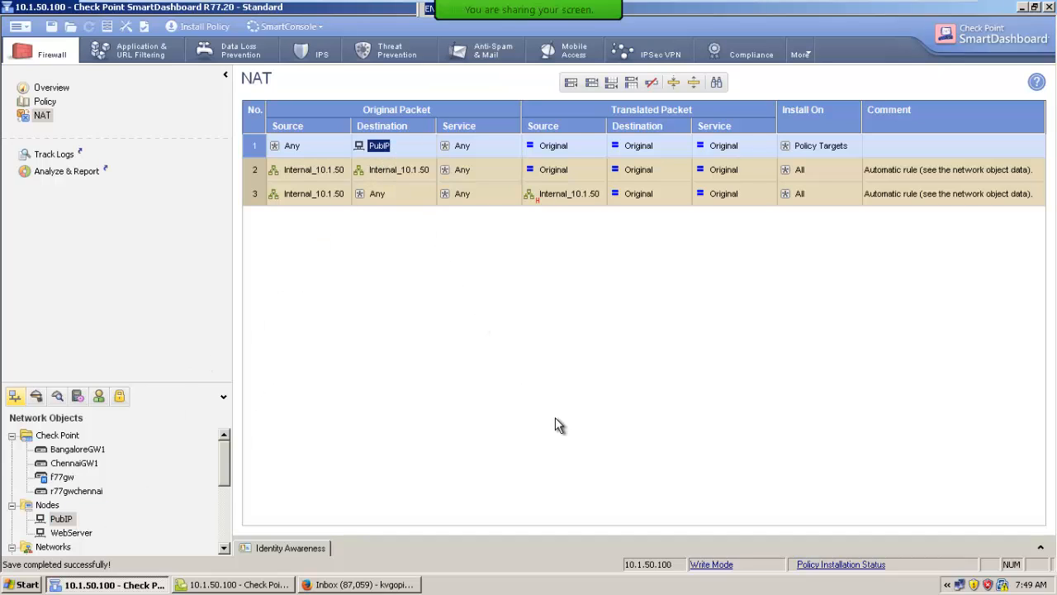
mouse_move(377, 156)
left_click_drag(79, 522, 648, 147)
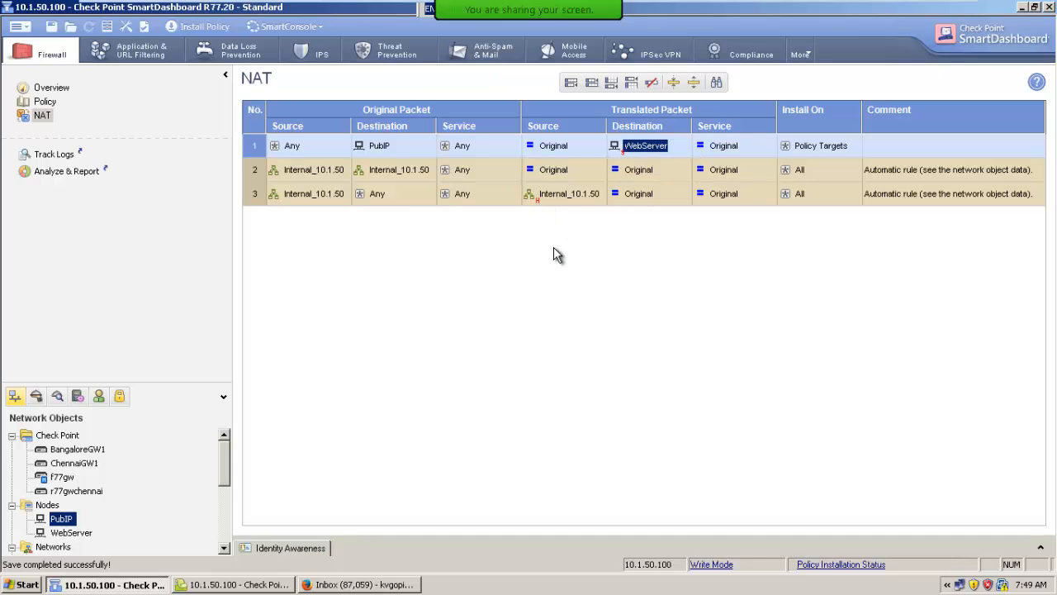
left_click(612, 177)
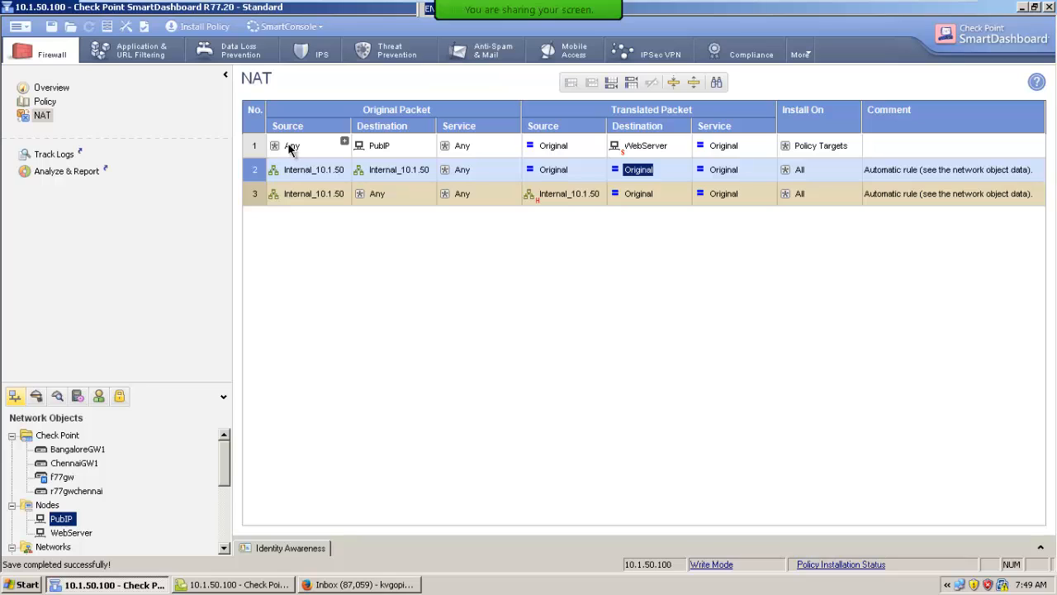
mouse_move(374, 153)
mouse_move(933, 2)
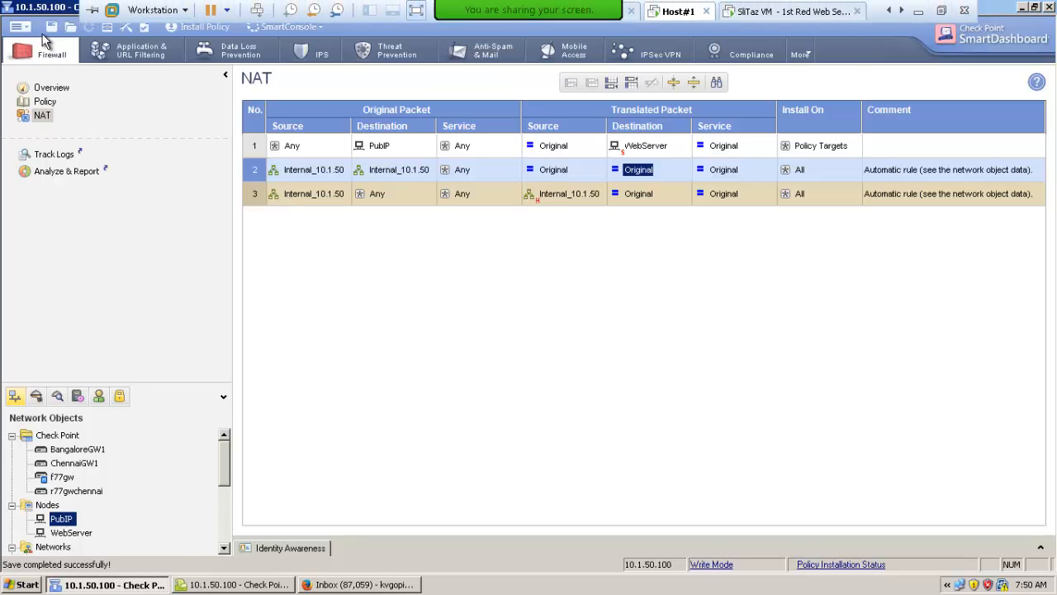
left_click(50, 26)
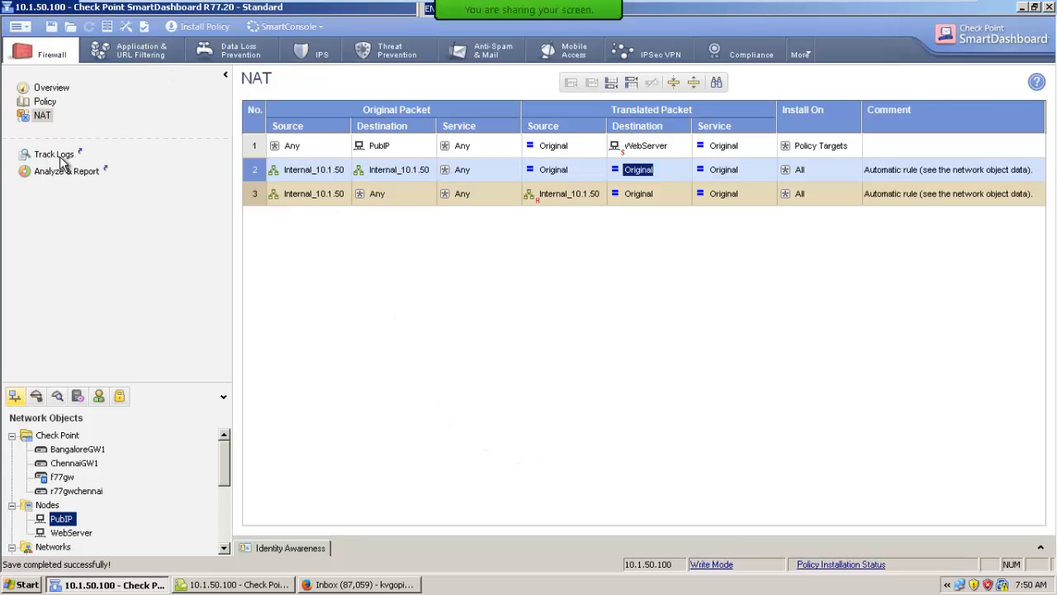
In the firewall policy, add PubIP to rule 4's destination, remove it from rule 5's source and save
left_click(49, 104)
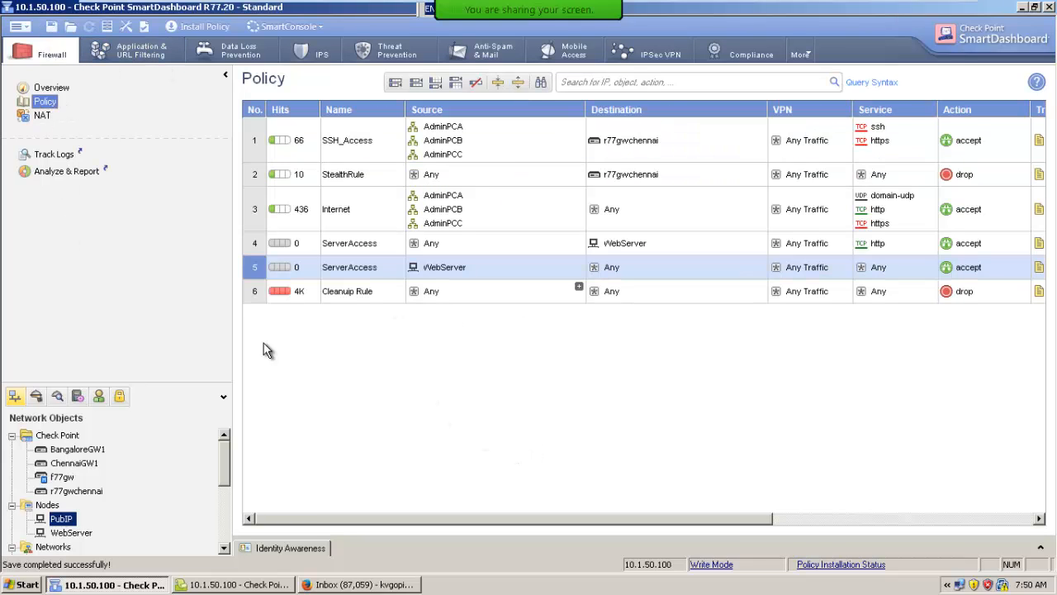
left_click_drag(62, 518, 630, 250)
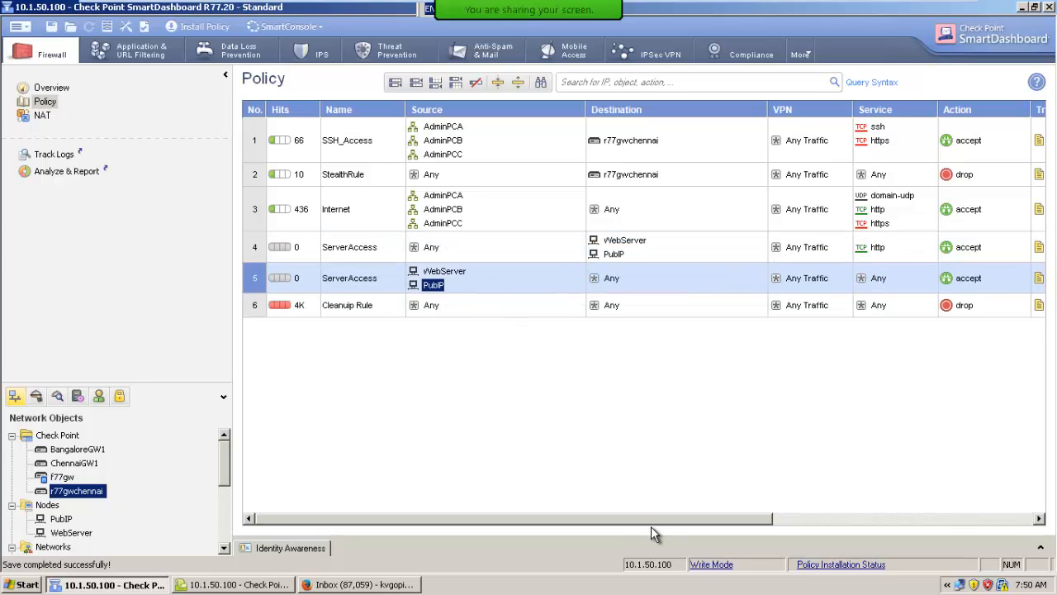
key("Delete")
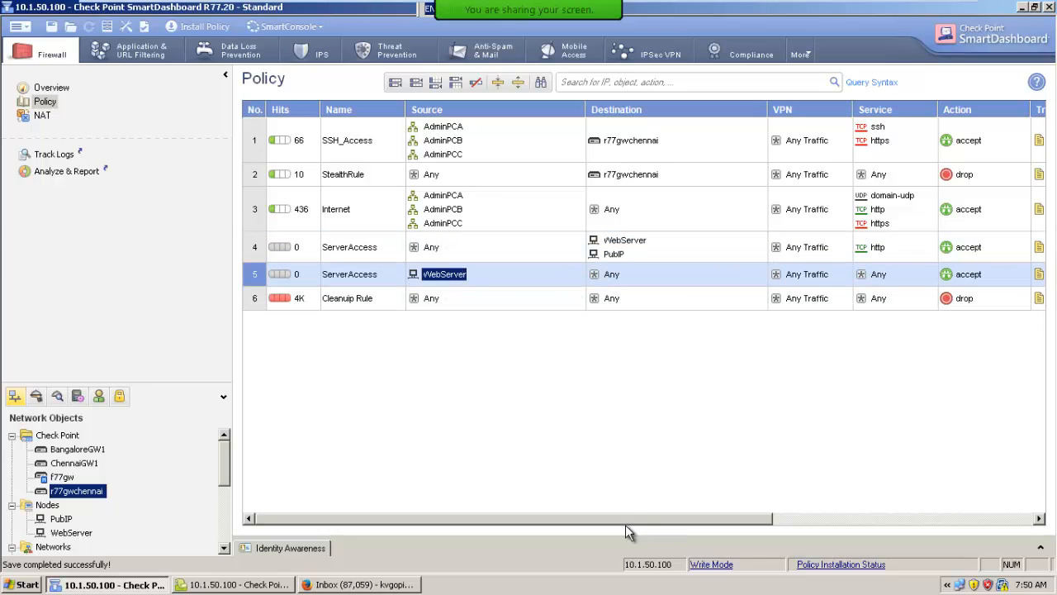
left_click(51, 27)
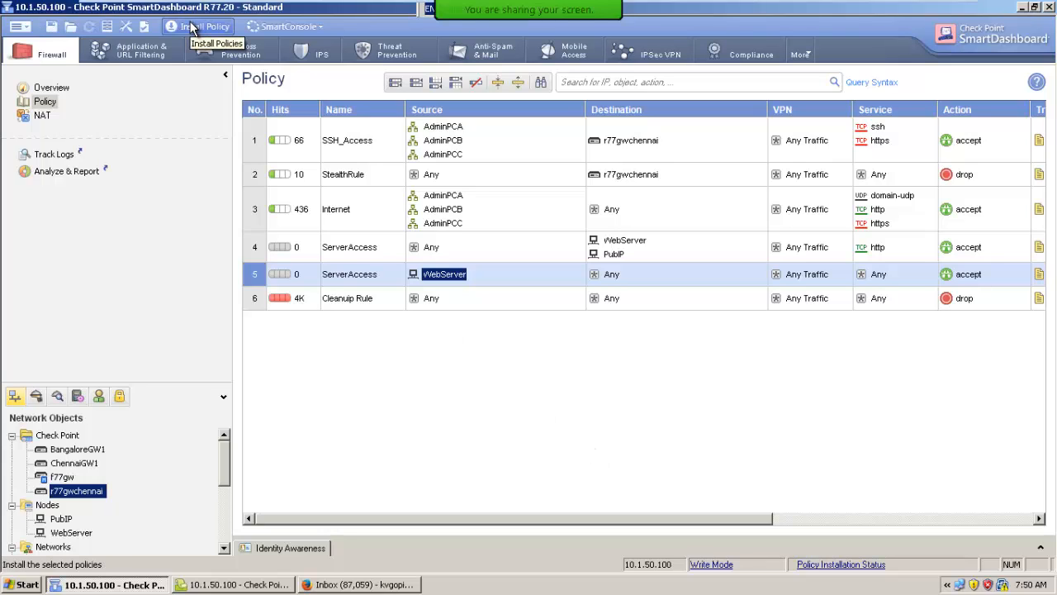
Switch to the network diagram in Paint and erase the red 192.168.40.140 address beside 172.16.1.10/24
mouse_move(894, 7)
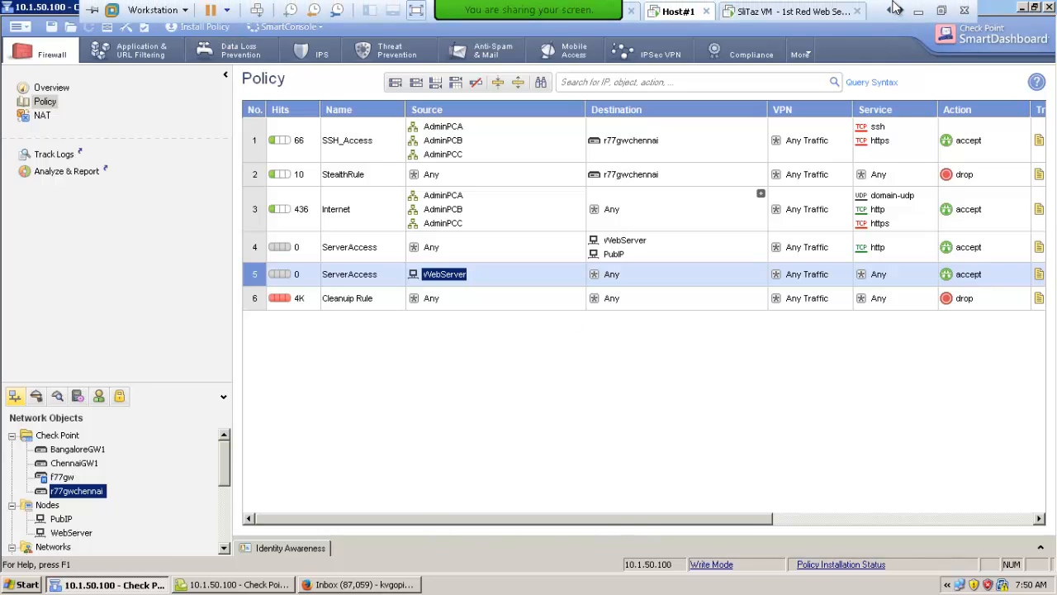
left_click(921, 9)
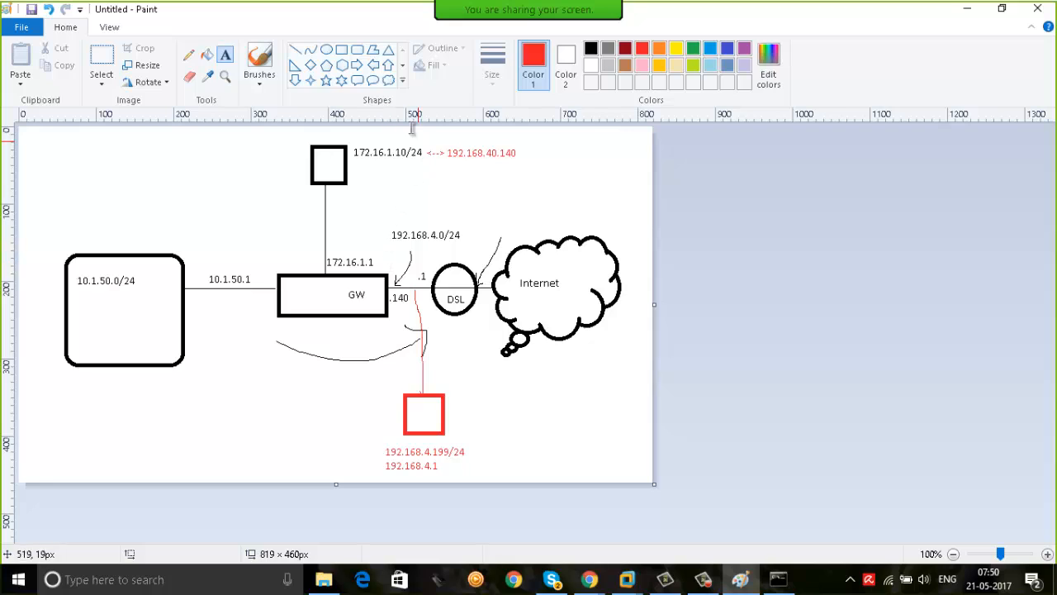
left_click(189, 55)
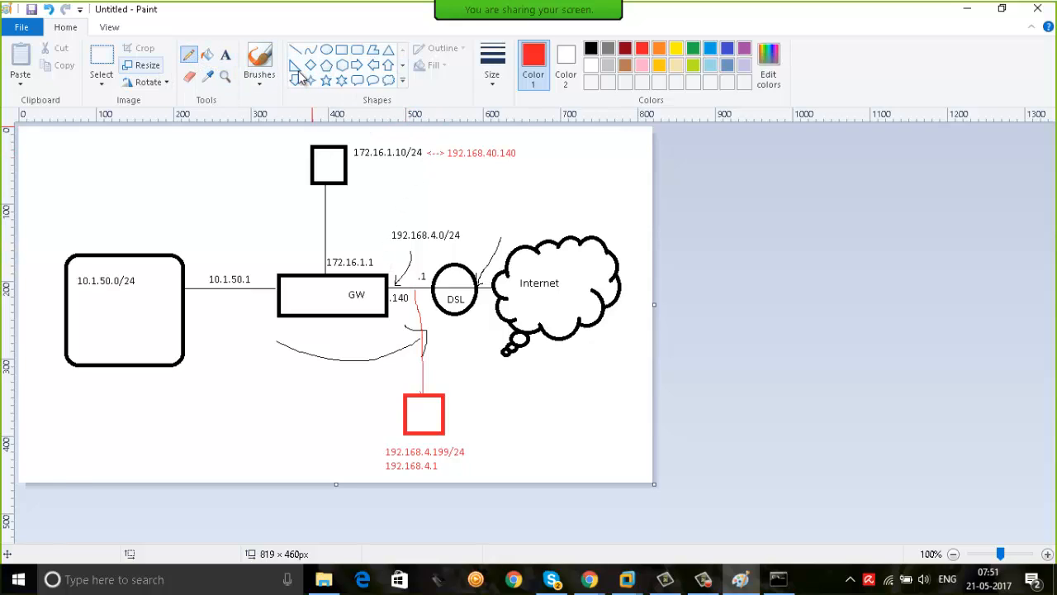
left_click(189, 77)
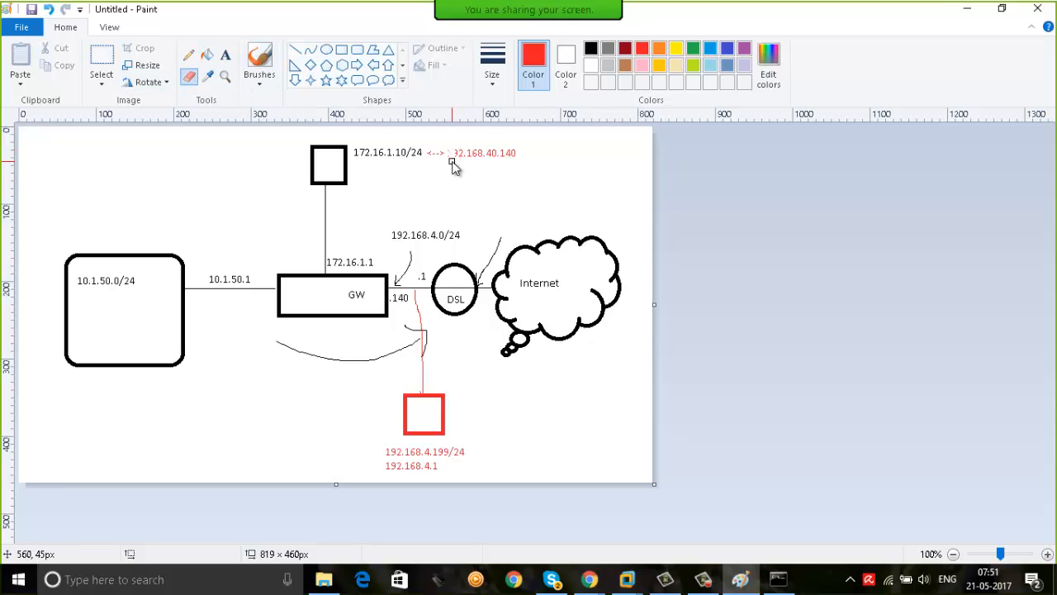
mouse_move(454, 157)
left_mouse_down()
mouse_move(514, 159)
mouse_move(450, 158)
left_mouse_up()
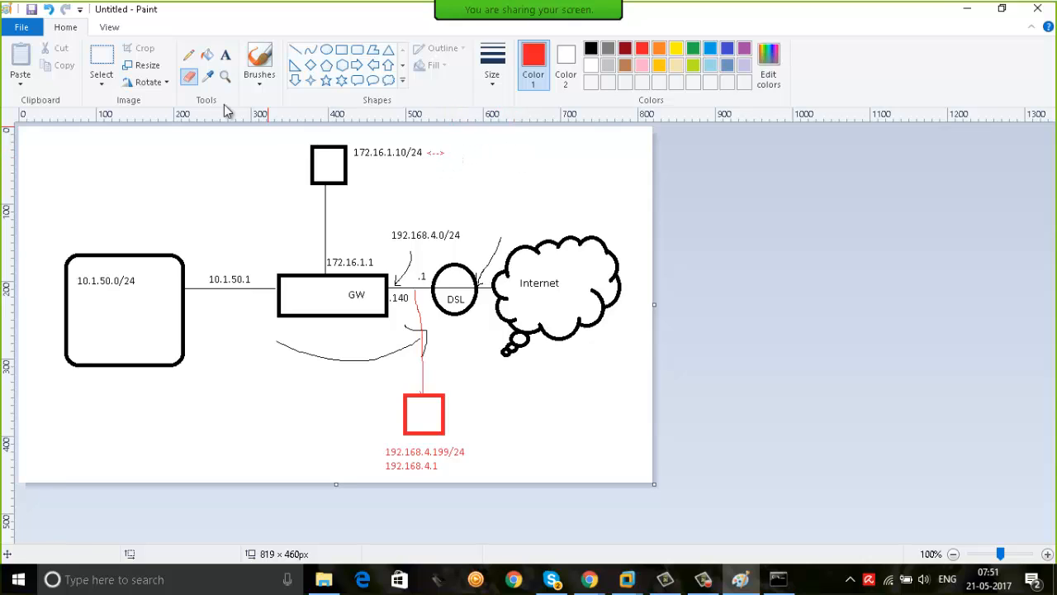
Start a new red address label beginning with "192.1" after the arrow beside 172.16.1.10/24
left_click(225, 55)
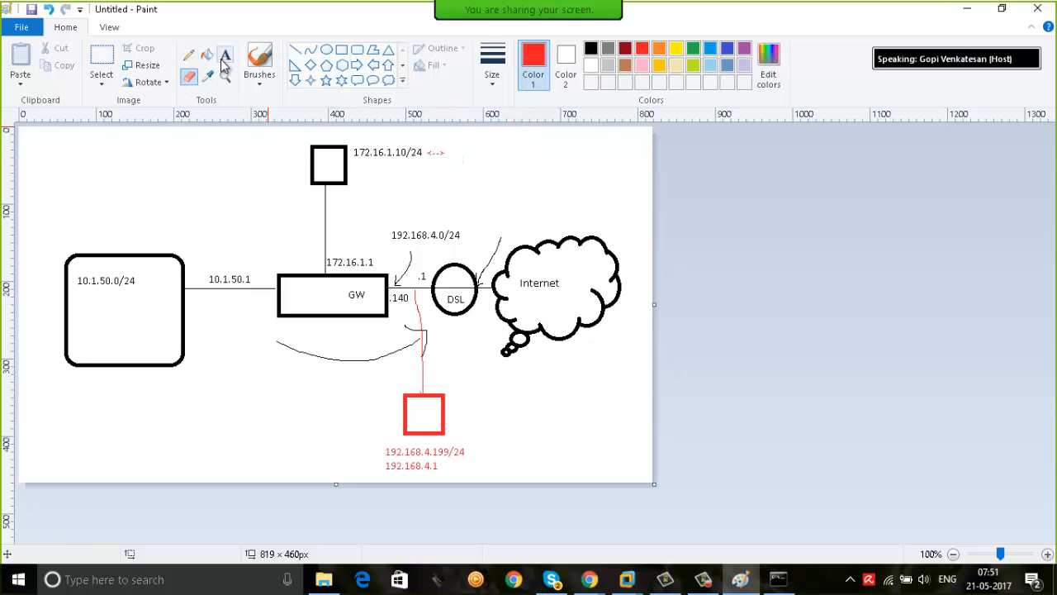
left_click(449, 154)
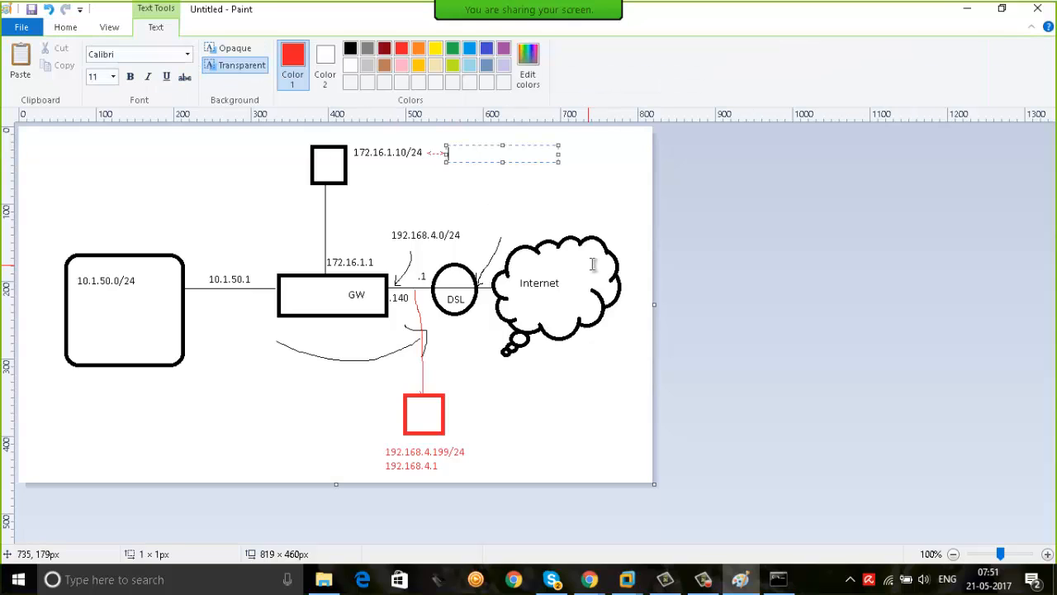
type("192.1")
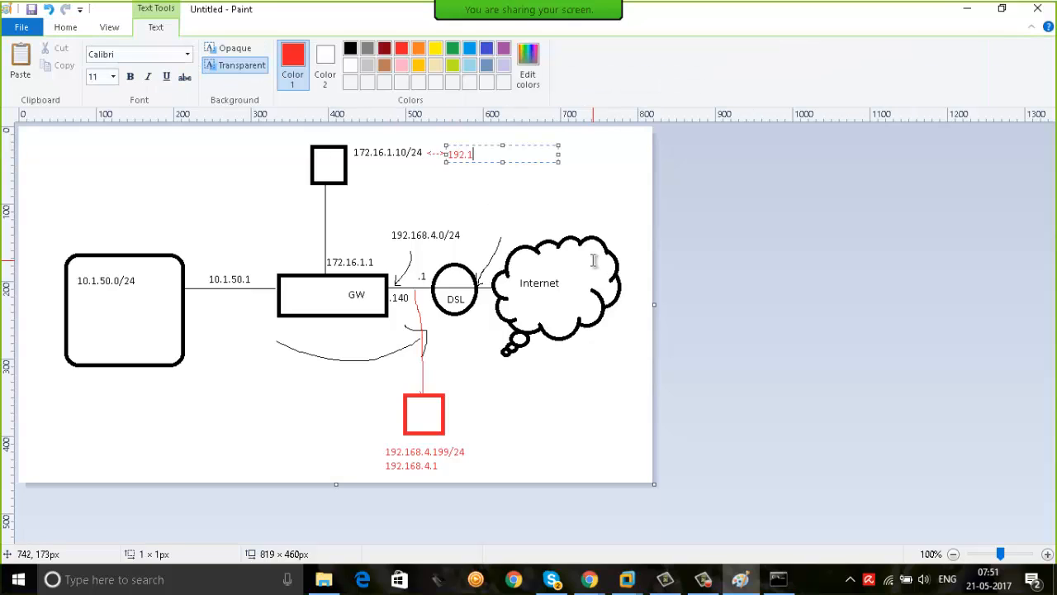
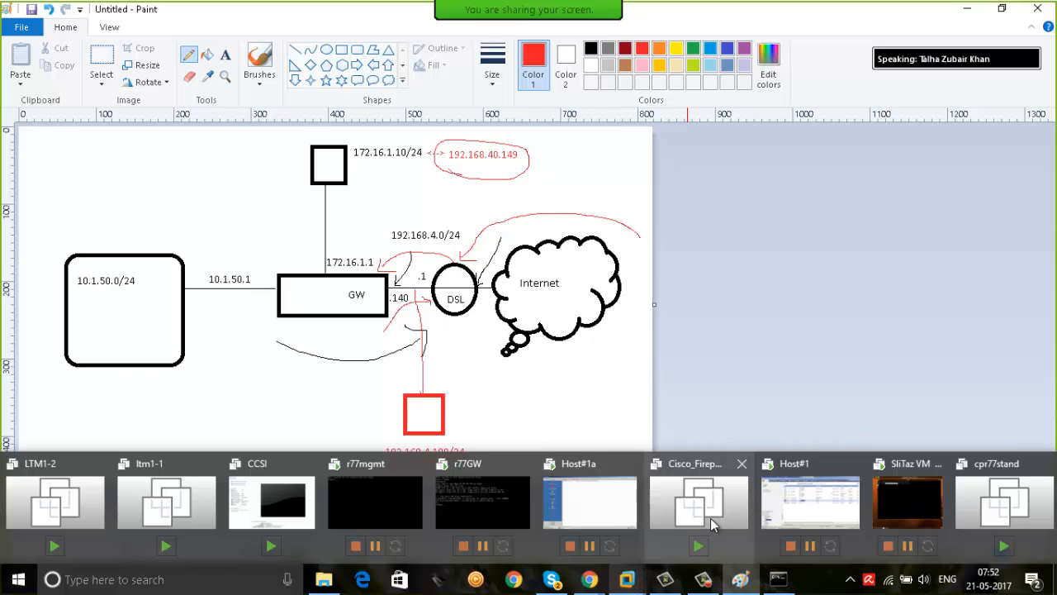
left_click(809, 500)
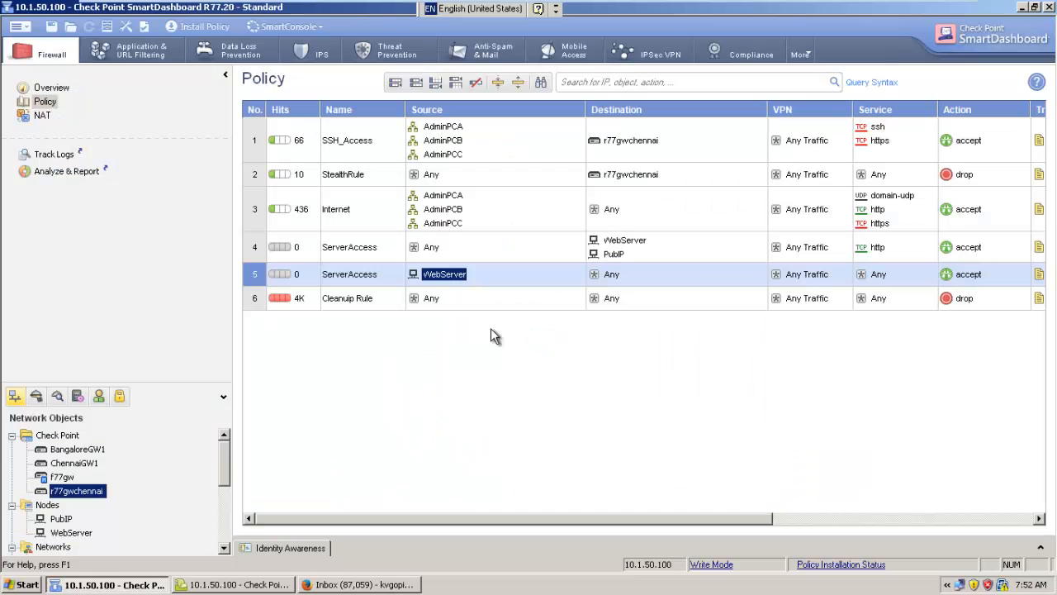
left_click(347, 584)
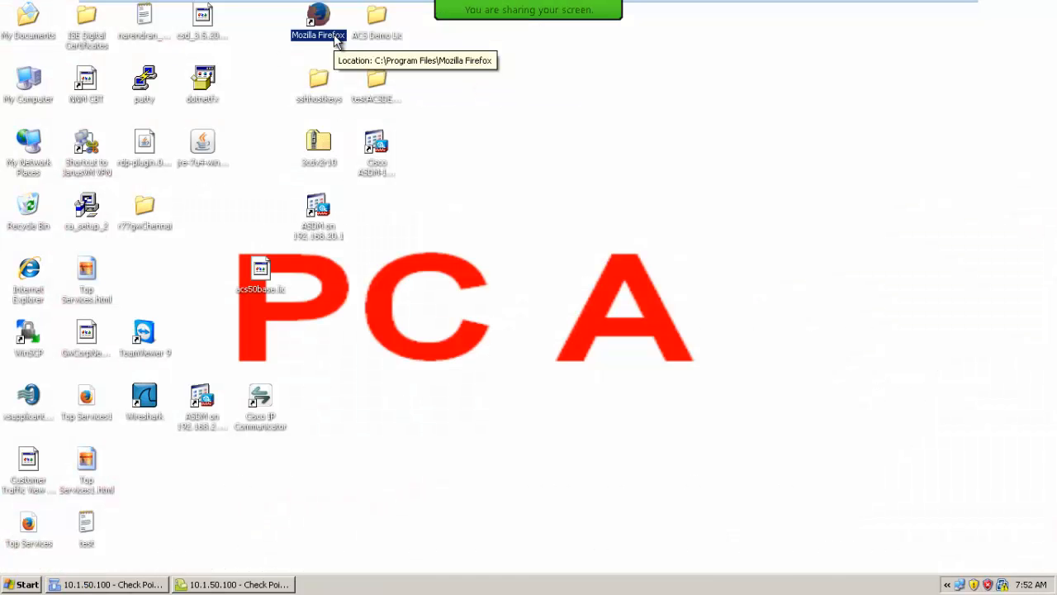
double_click(324, 37)
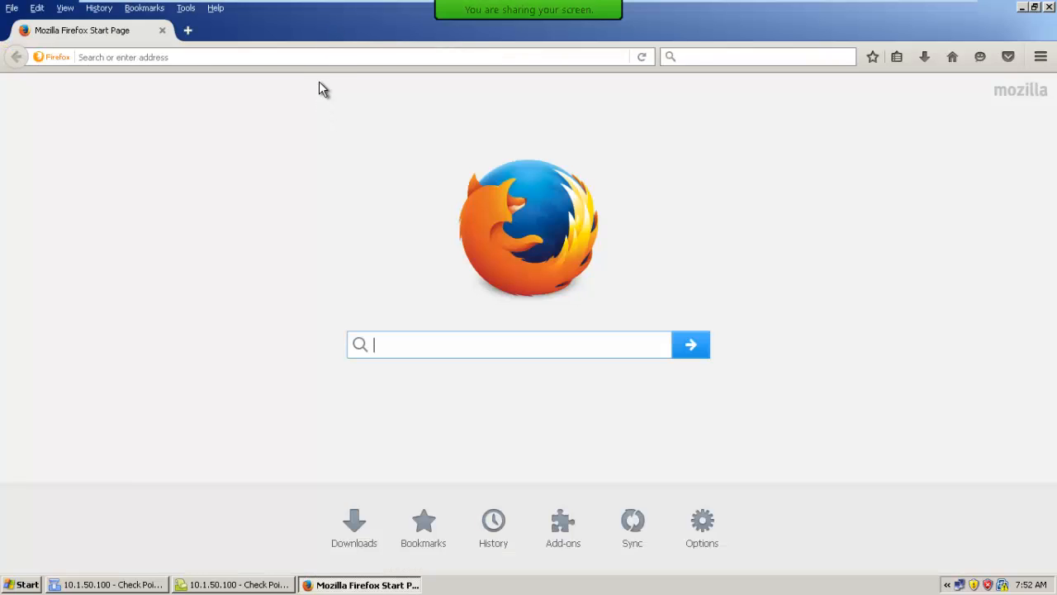
left_click(323, 57)
type("1")
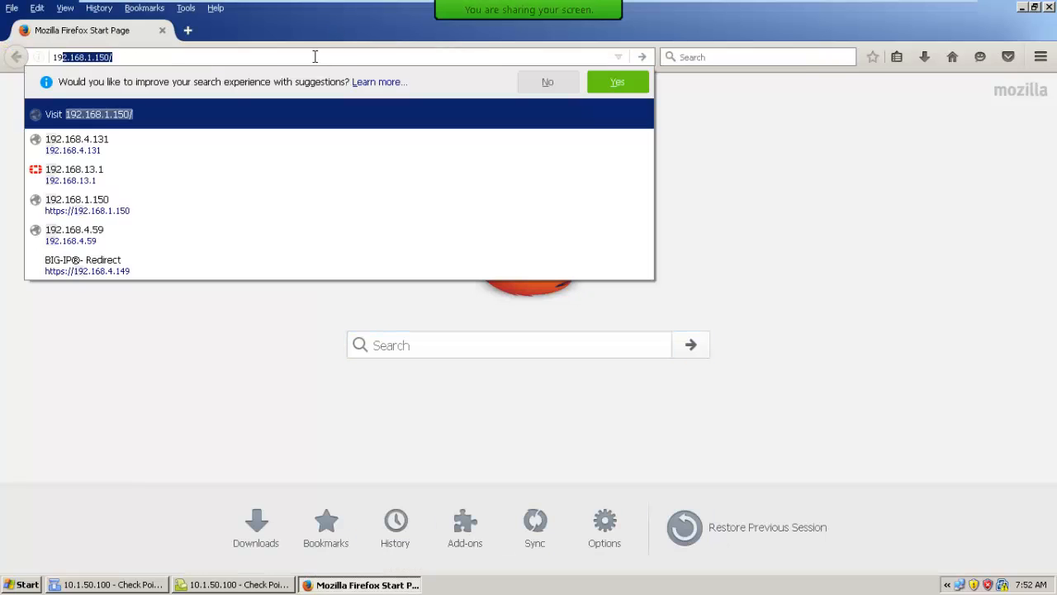
key("BackSpace")
key("BackSpace")
type("https:/")
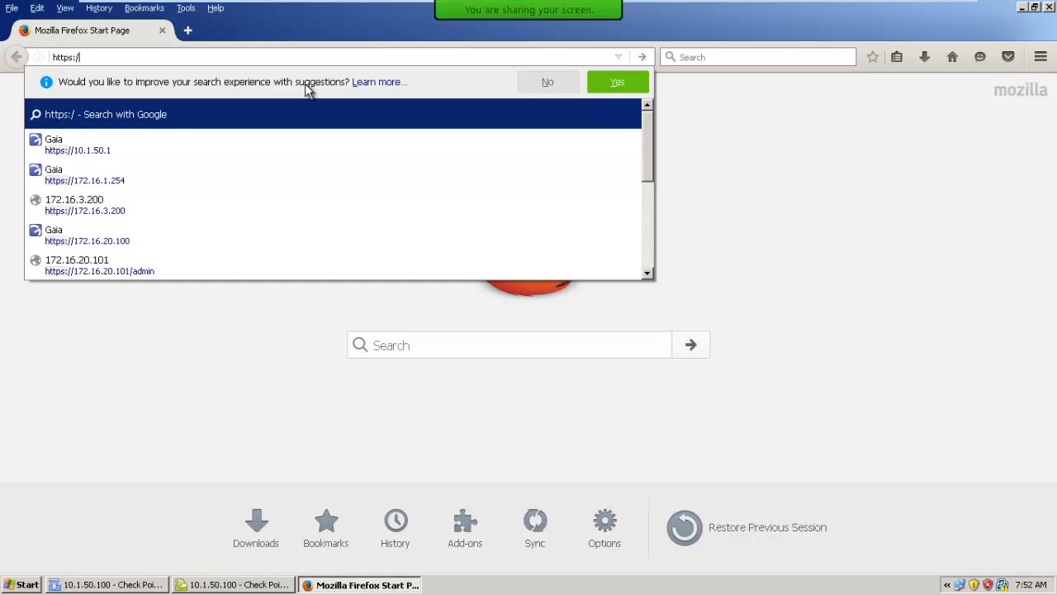
type("/10.1.50.1")
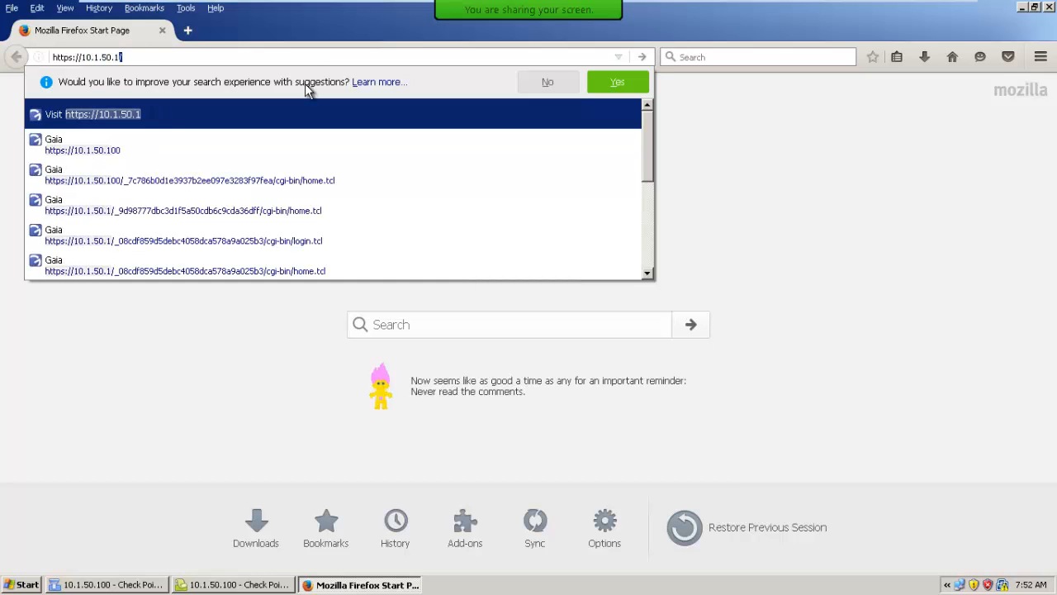
key("Return")
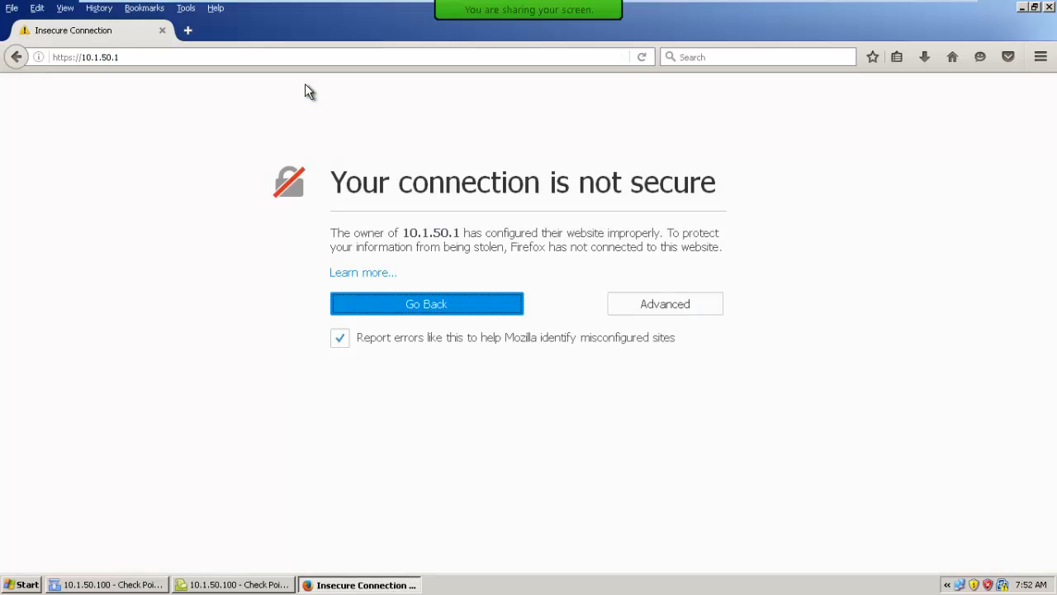
Add a security exception for the self-signed certificate of 10.1.50.1
left_click(655, 307)
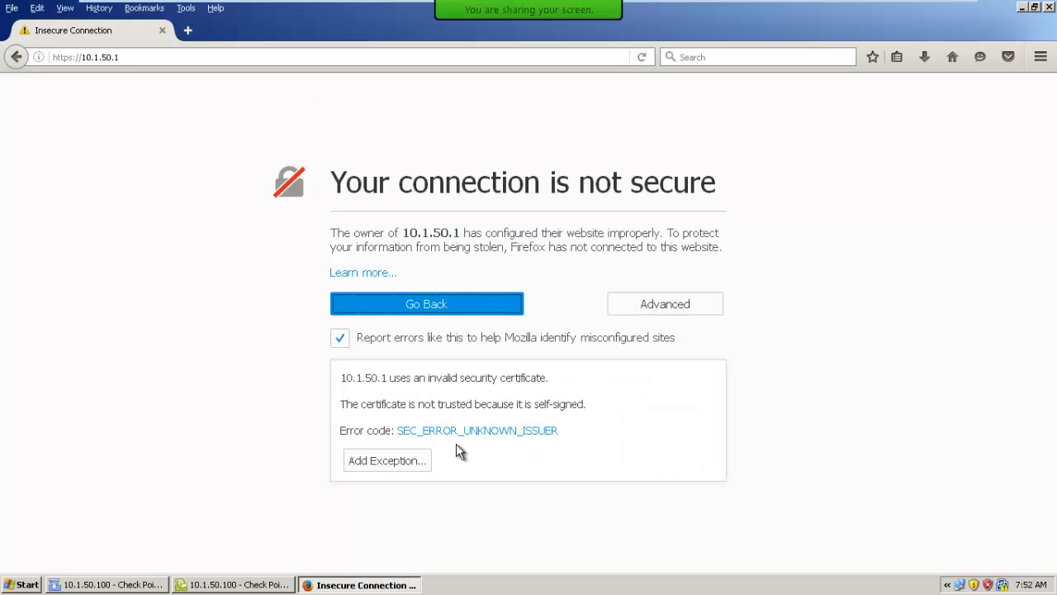
left_click(389, 464)
left_click(595, 438)
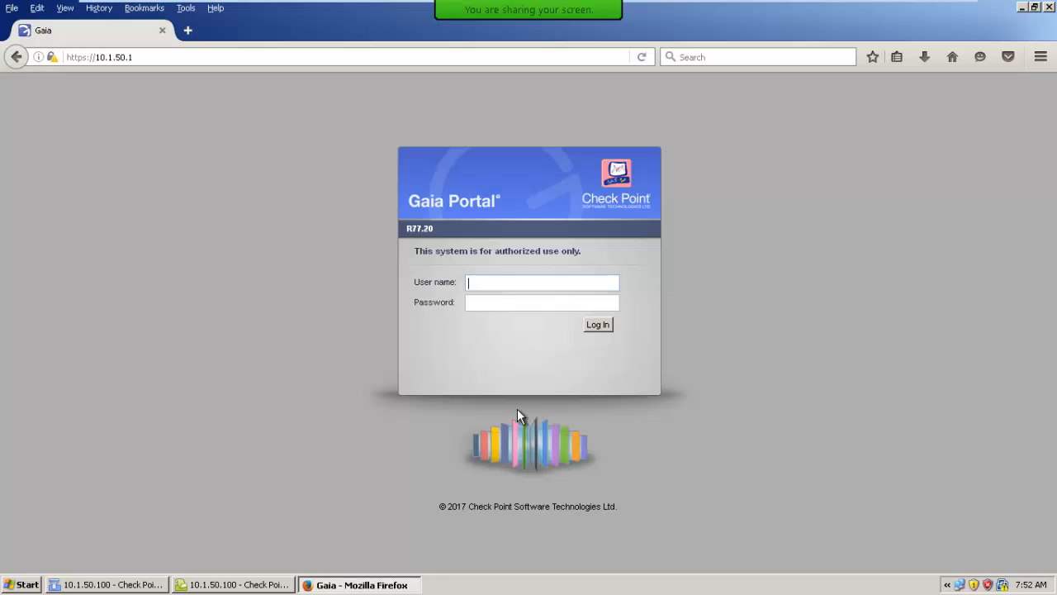
Log in to the Gaia Portal as admin with the account password
key("Tab")
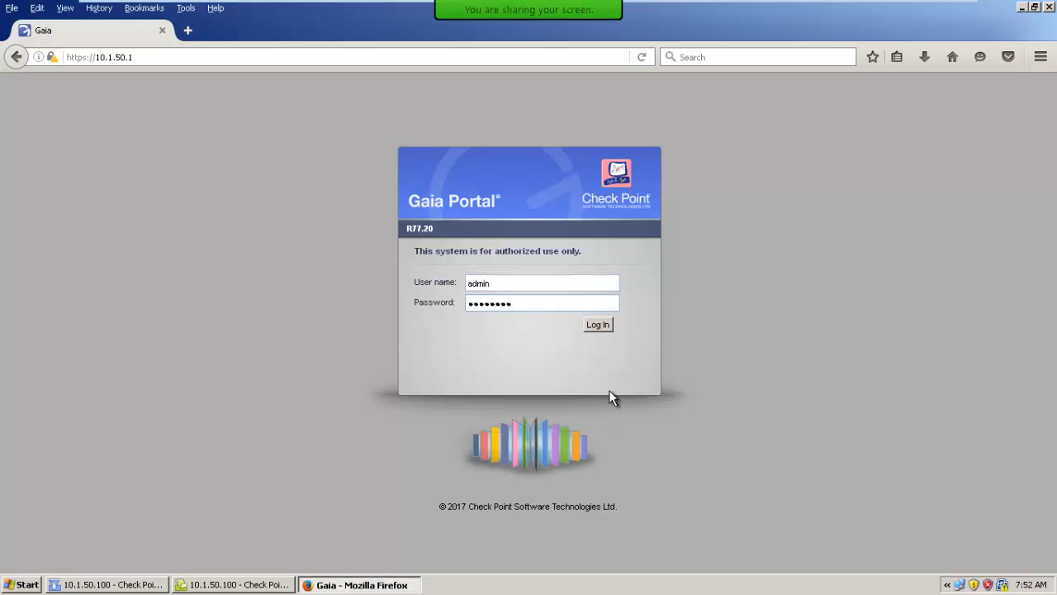
left_click(598, 325)
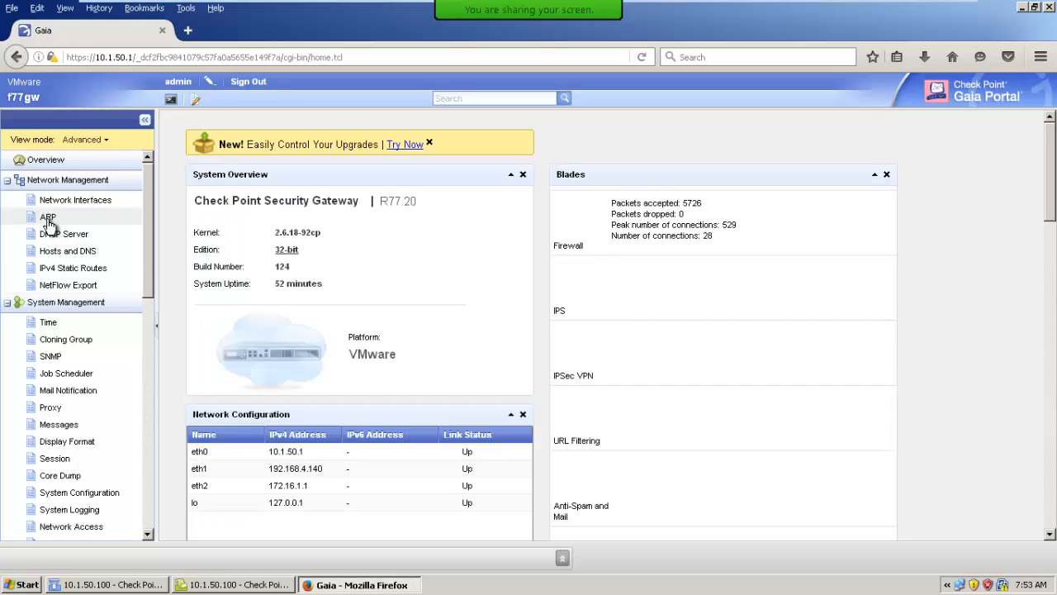
In the gateway's ARP settings, start a new proxy ARP entry for 192.168.4.149 advertised via interface eth1
left_click(48, 218)
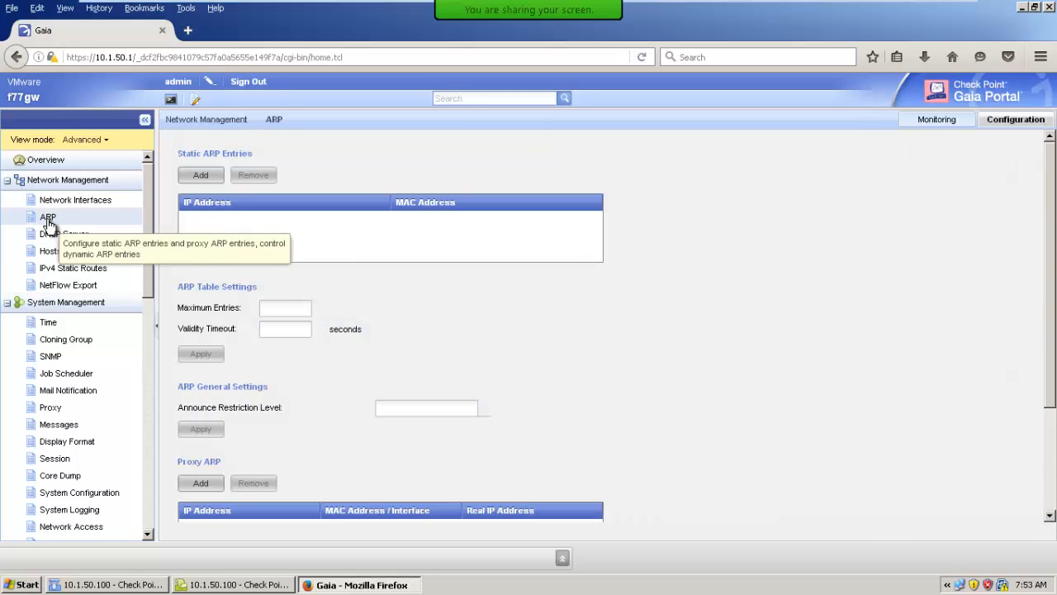
scroll(526, 478, "down", 2)
scroll(525, 477, "down", 1)
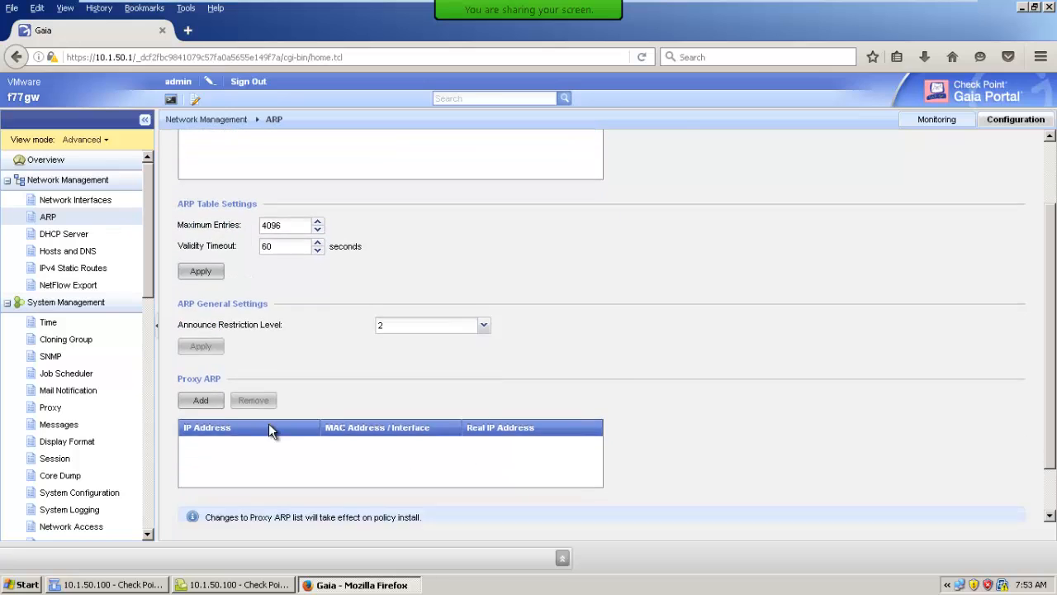
left_click(216, 391)
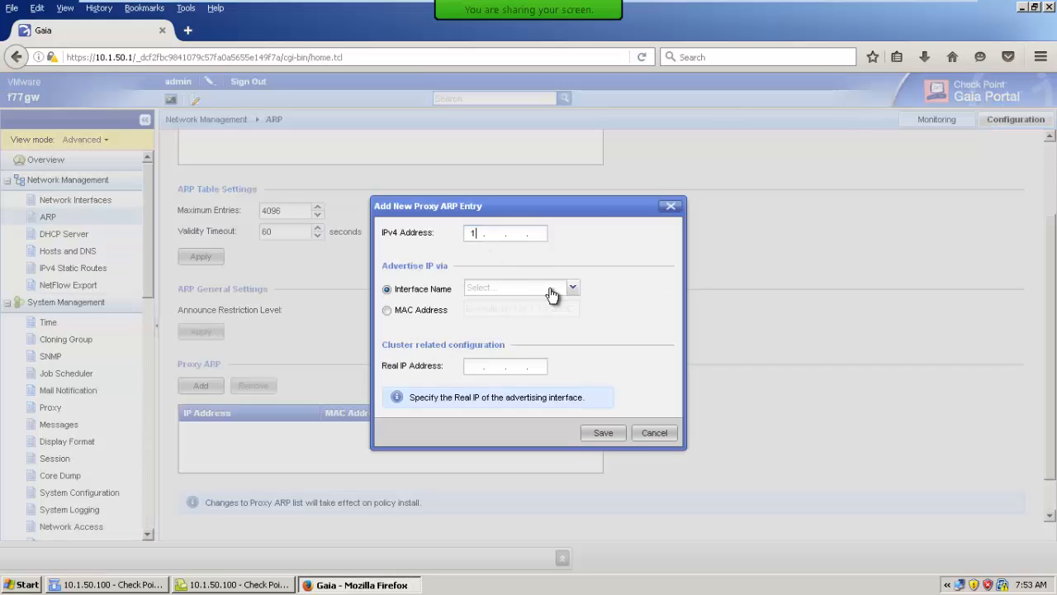
type("192 . 168 . 4 . 149")
left_click(555, 292)
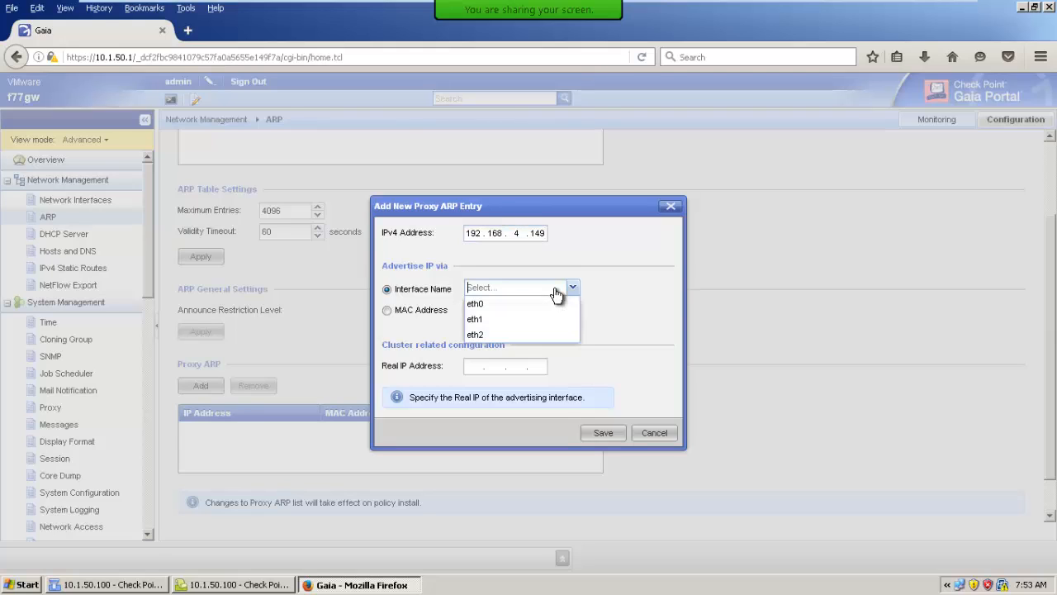
left_click(481, 320)
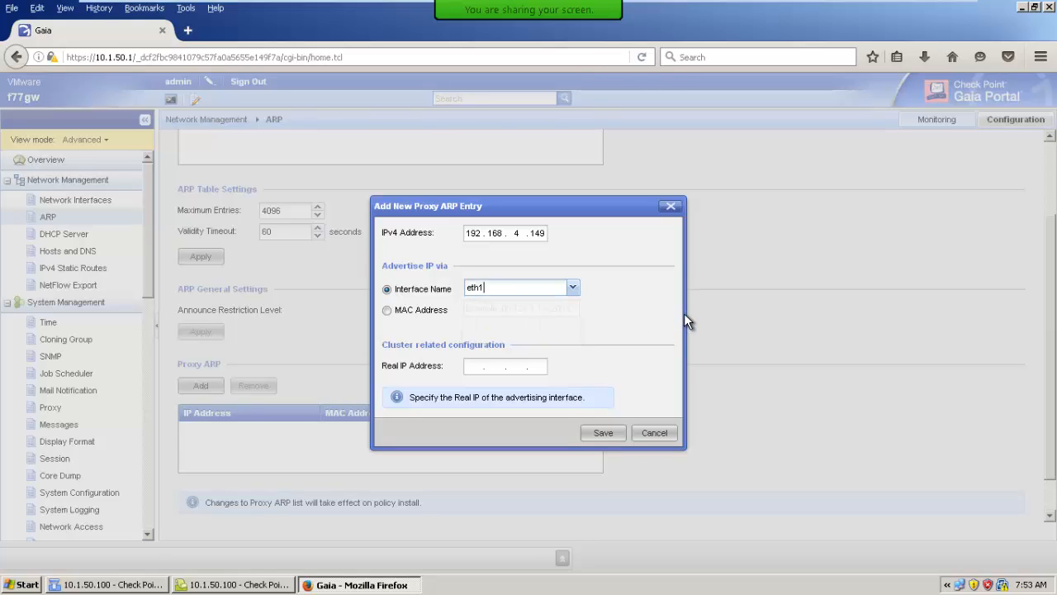
Choose MAC address advertising for the proxy ARP entry and set its IPv4 address to 192.168.40.149
left_click(387, 311)
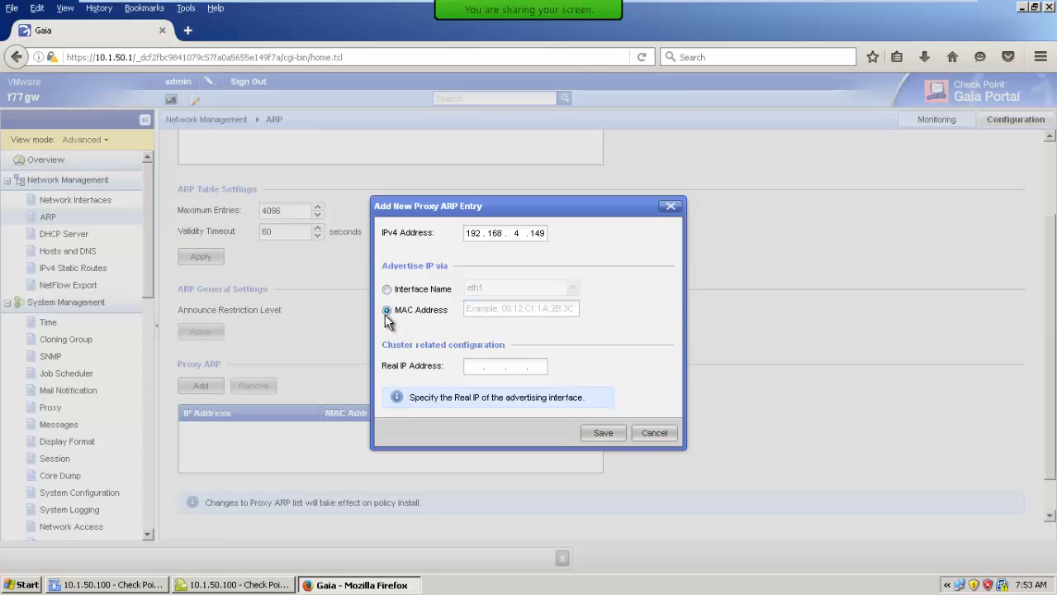
left_click(520, 234)
type("0")
Switch to SmartDashboard, check the IPv4 address of the PubIP host node and return to the Gaia Portal
left_click(151, 584)
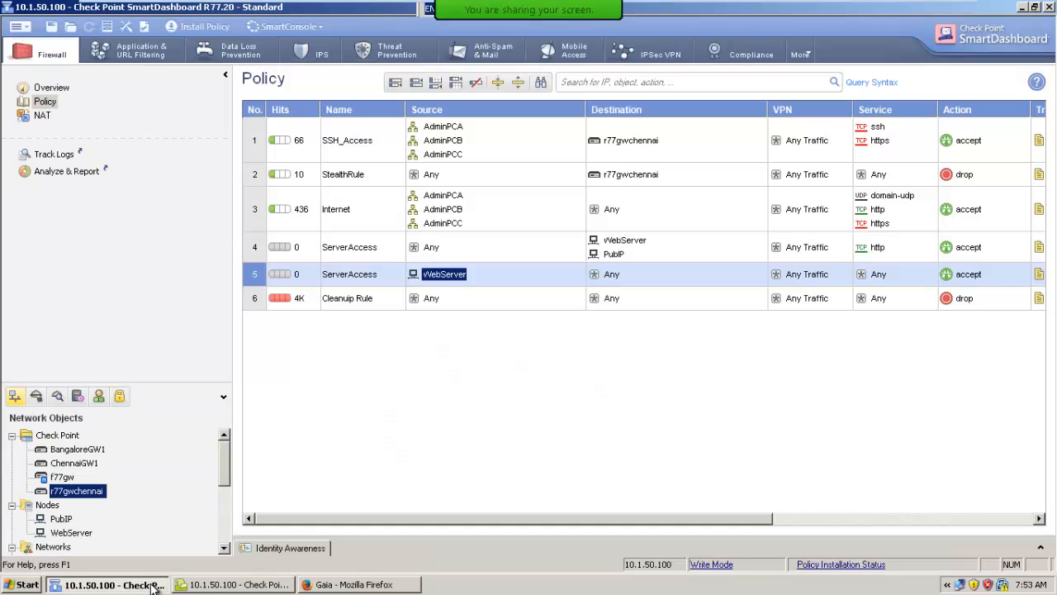
double_click(61, 519)
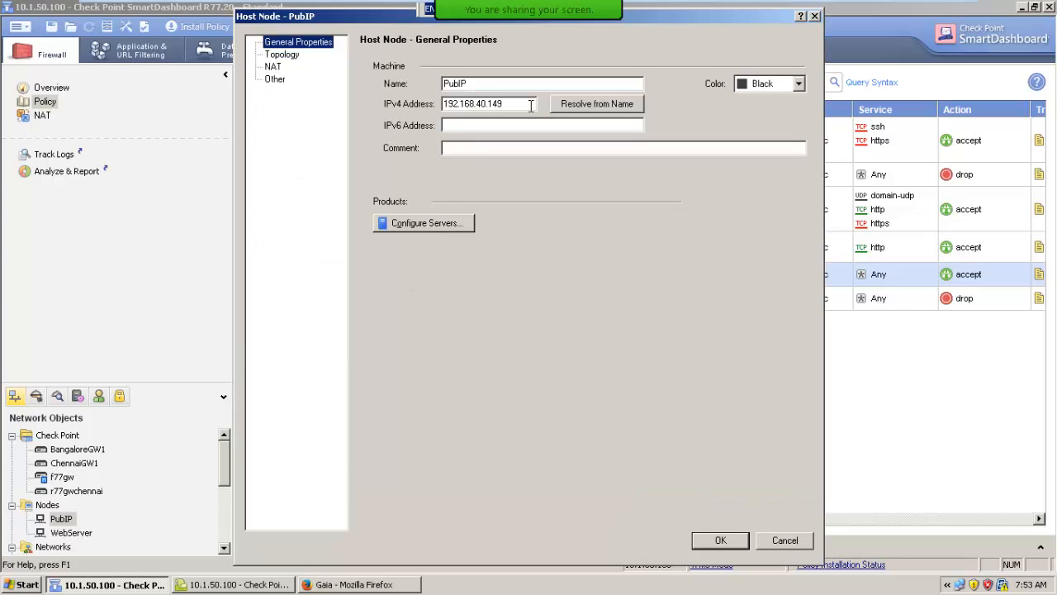
double_click(496, 104)
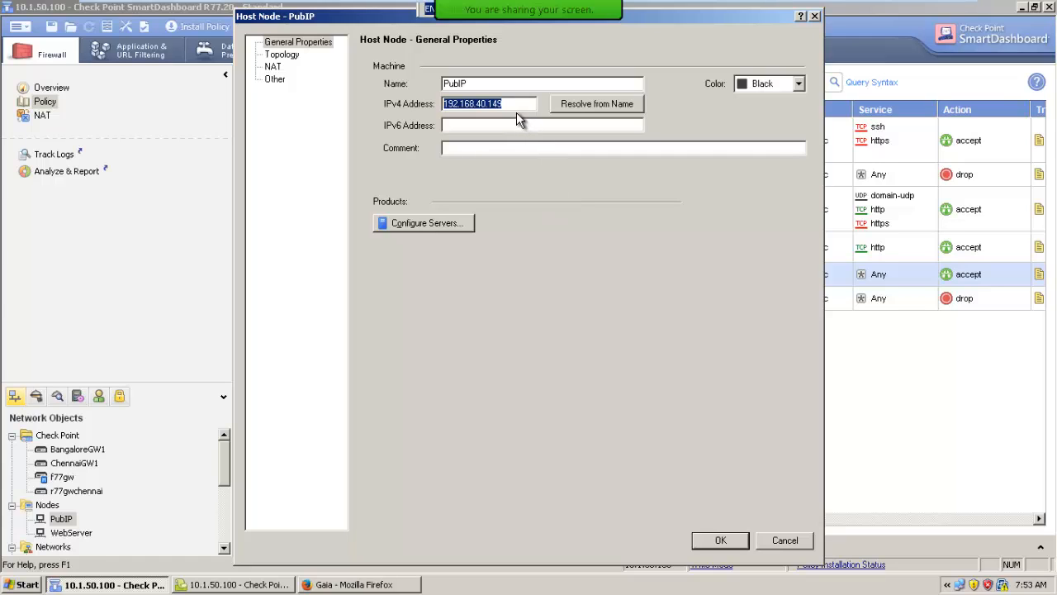
left_click(735, 541)
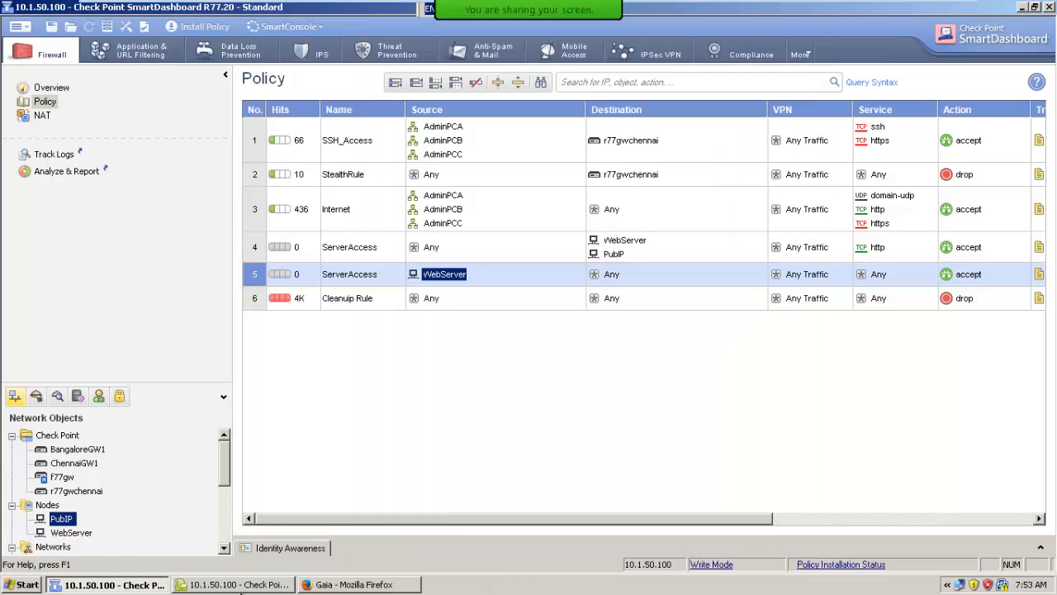
left_click(343, 585)
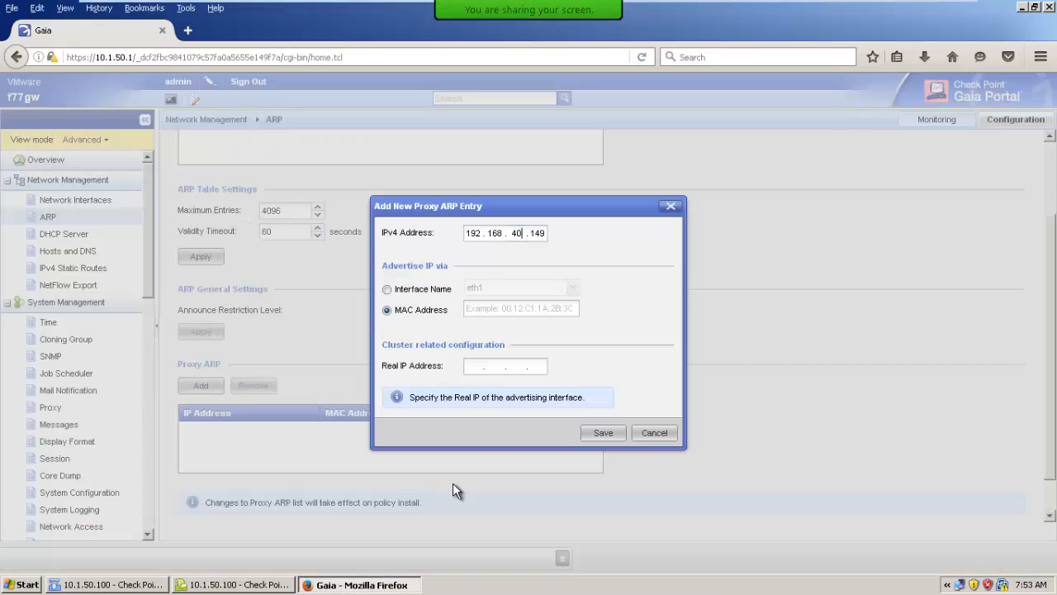
Set the proxy ARP entry to advertise by interface name using eth1 and save the entry
left_click(417, 290)
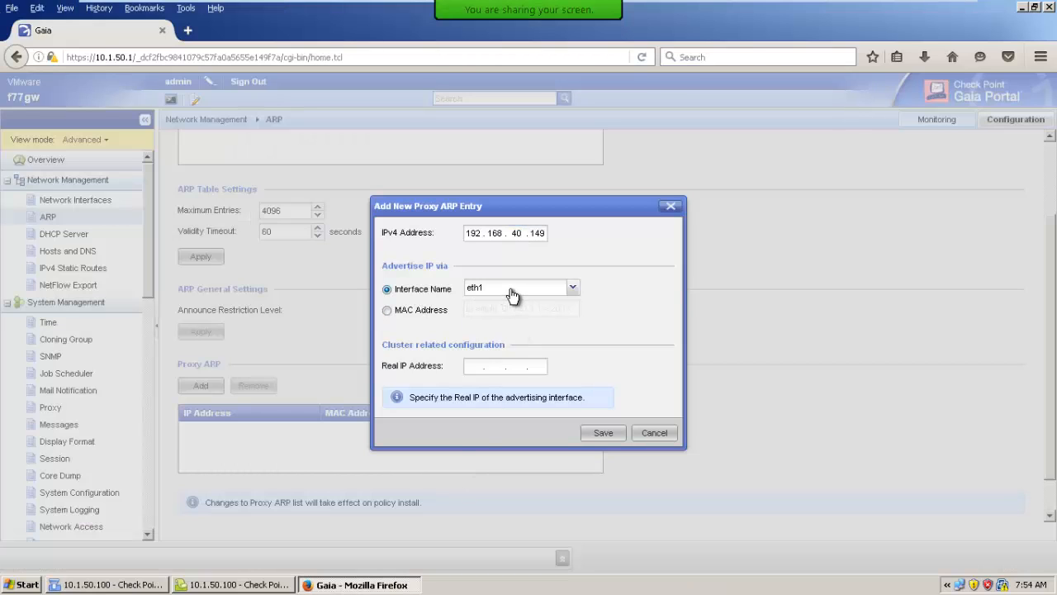
left_click(388, 310)
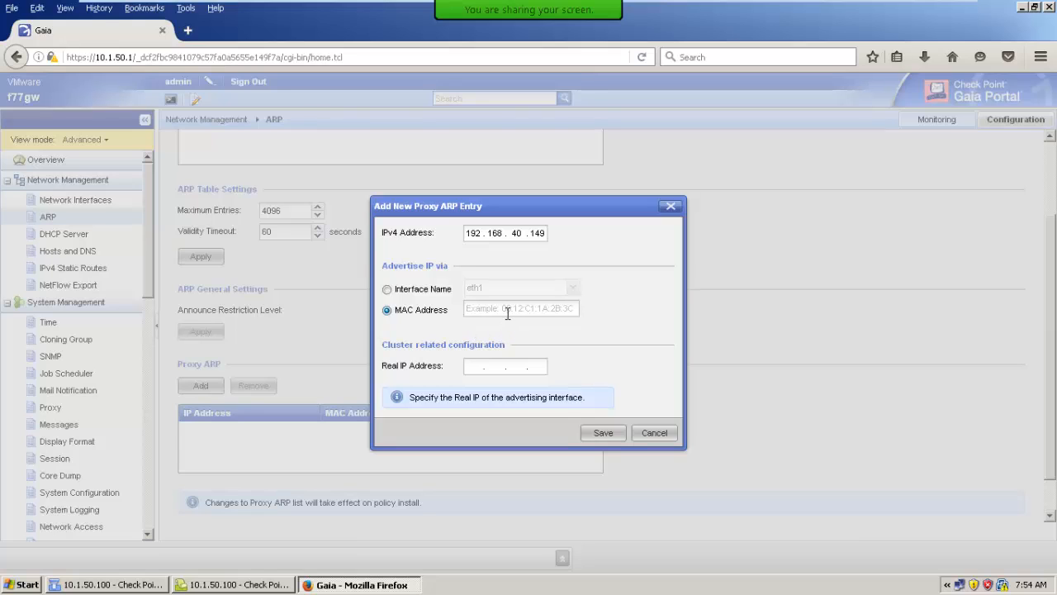
left_click(390, 290)
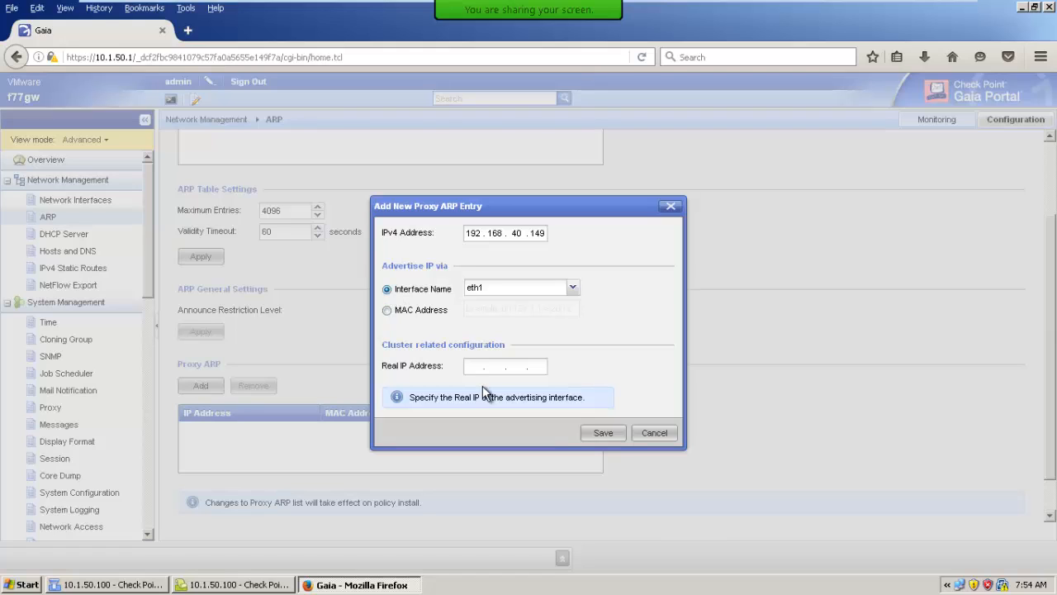
left_click(604, 433)
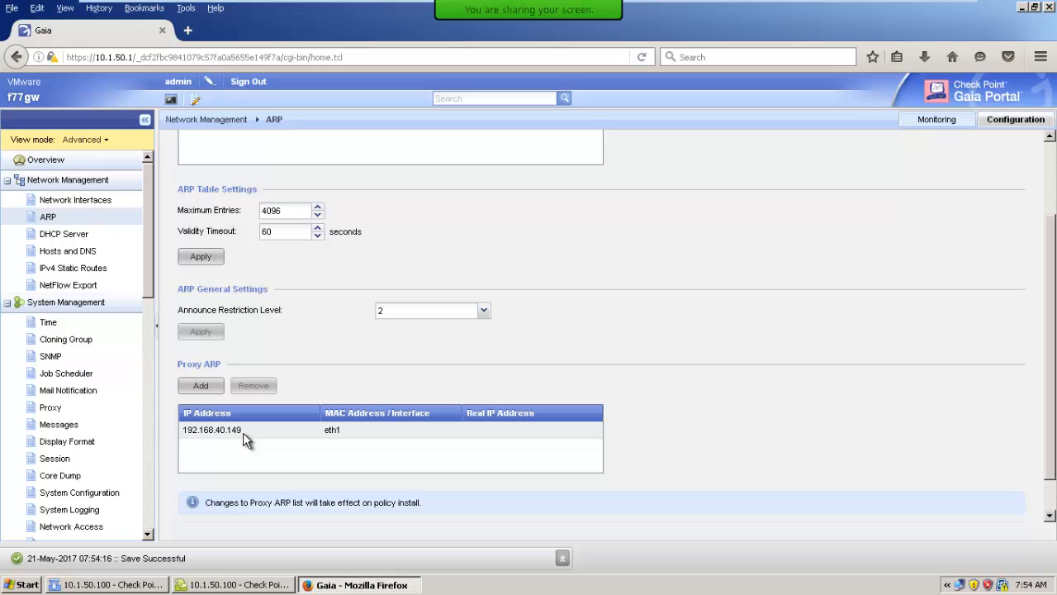
Switch to SmartDashboard and enable merging of the manual proxy ARP configuration in the global NAT properties
left_click(168, 588)
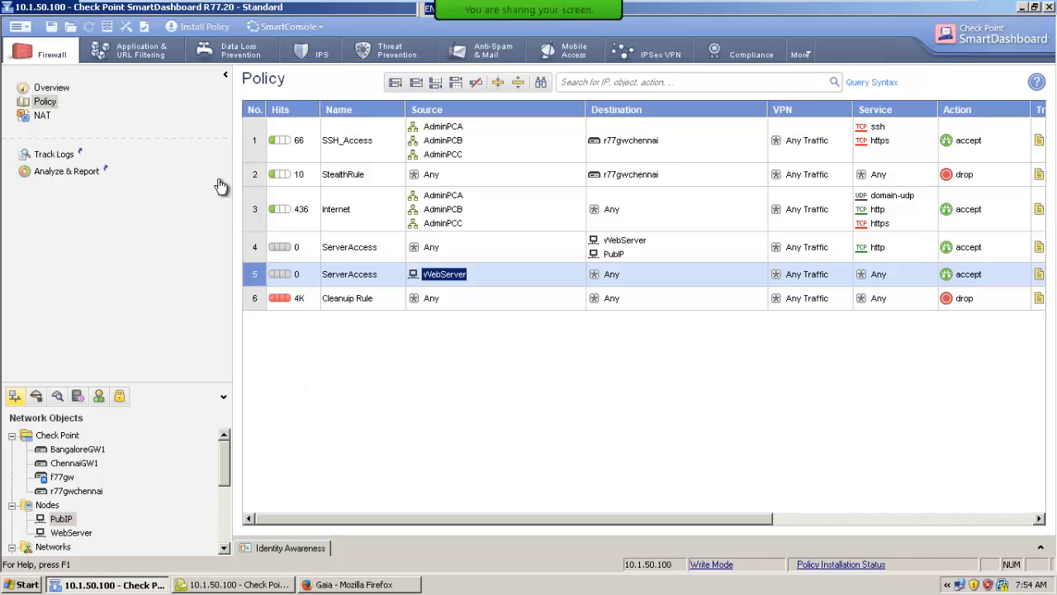
left_click(124, 27)
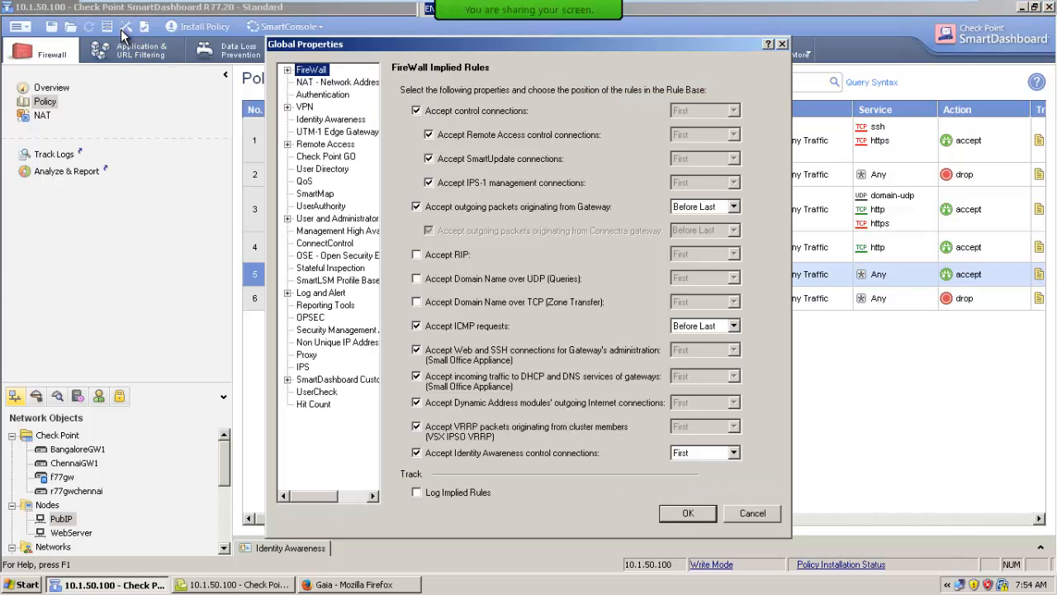
left_click(347, 83)
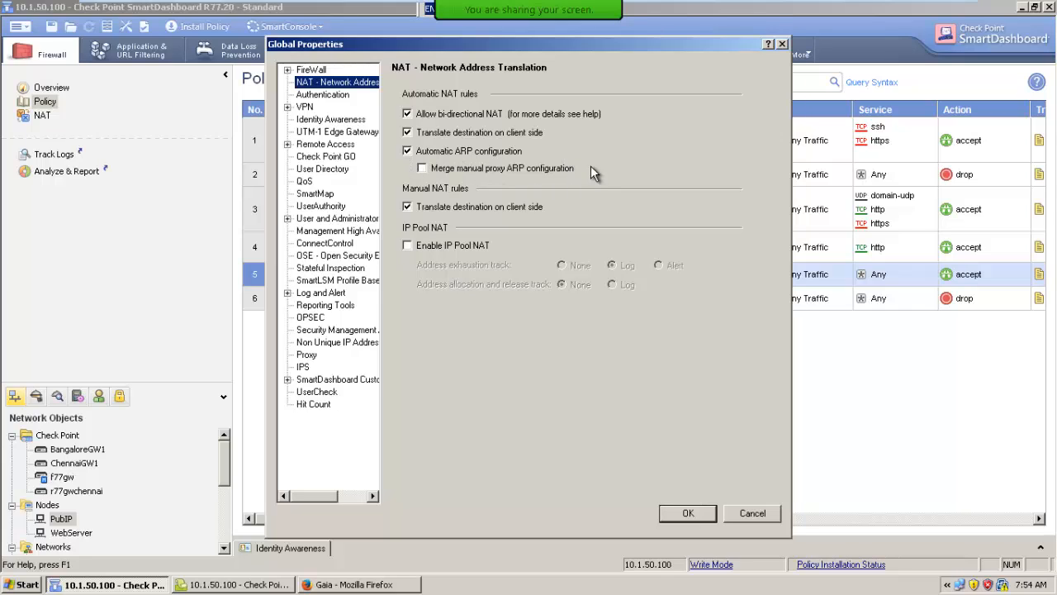
left_click(423, 169)
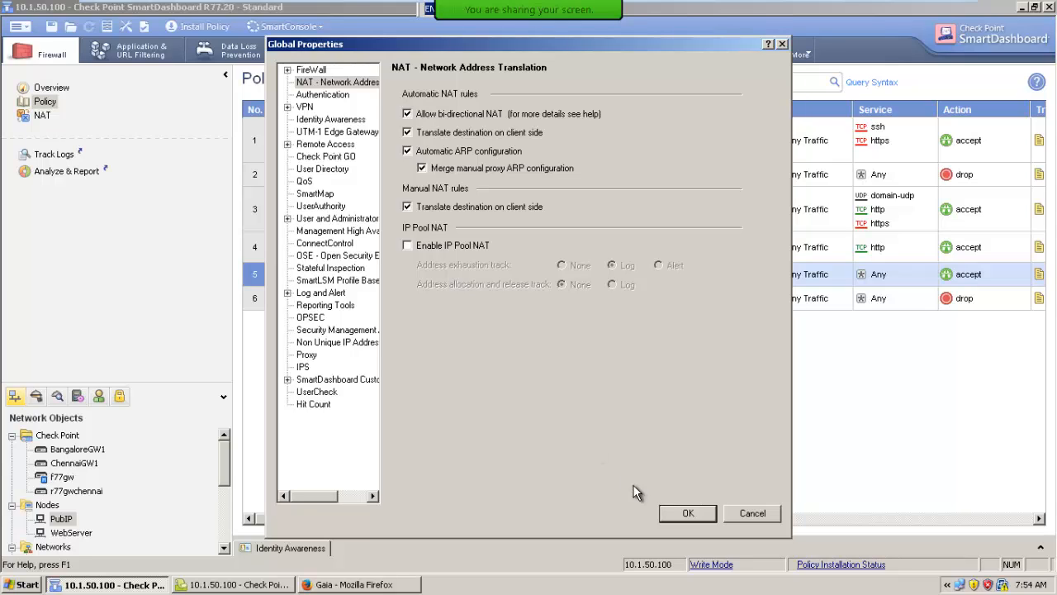
left_click(682, 510)
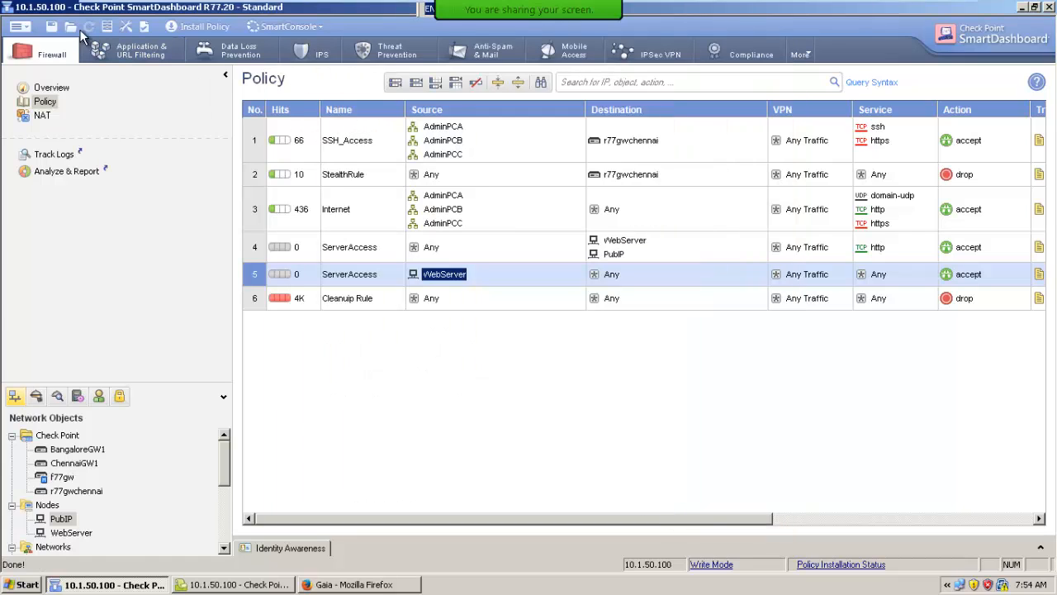
Install the Standard policy on r77gwchennai and close the installation report
left_click(188, 31)
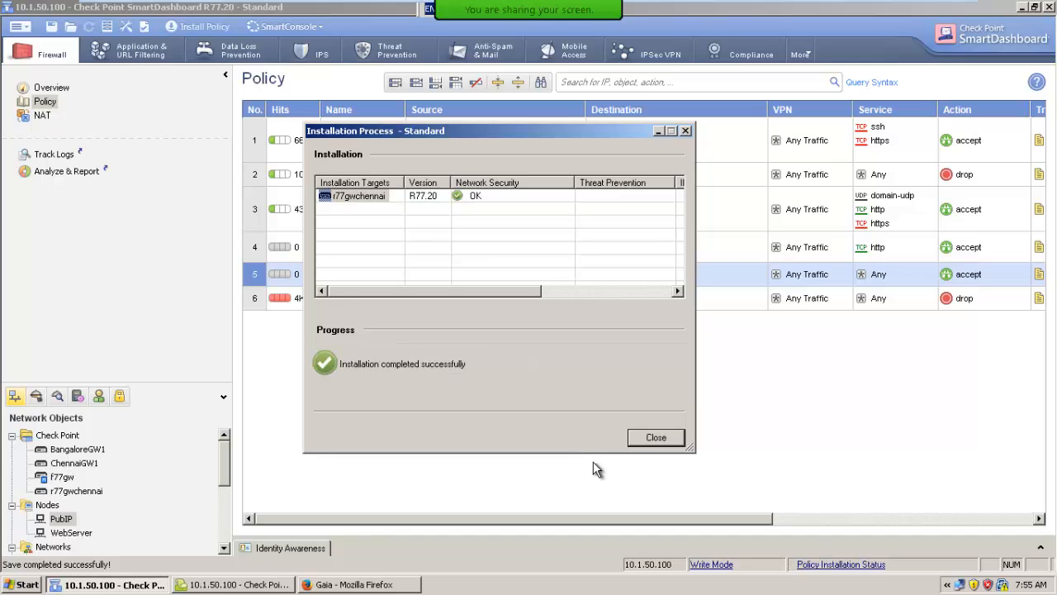
left_click(653, 441)
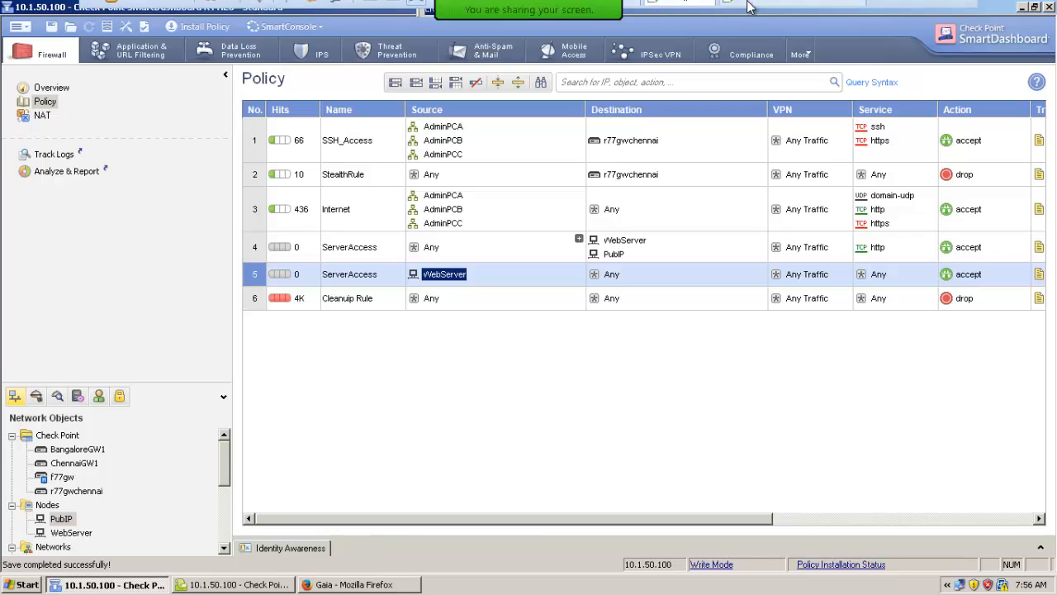
Switch to the Host#1a virtual machine and load 192.168.40.149 in Firefox to test access to the web server
mouse_move(748, 7)
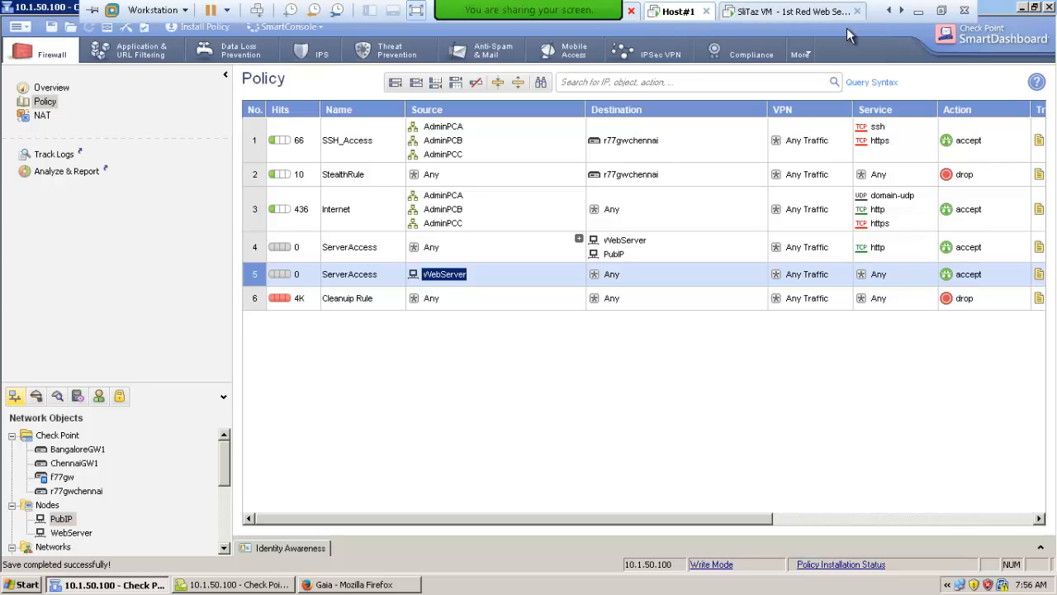
left_click(889, 11)
left_click(888, 10)
left_click(889, 11)
left_click(889, 11)
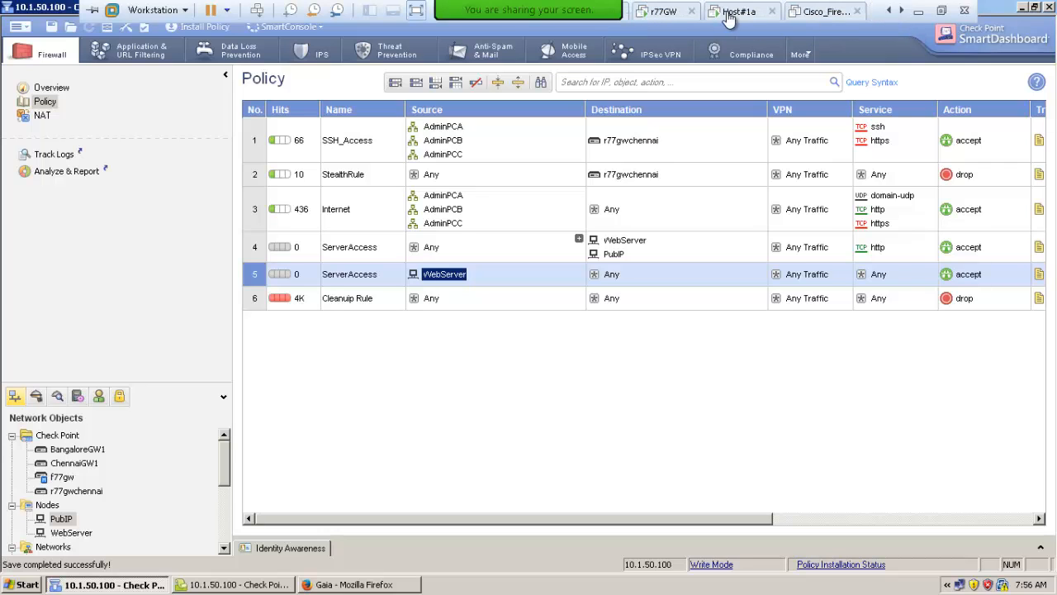
left_click(729, 18)
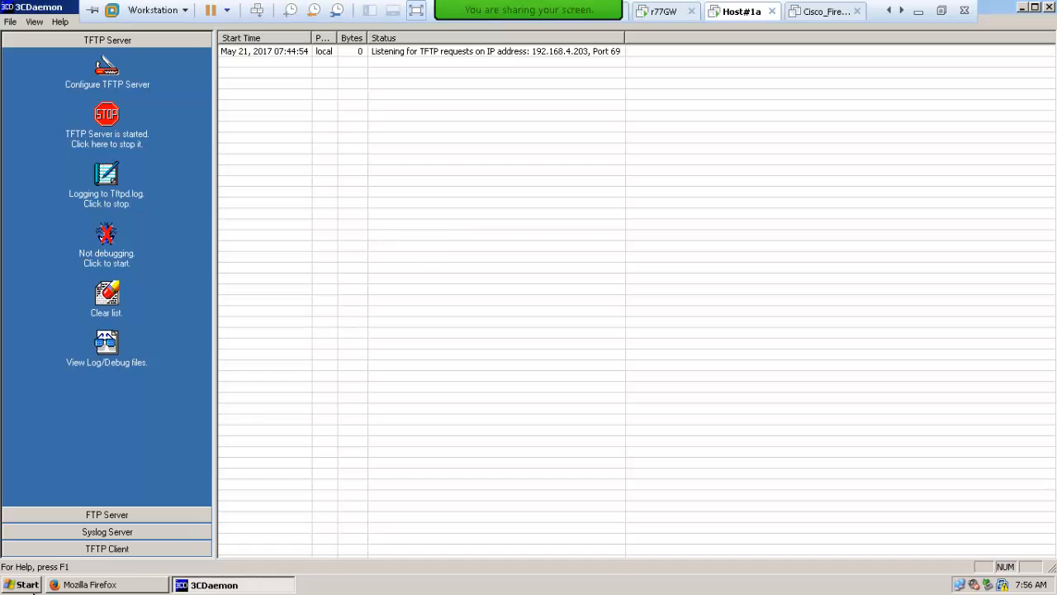
left_click(89, 584)
left_click(137, 57)
left_click(145, 57)
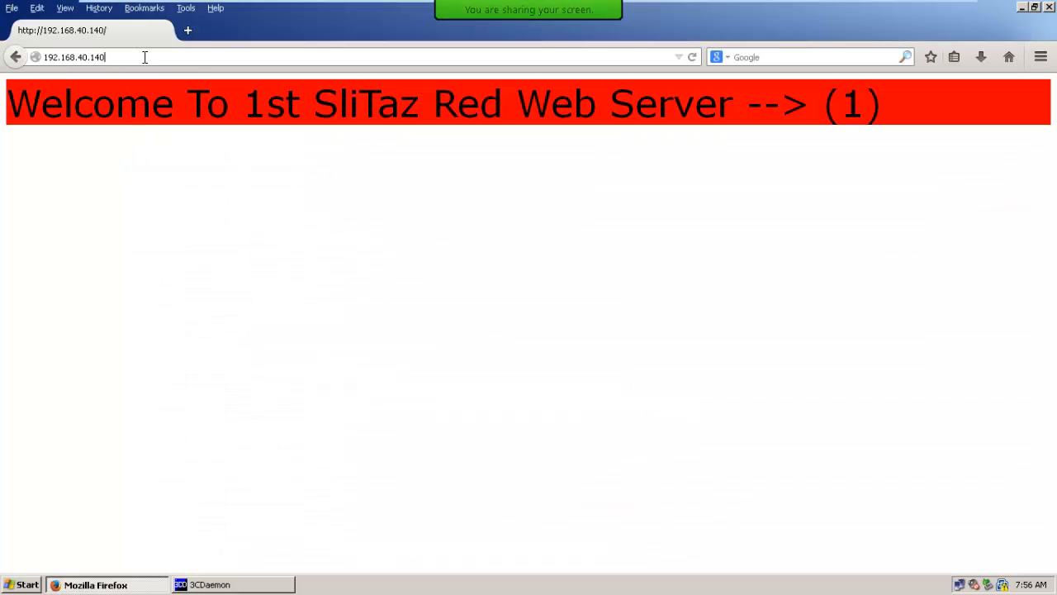
key("BackSpace")
type("9")
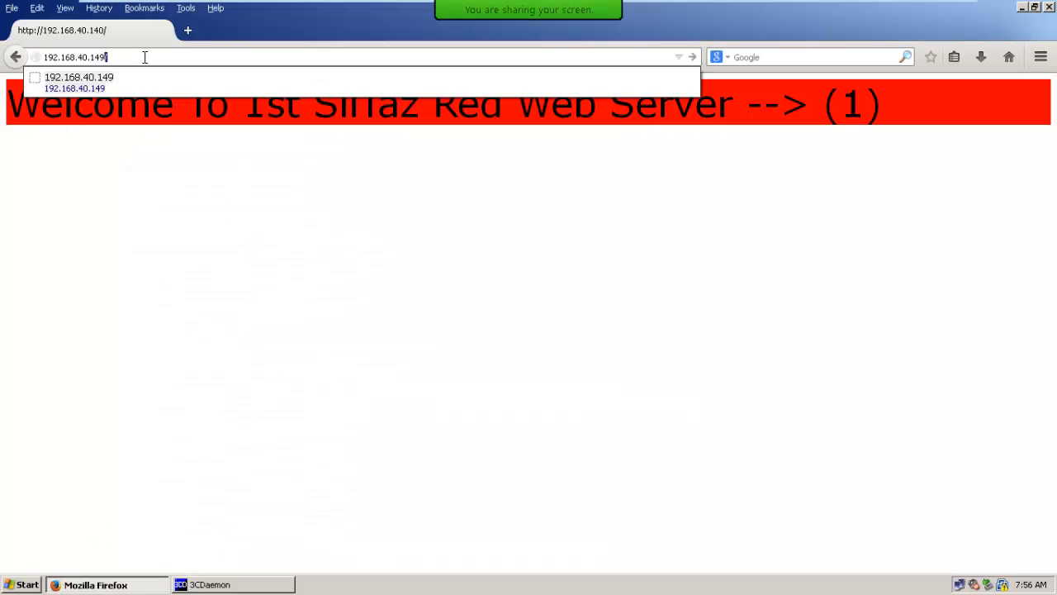
key("Return")
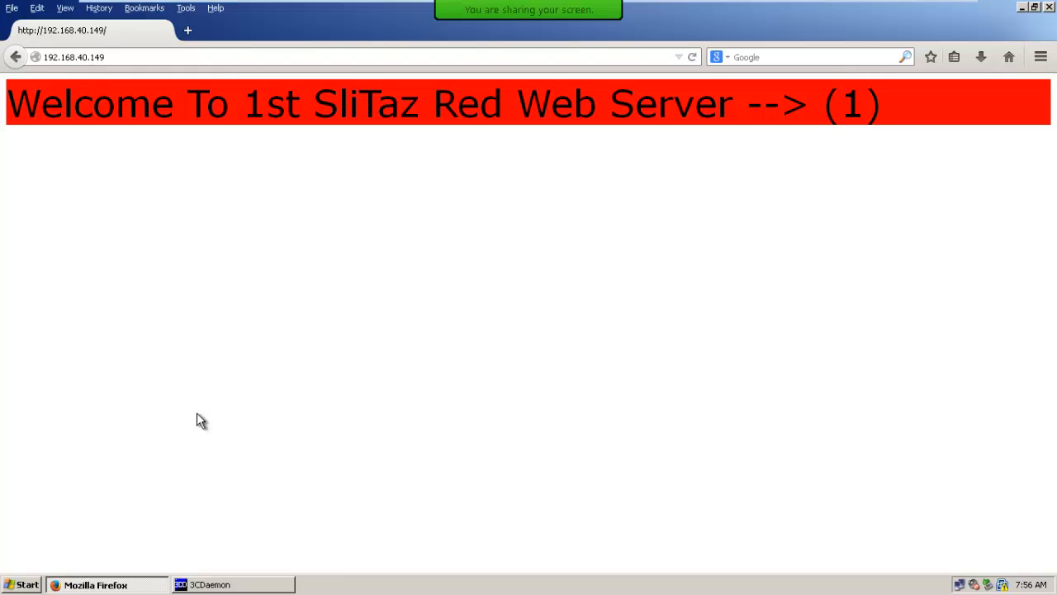
Return to the Host#1 virtual machine, switch to SmartView Tracker, clear the log filters and go to the latest records
mouse_move(618, 5)
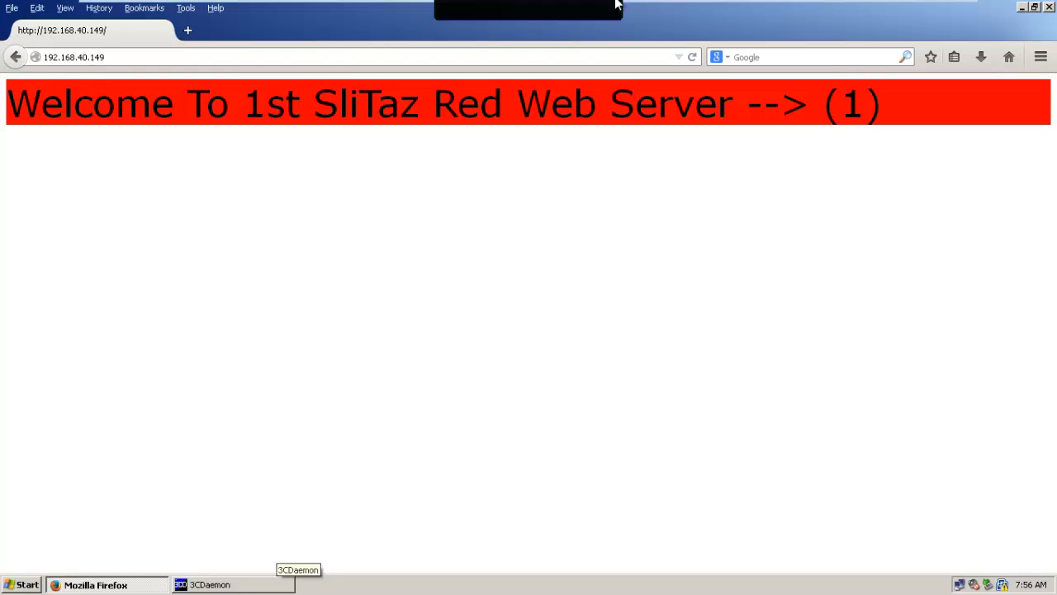
left_click(904, 11)
left_click(905, 11)
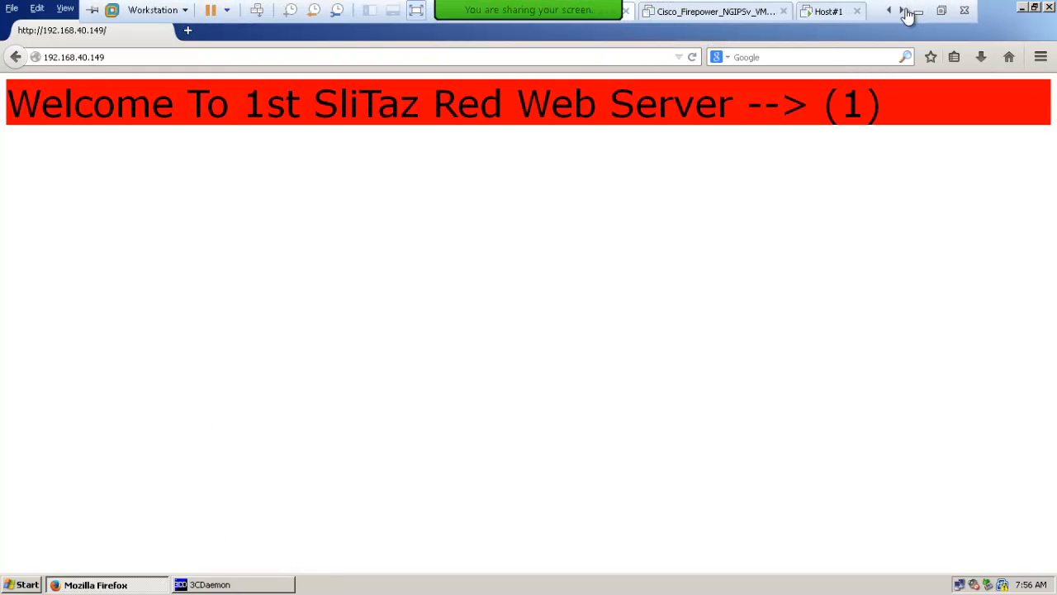
left_click(828, 12)
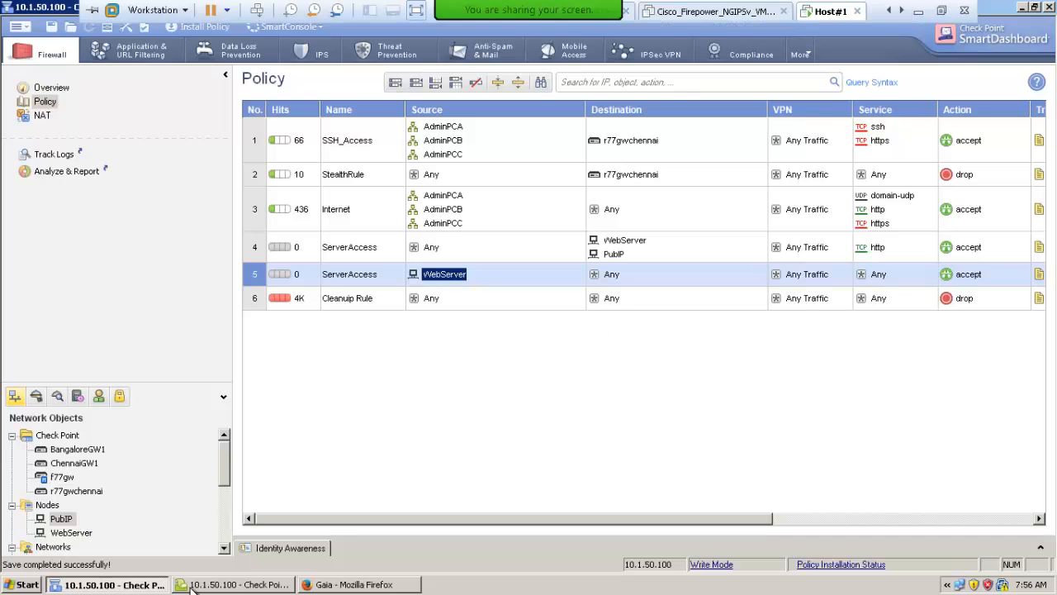
left_click(192, 585)
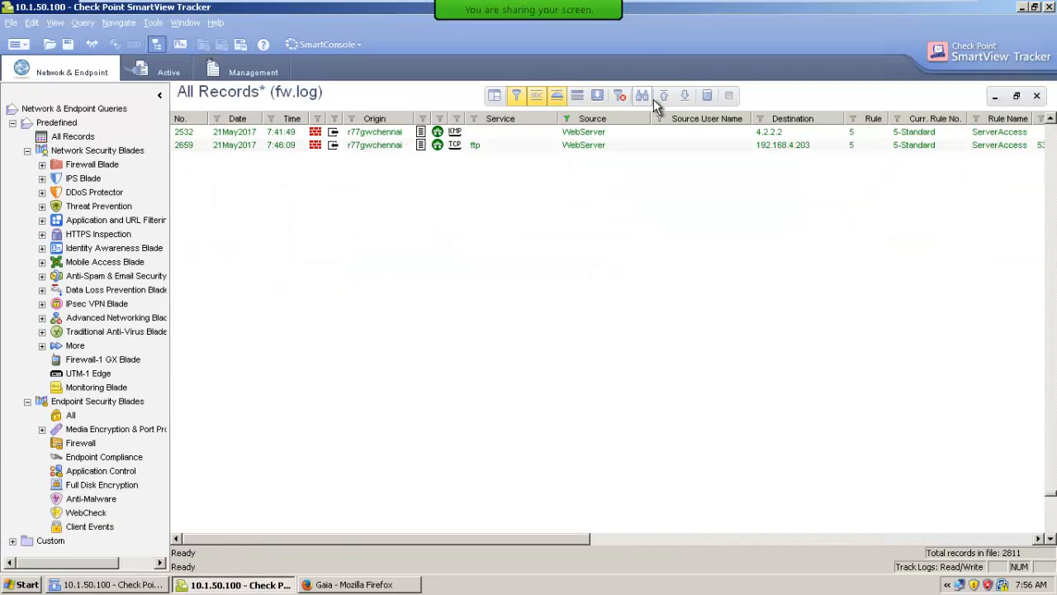
left_click(621, 96)
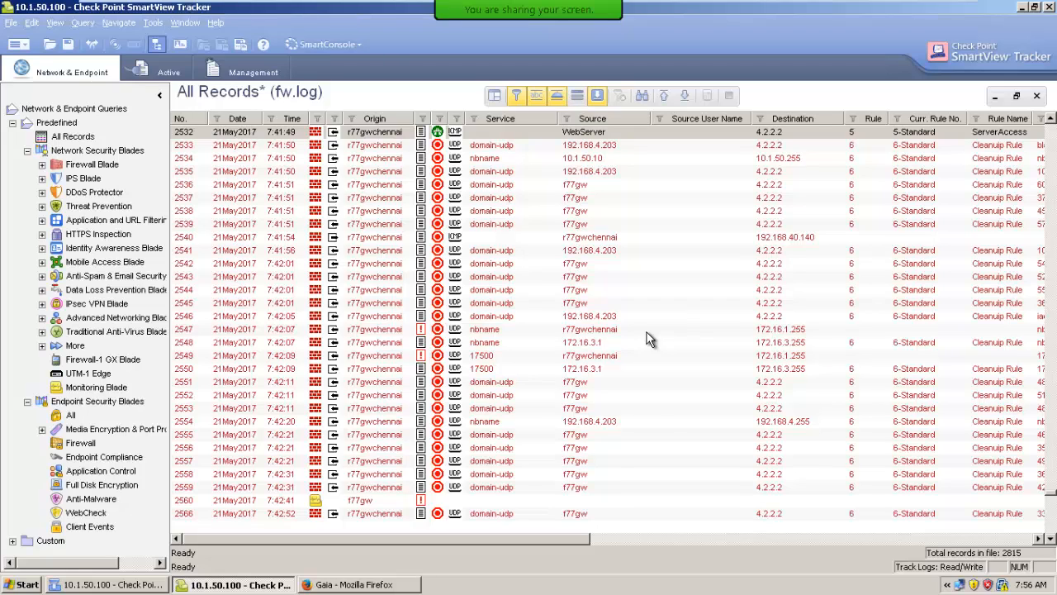
left_click_drag(1051, 494, 1050, 515)
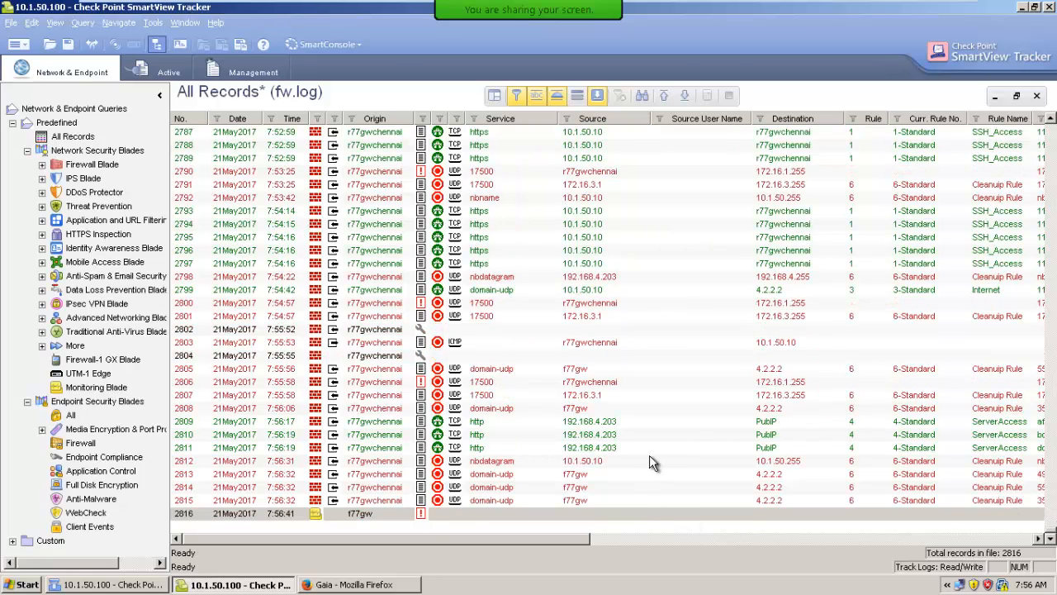
Open the details of the 7:56:17 http record destined for PubIP, check its destination and translated destination addresses, and close it
left_click(582, 426)
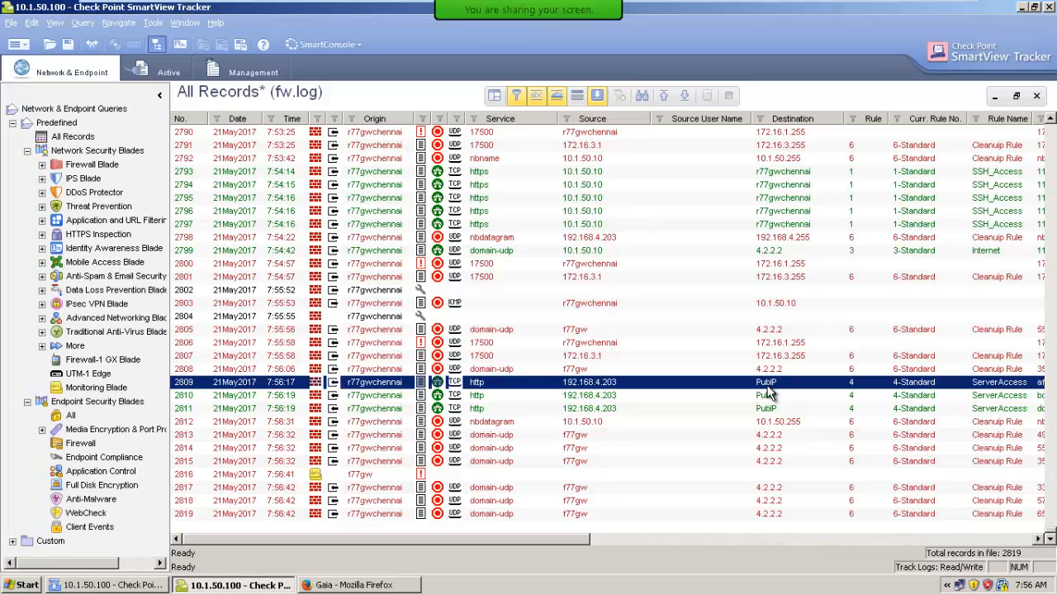
double_click(622, 384)
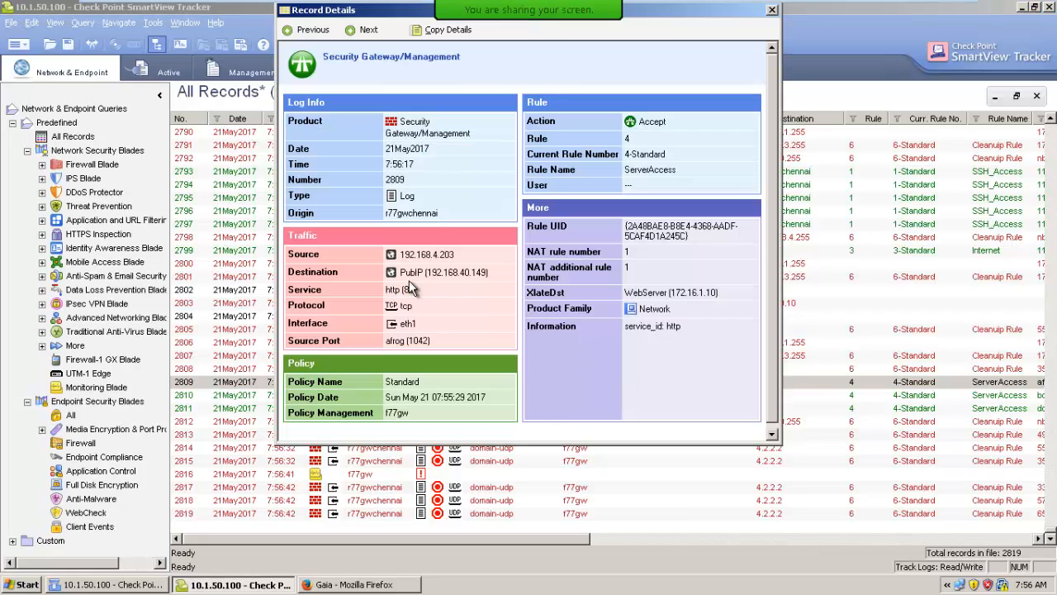
left_click_drag(427, 273, 485, 273)
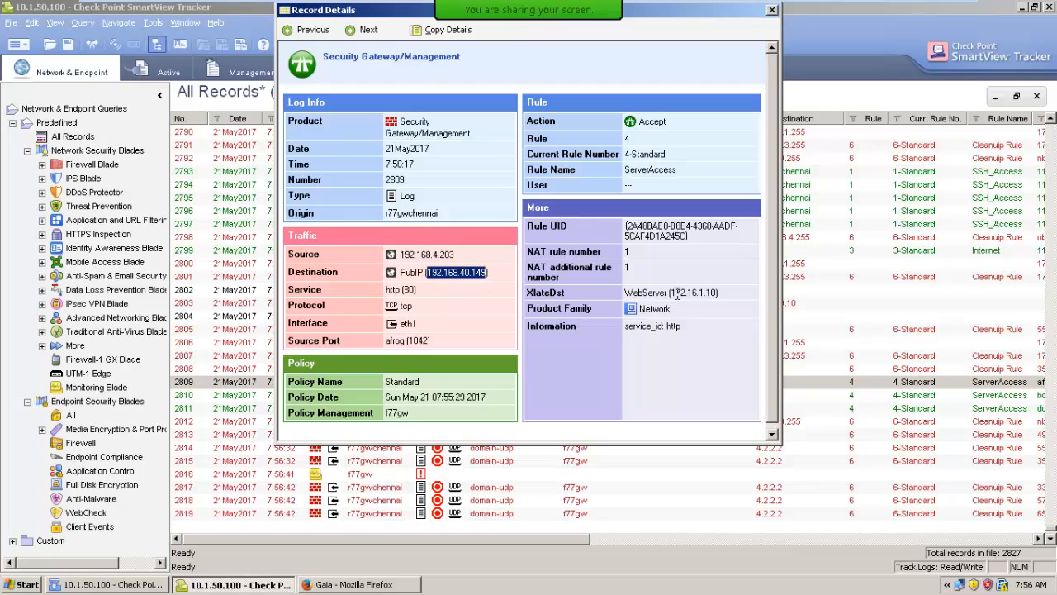
left_click_drag(673, 293, 717, 296)
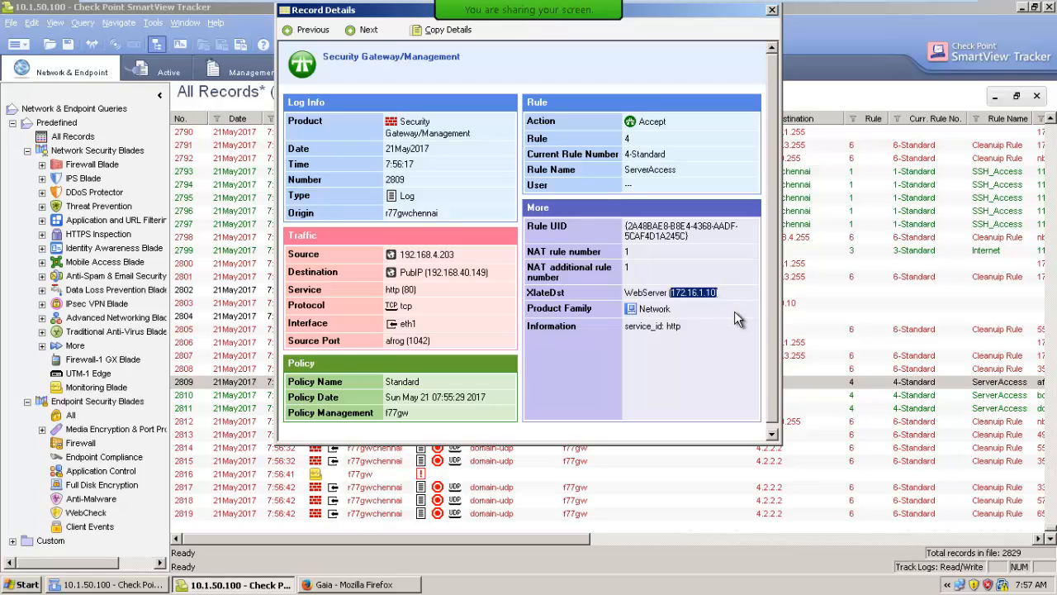
left_click(769, 11)
Switch to SmartDashboard and duplicate the manual PubIP-to-WebServer rule in the NAT rule base
left_click(97, 586)
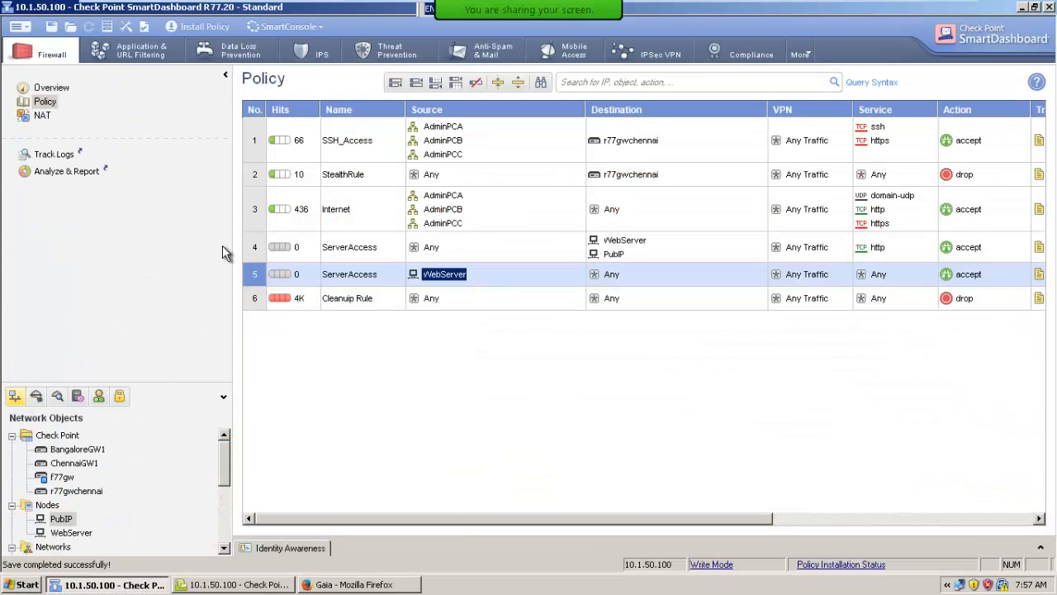
left_click(41, 116)
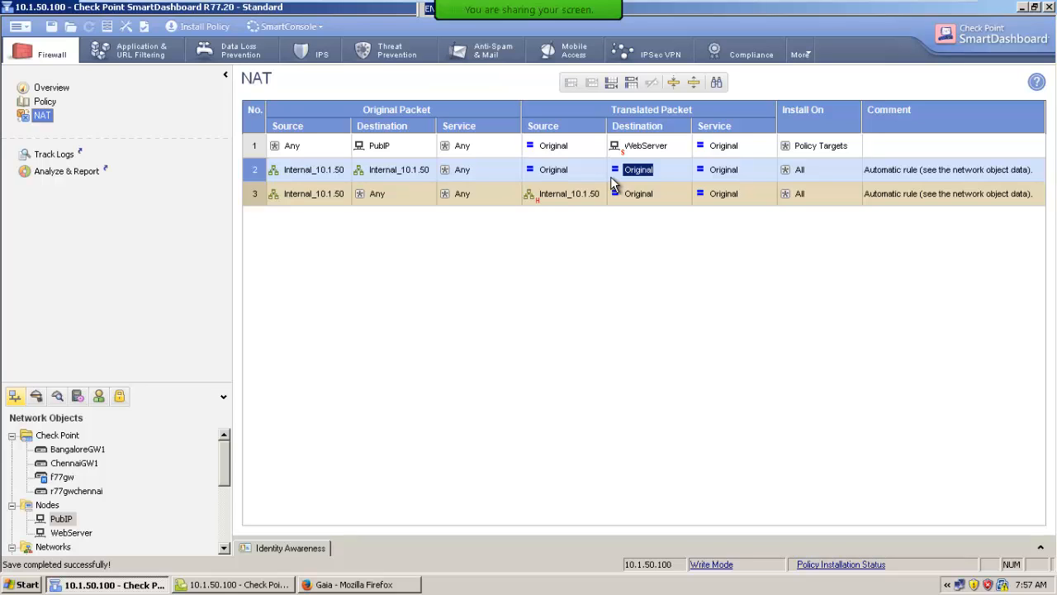
left_click(463, 147)
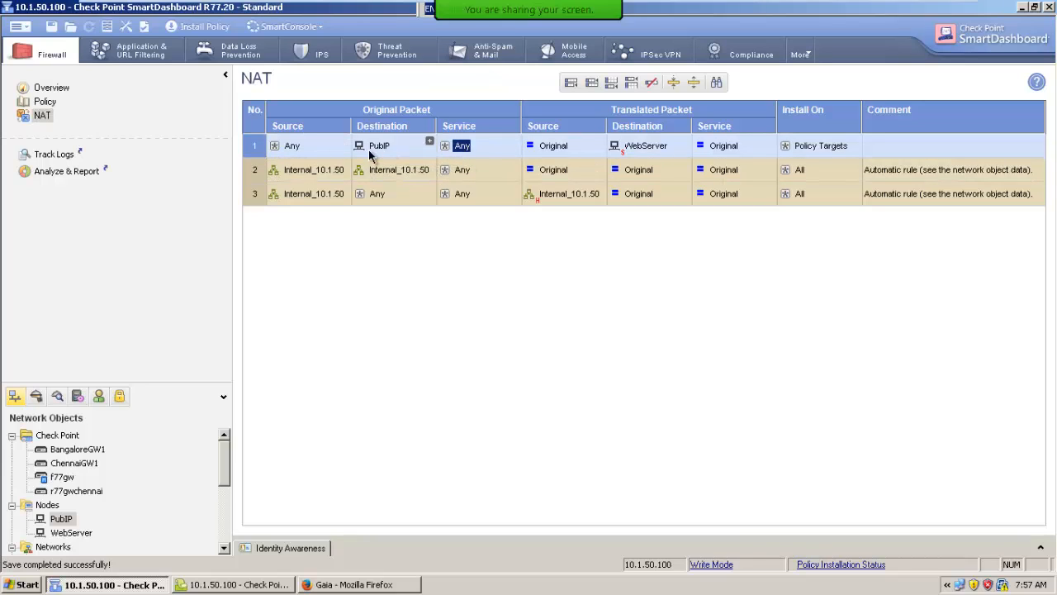
right_click(251, 147)
left_click(272, 182)
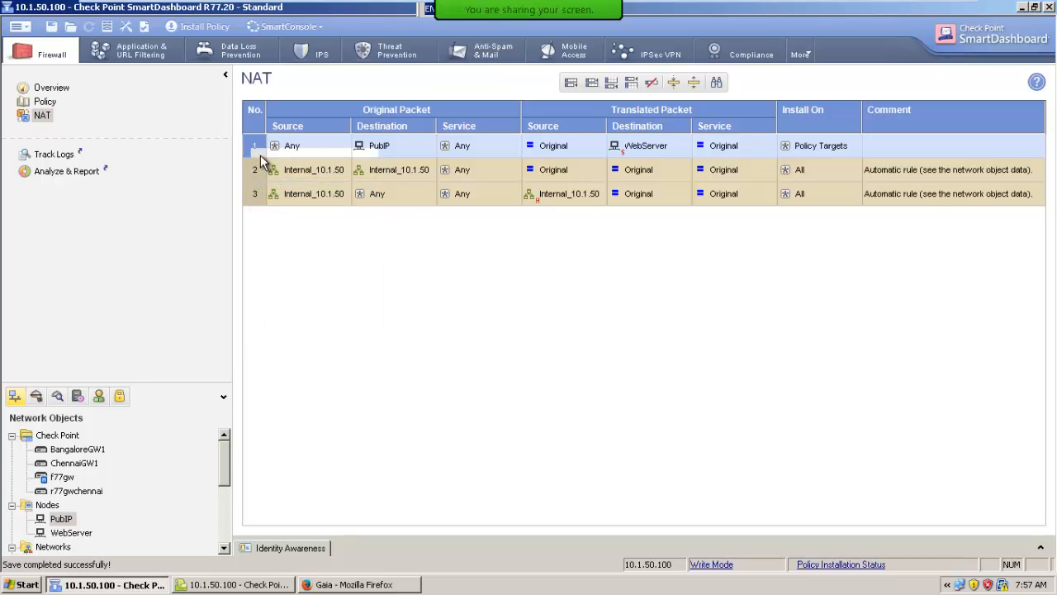
right_click(259, 148)
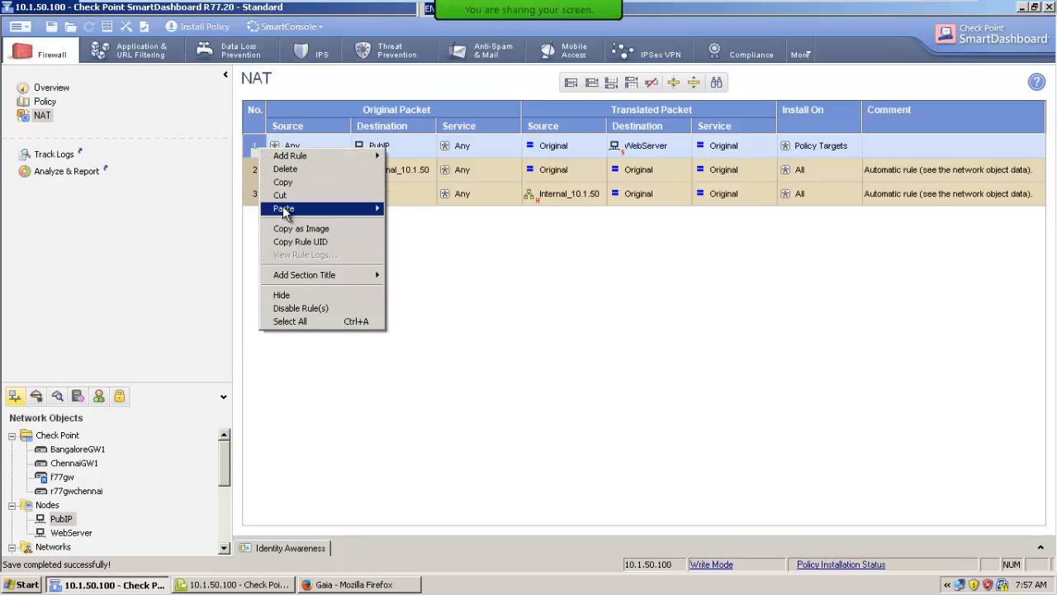
mouse_move(283, 209)
left_click(430, 222)
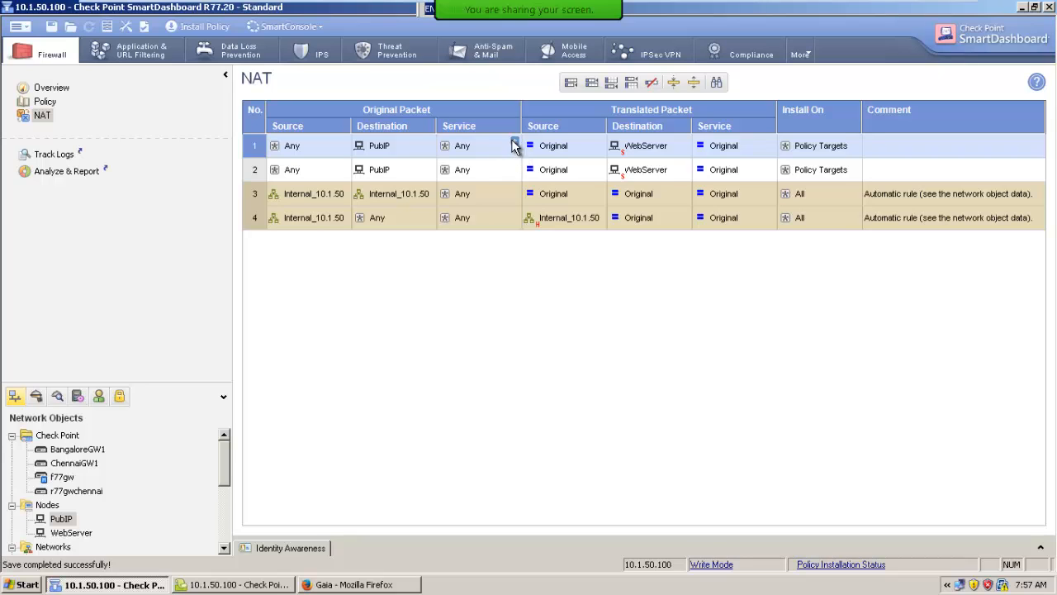
left_click(514, 142)
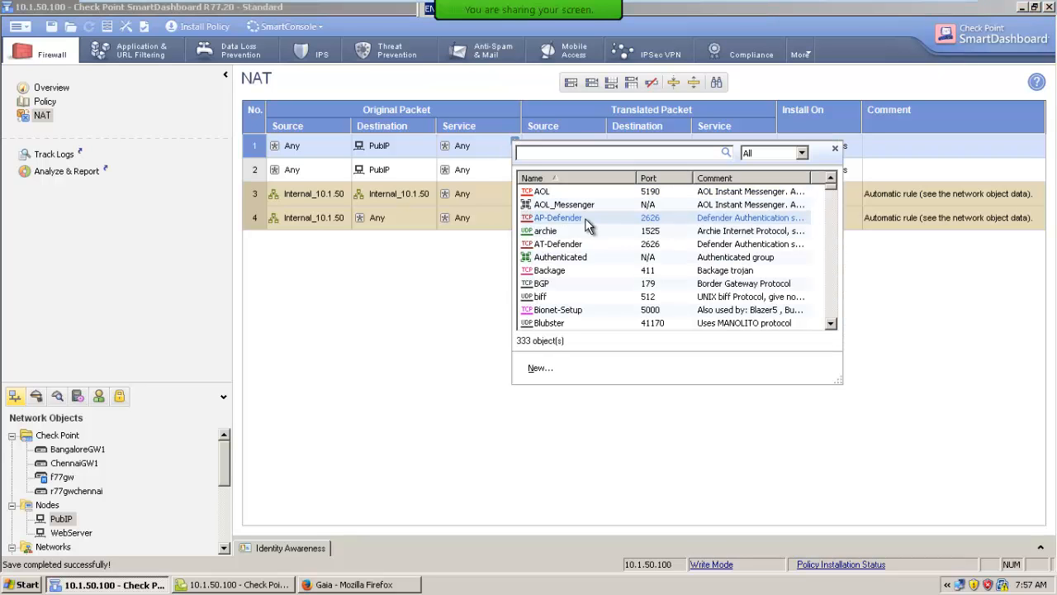
type("8080")
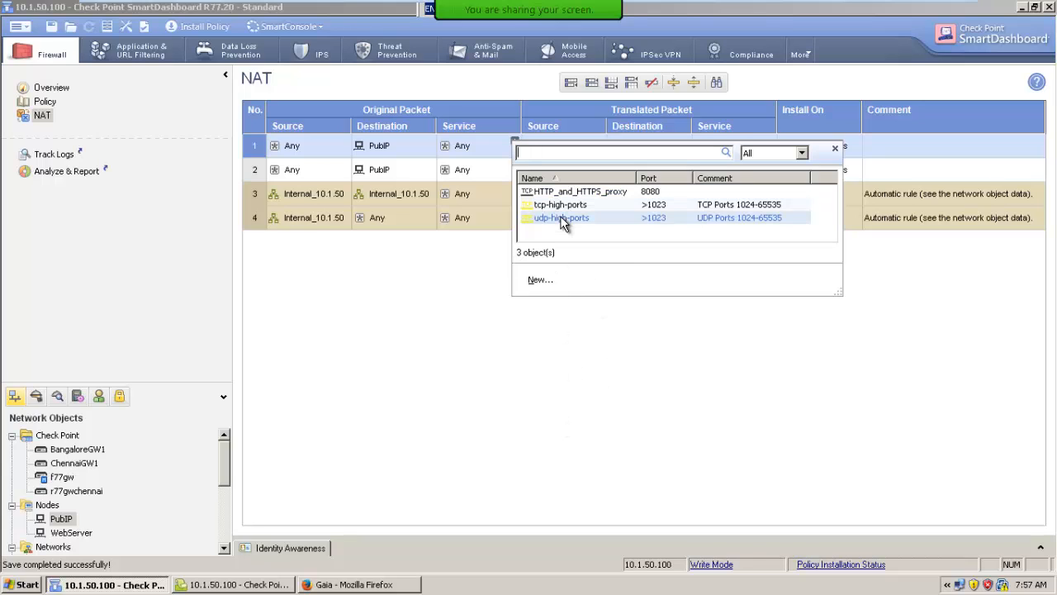
left_click(429, 355)
Start a new TCP service named RedirectHTTP with the colour Blue, try port 8888 and decline to continue with that port
left_click(35, 396)
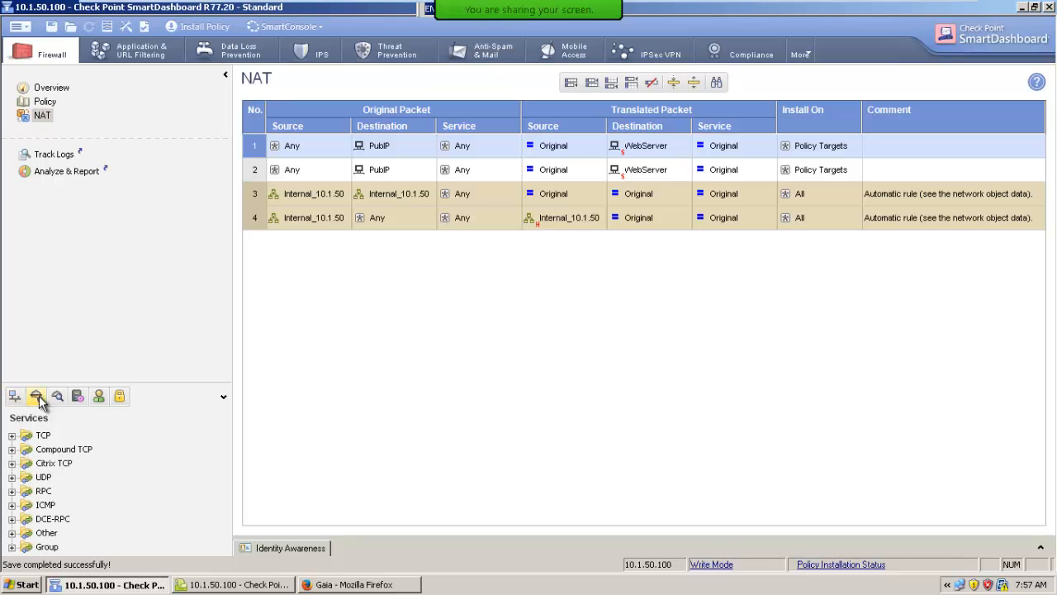
right_click(43, 436)
left_click(70, 442)
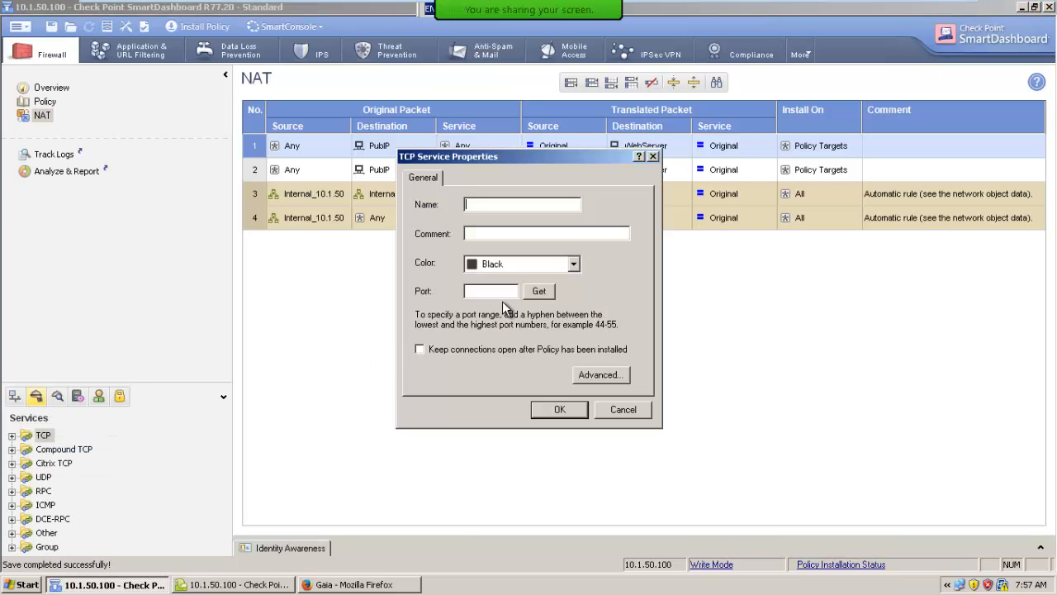
type("RedirectHTTP")
left_click(475, 294)
type("88")
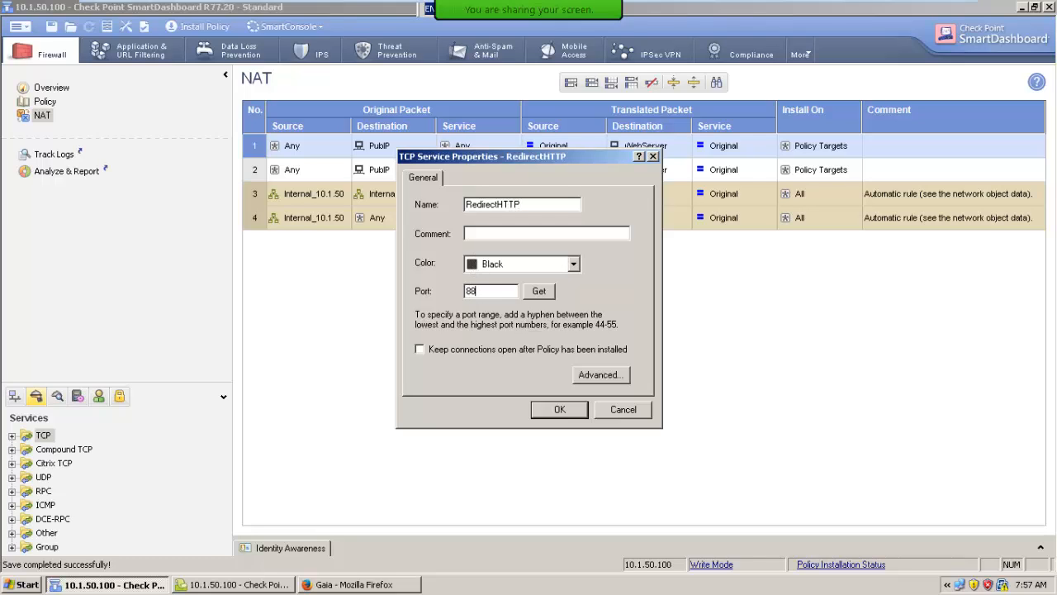
type("88")
left_click(475, 263)
left_click(487, 308)
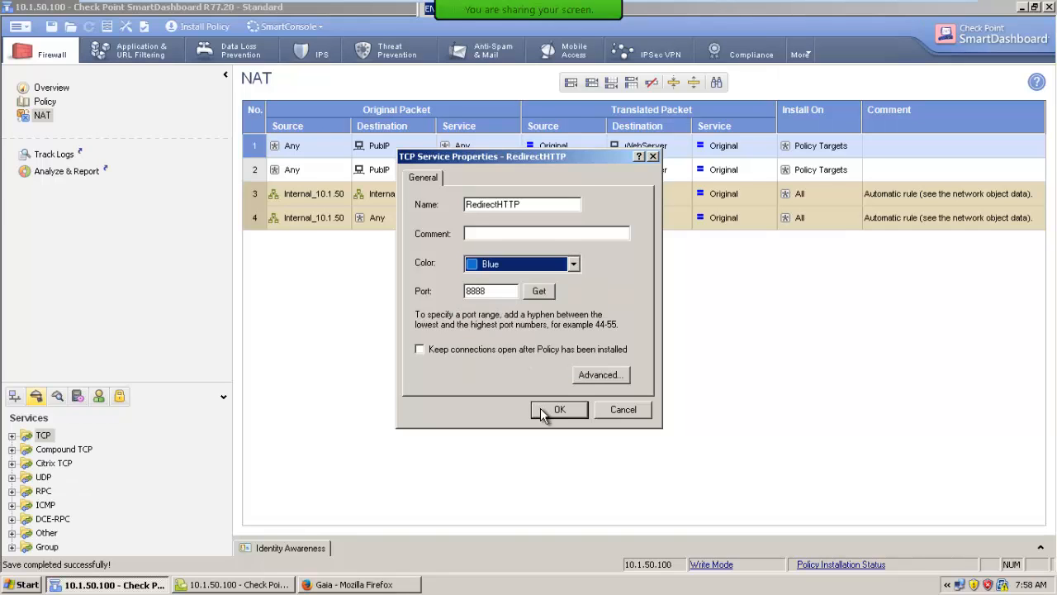
left_click(555, 409)
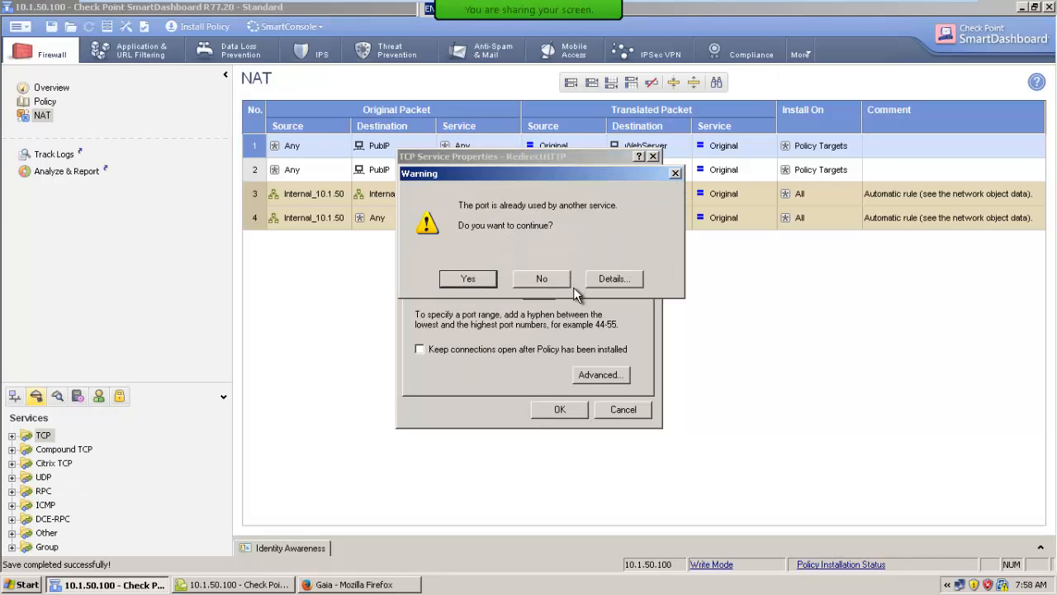
left_click(551, 284)
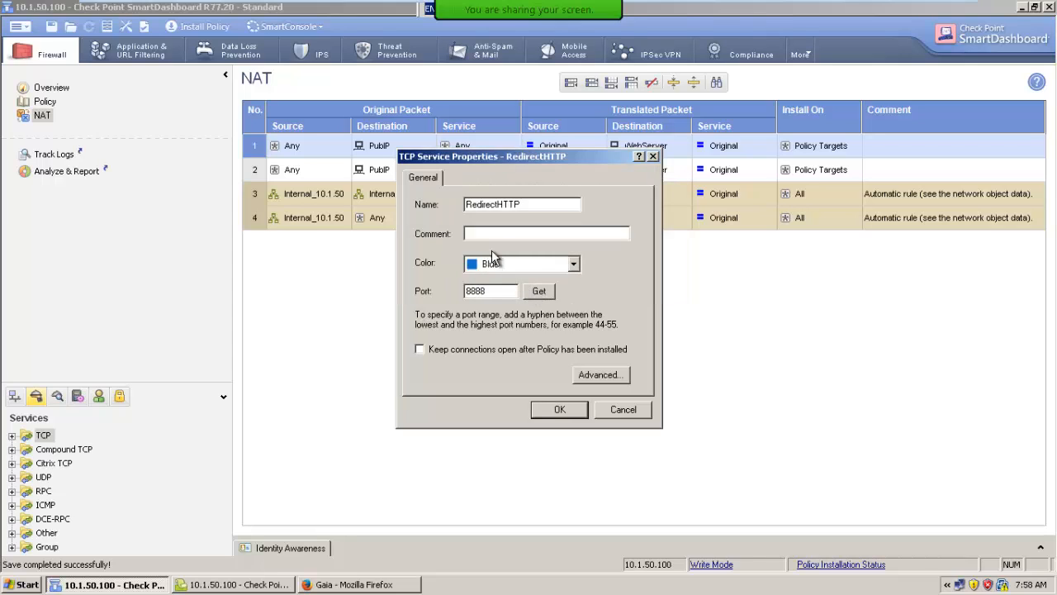
Set the RedirectHTTP service's port to 9999 and save the service
key("BackSpace")
key("BackSpace")
key("BackSpace")
key("BackSpace")
type("9999")
left_click(548, 415)
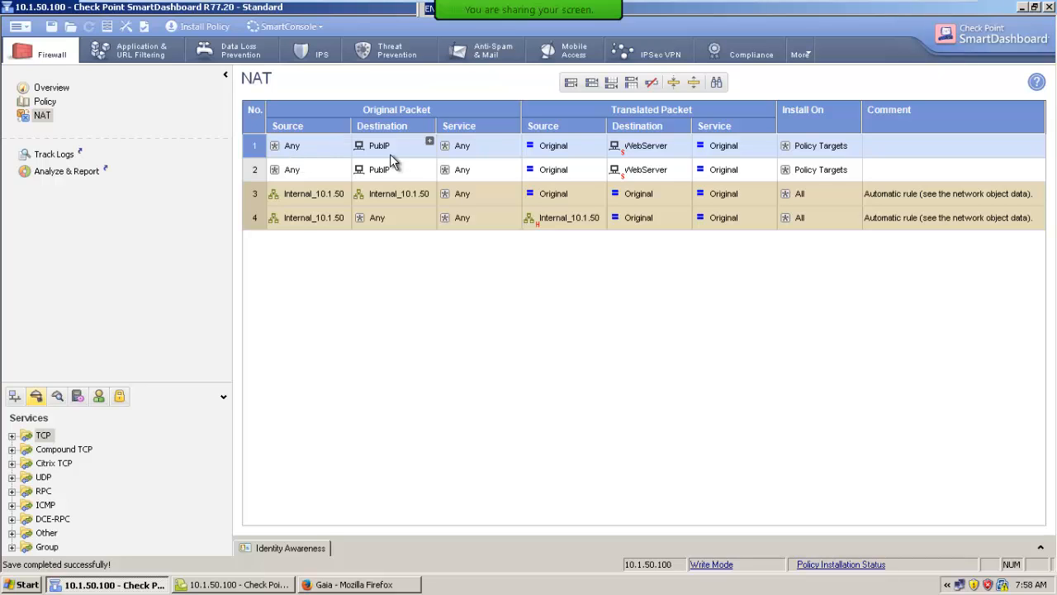
In NAT rule 1, set the original packet's service to RedirectHTTP and the translated packet's service to http
left_click(515, 142)
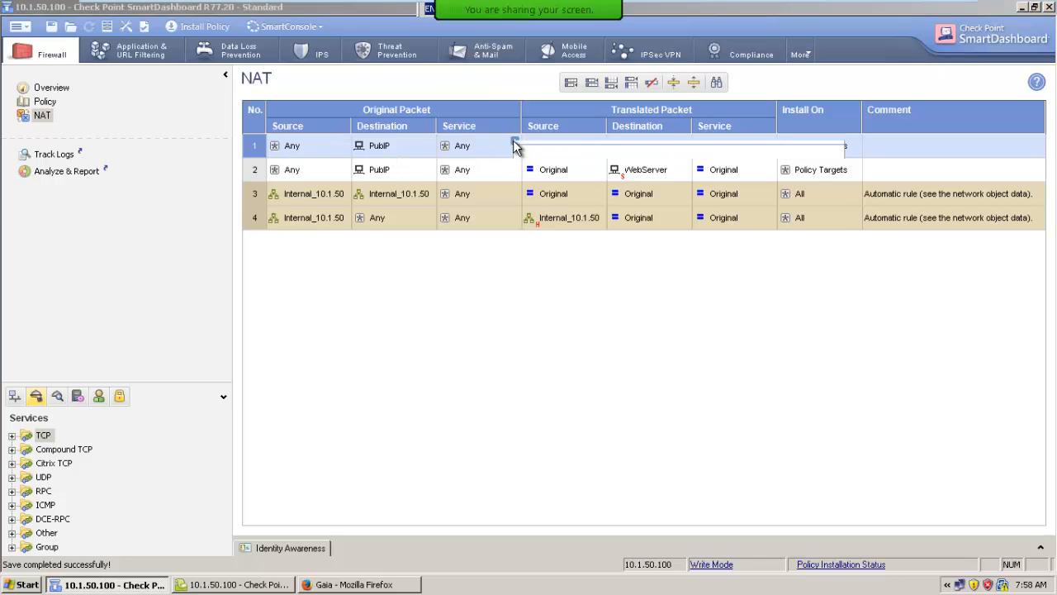
type("redi")
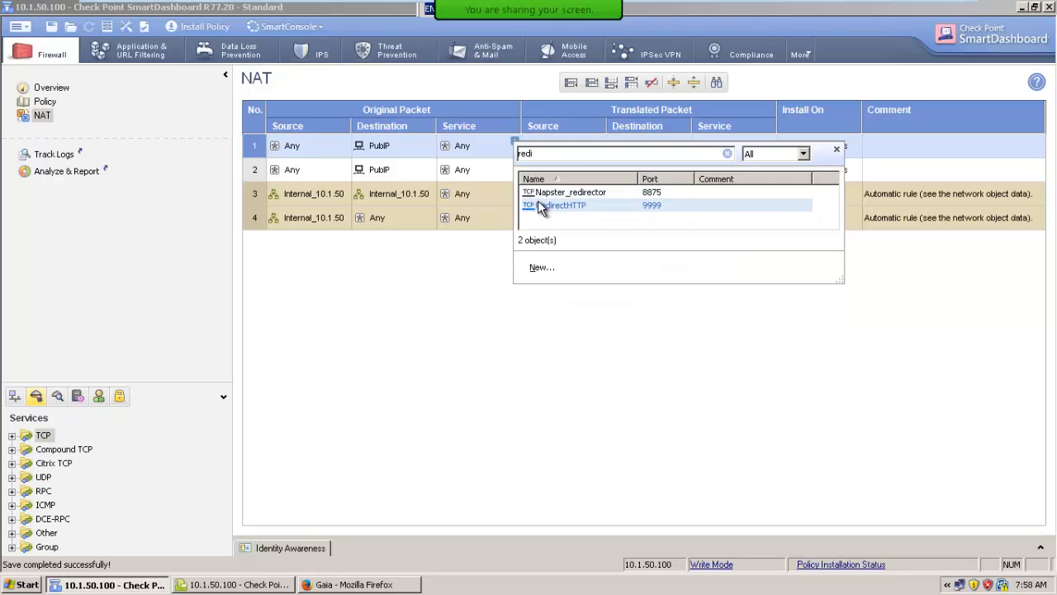
left_click(542, 205)
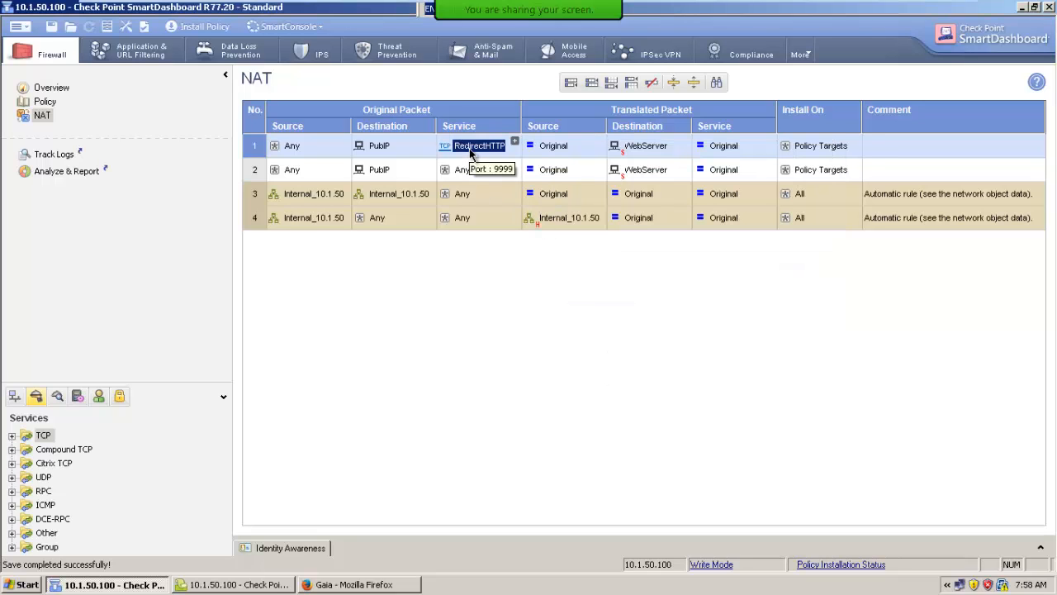
left_click(770, 142)
type("http")
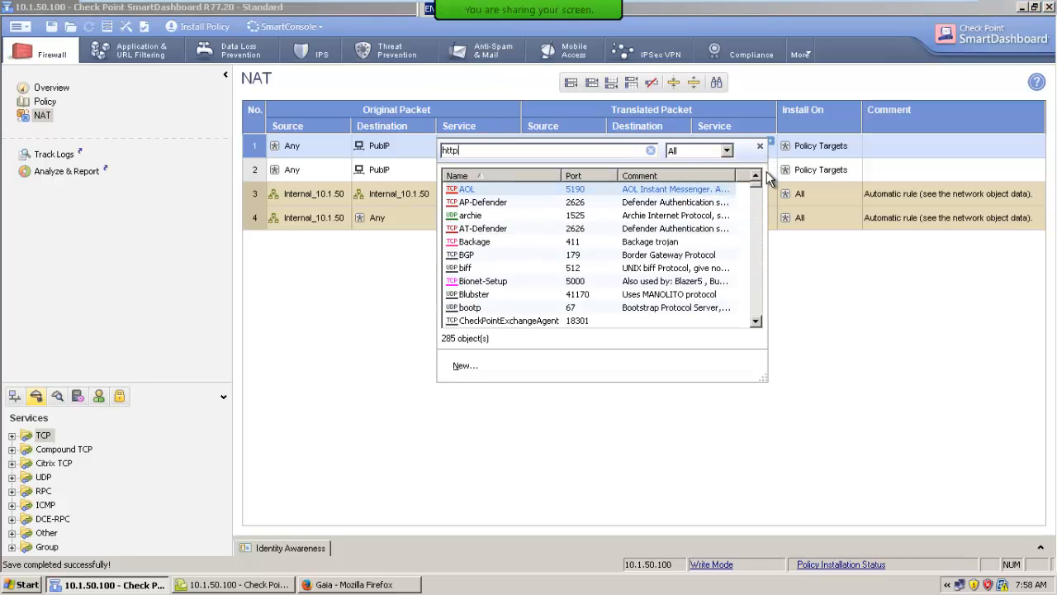
left_click(467, 216)
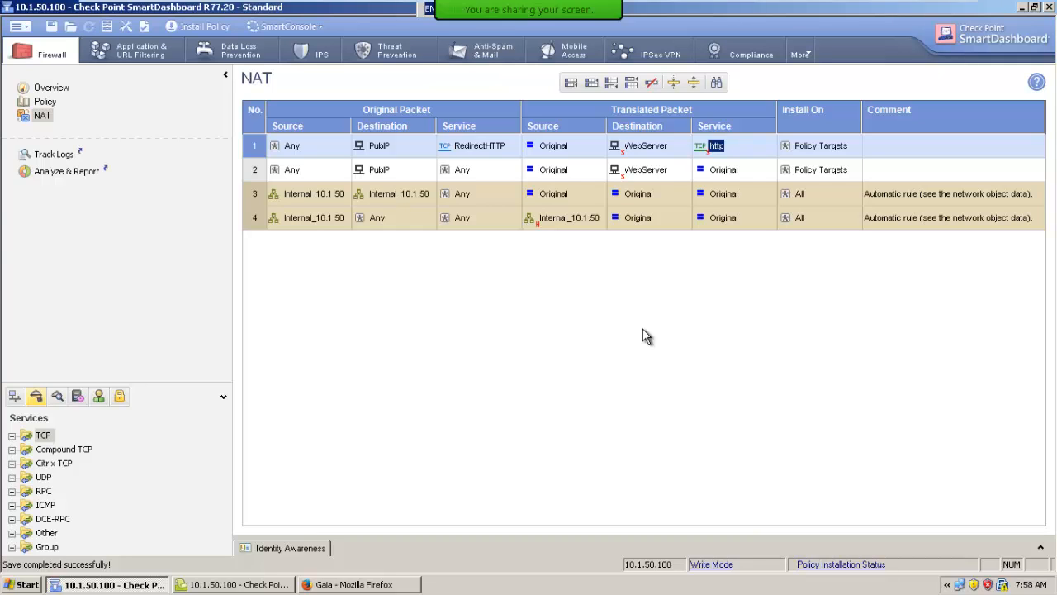
Switch to the network diagram in Paint and raise the system volume
left_click(904, 20)
key("XF86AudioRaiseVolume")
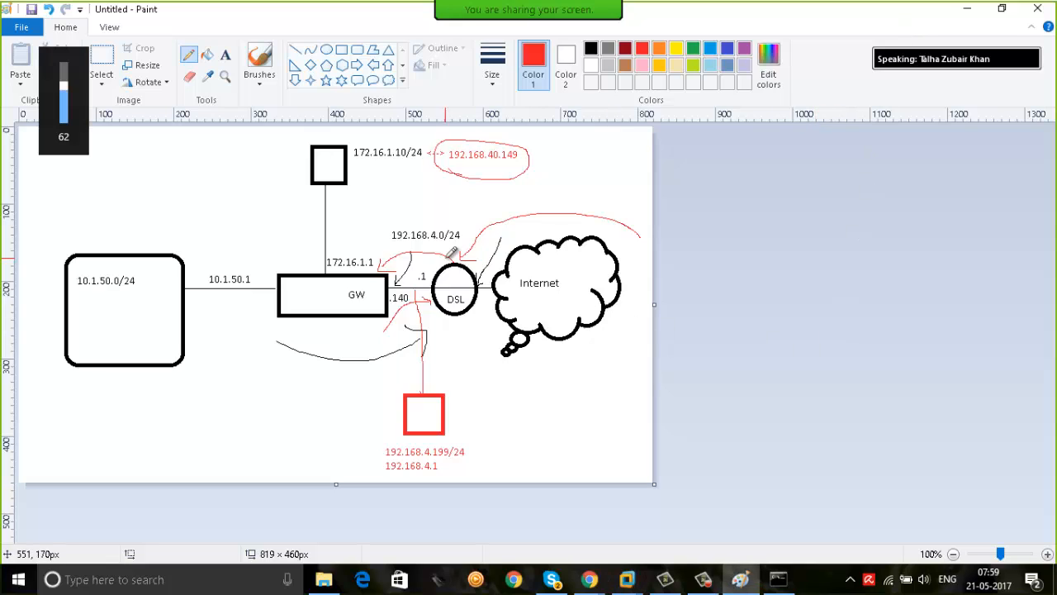
key("XF86AudioRaiseVolume")
key("XF86AudioRaiseVolume")
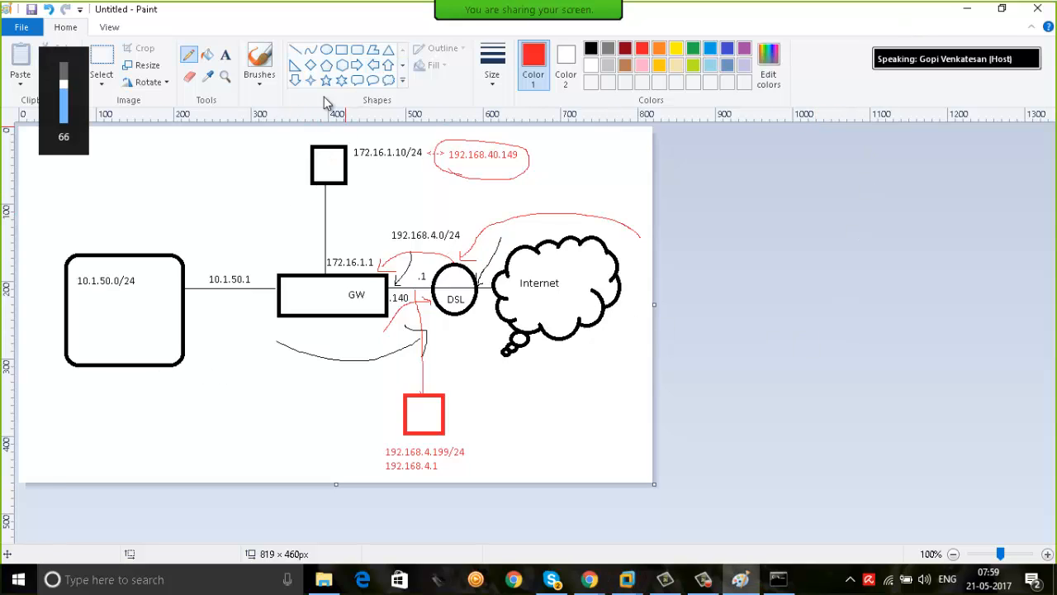